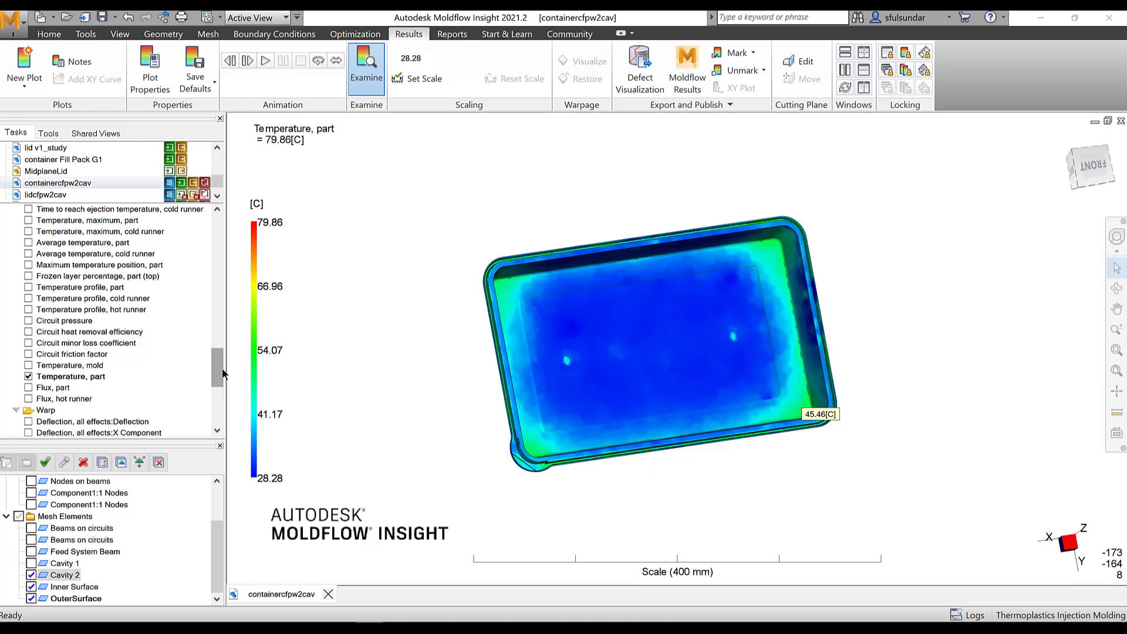
# - Display the Frozen layer fraction flow result on the container part
pyautogui.moveTo(222, 368); pyautogui.dragTo(213, 298)
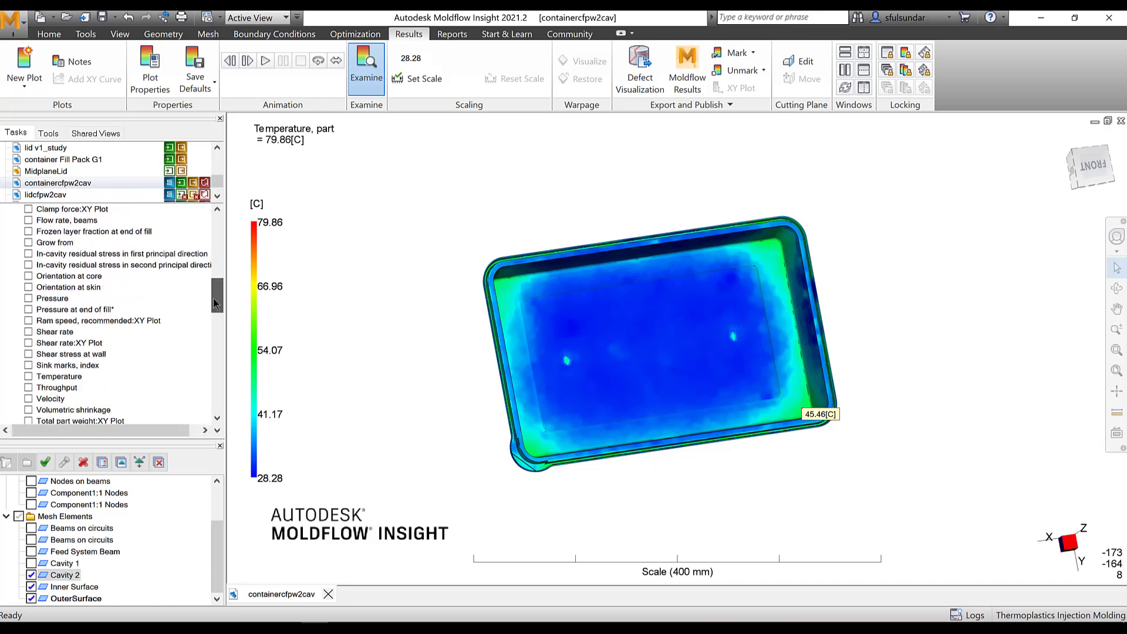
pyautogui.moveTo(213, 298); pyautogui.dragTo(229, 323)
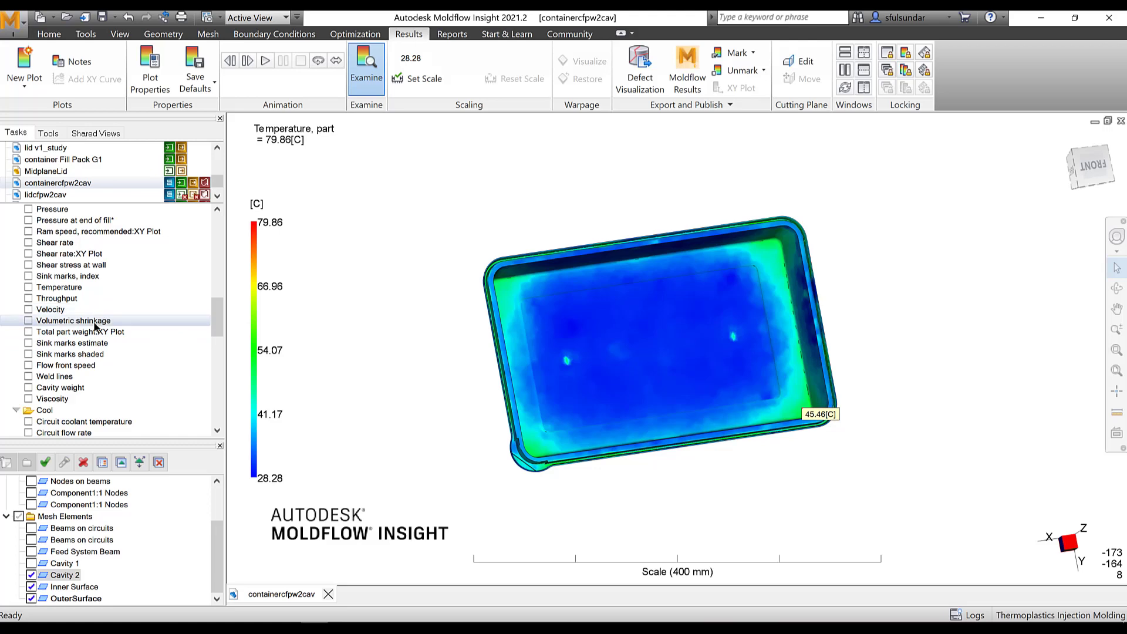
pyautogui.moveTo(216, 320)
pyautogui.mouseDown()
pyautogui.moveTo(214, 294)
pyautogui.moveTo(212, 320)
pyautogui.mouseUp()
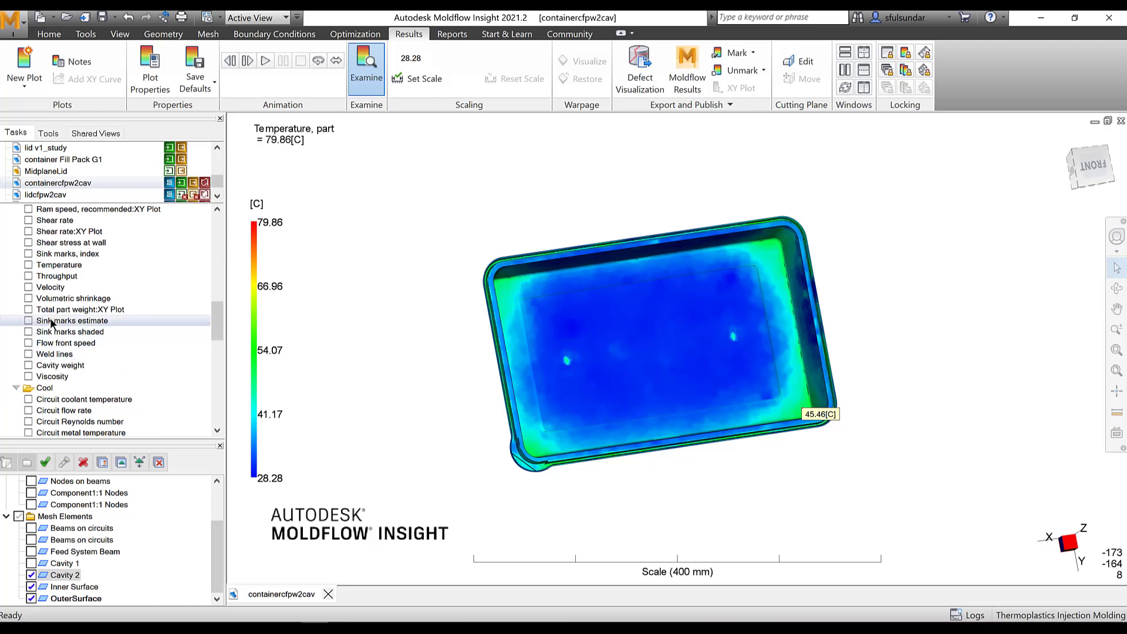
pyautogui.scroll(3, 52, 322)
pyautogui.scroll(1, 52, 323)
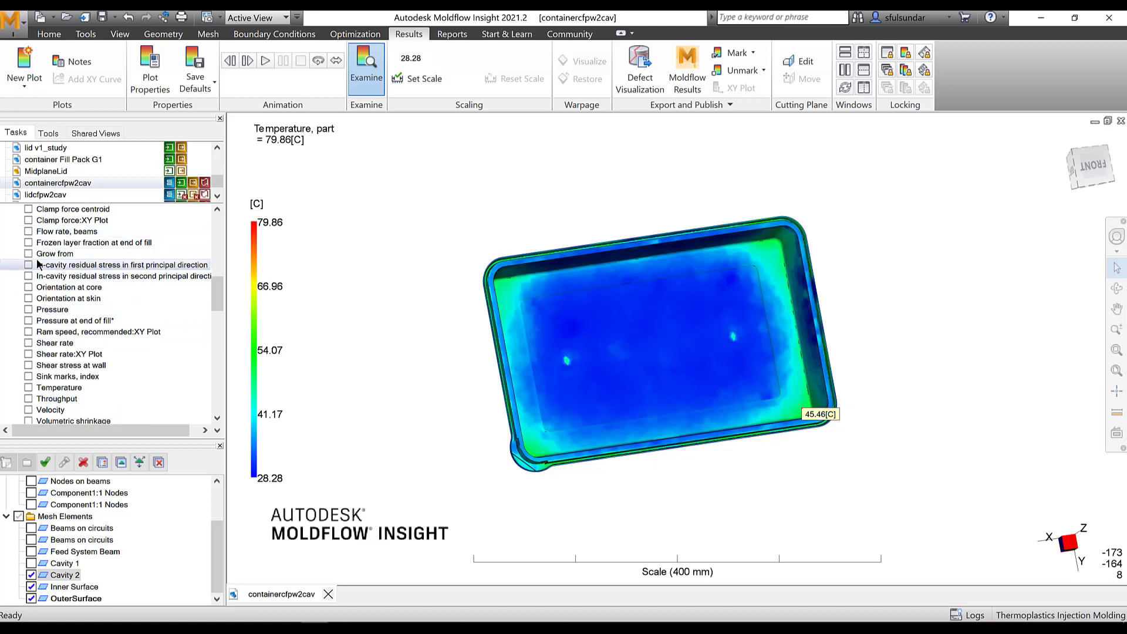
pyautogui.scroll(2, 37, 263)
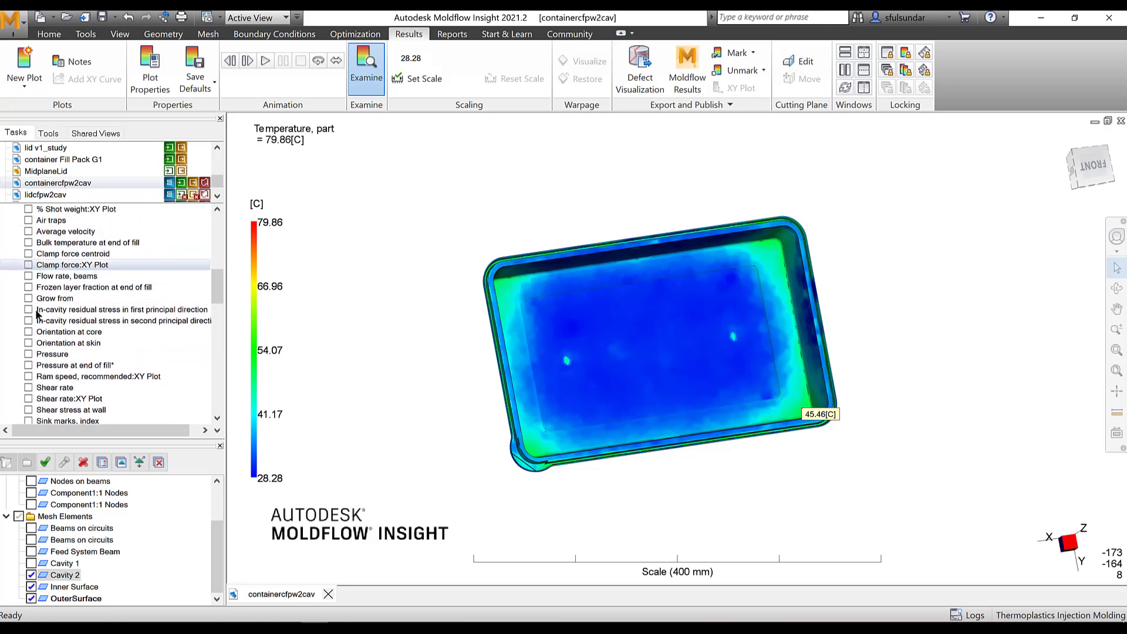
pyautogui.scroll(1, 41, 317)
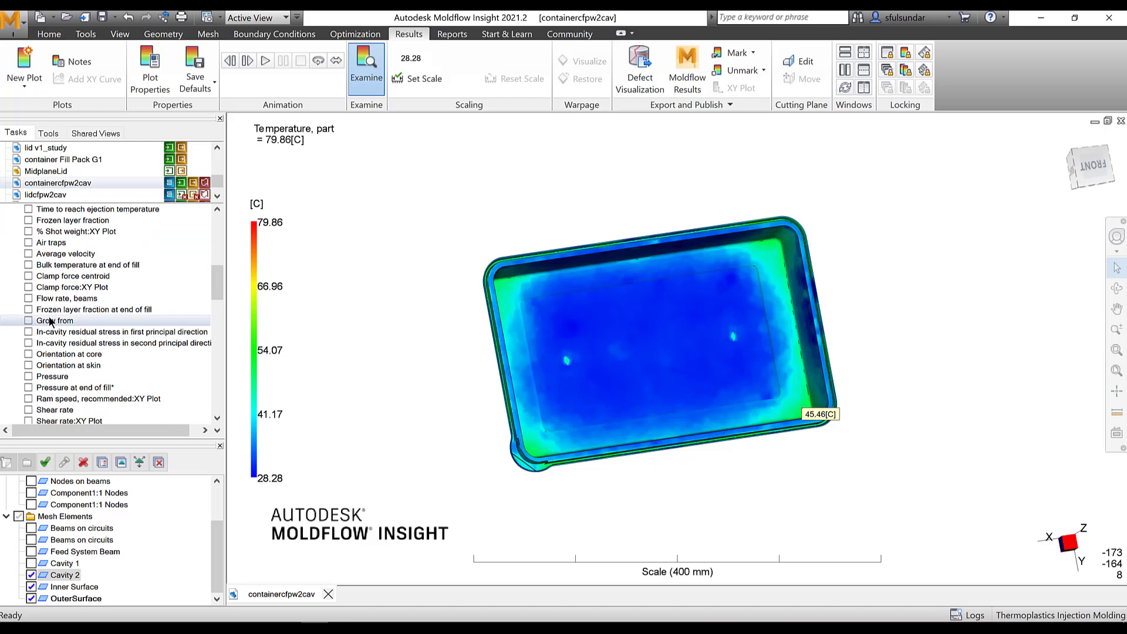
pyautogui.scroll(1, 51, 321)
pyautogui.click(27, 232)
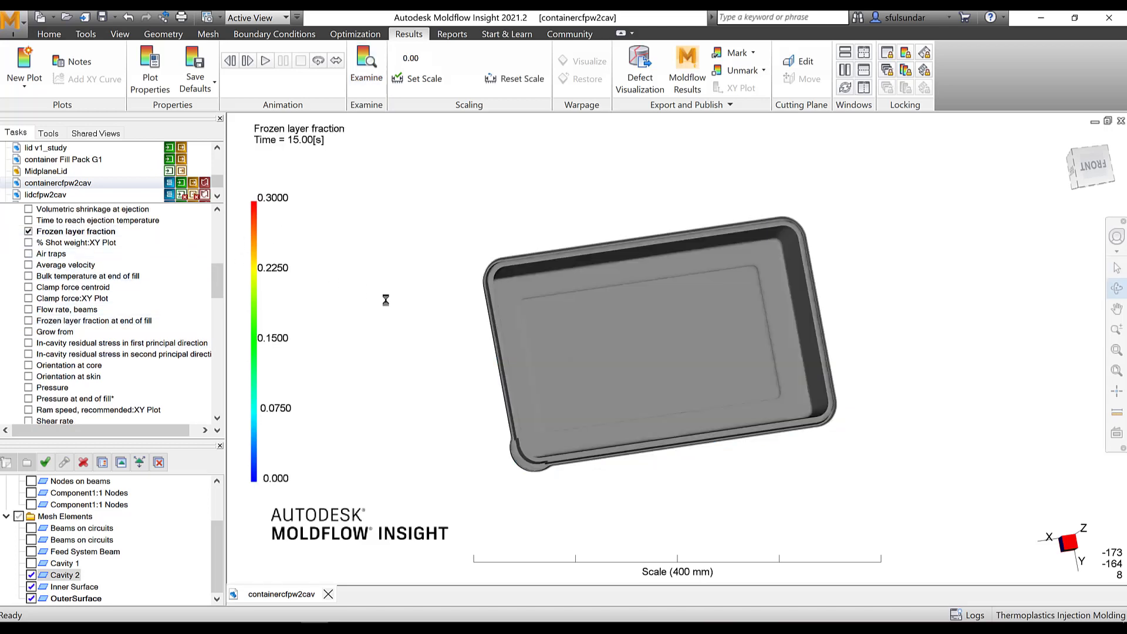
# - Show both Beams on circuits layers, the Feed System Beam layer and the Cavity 1 layer with the part
pyautogui.moveTo(481, 364)
pyautogui.mouseDown()
pyautogui.moveTo(484, 304)
pyautogui.moveTo(435, 326)
pyautogui.moveTo(352, 333)
pyautogui.mouseUp()
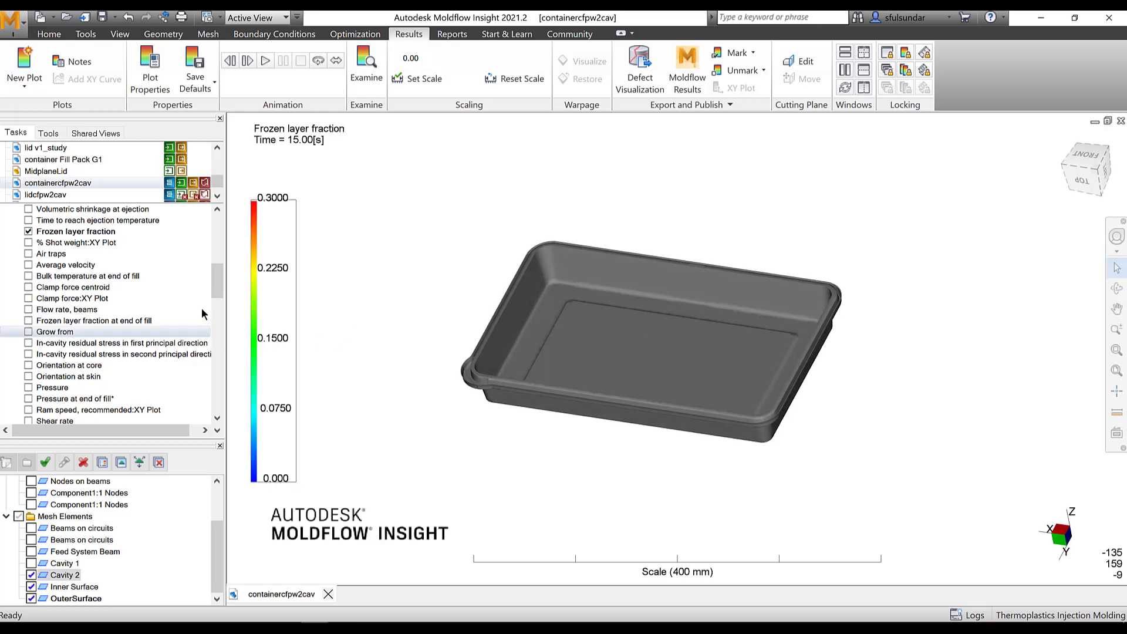
pyautogui.click(32, 540)
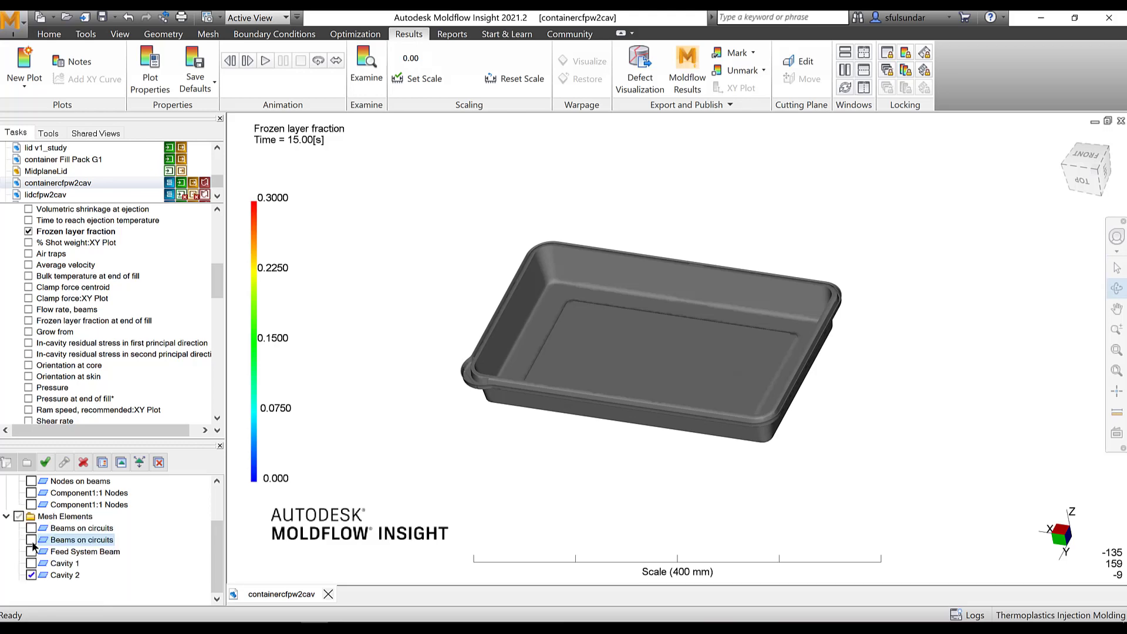
pyautogui.click(31, 528)
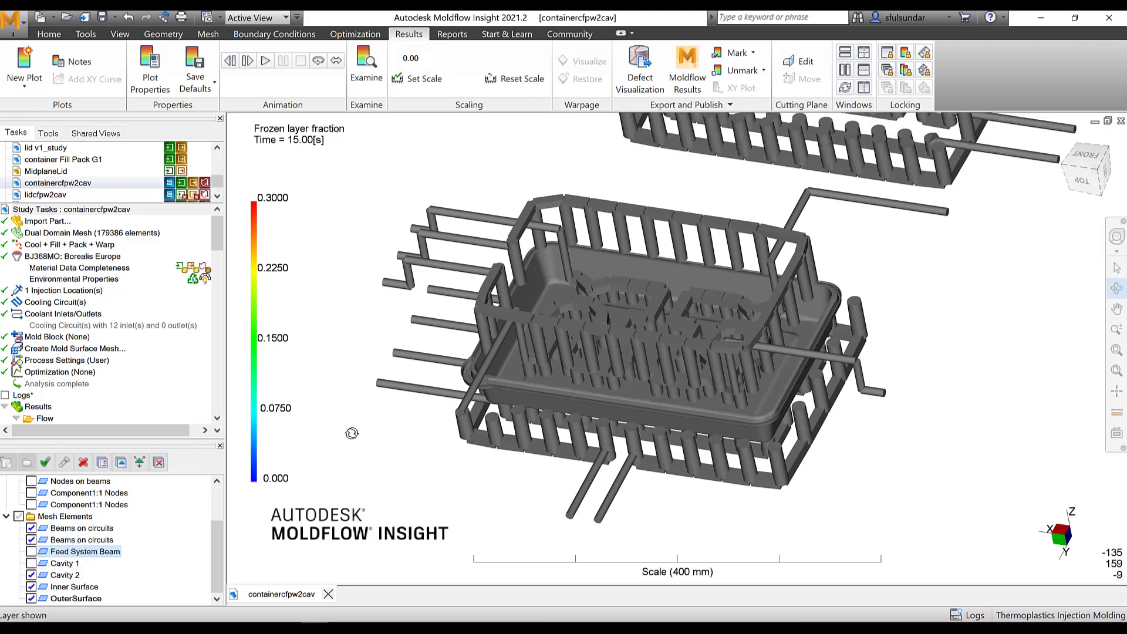
pyautogui.moveTo(352, 433); pyautogui.dragTo(634, 350)
pyautogui.moveTo(598, 463); pyautogui.dragTo(598, 478)
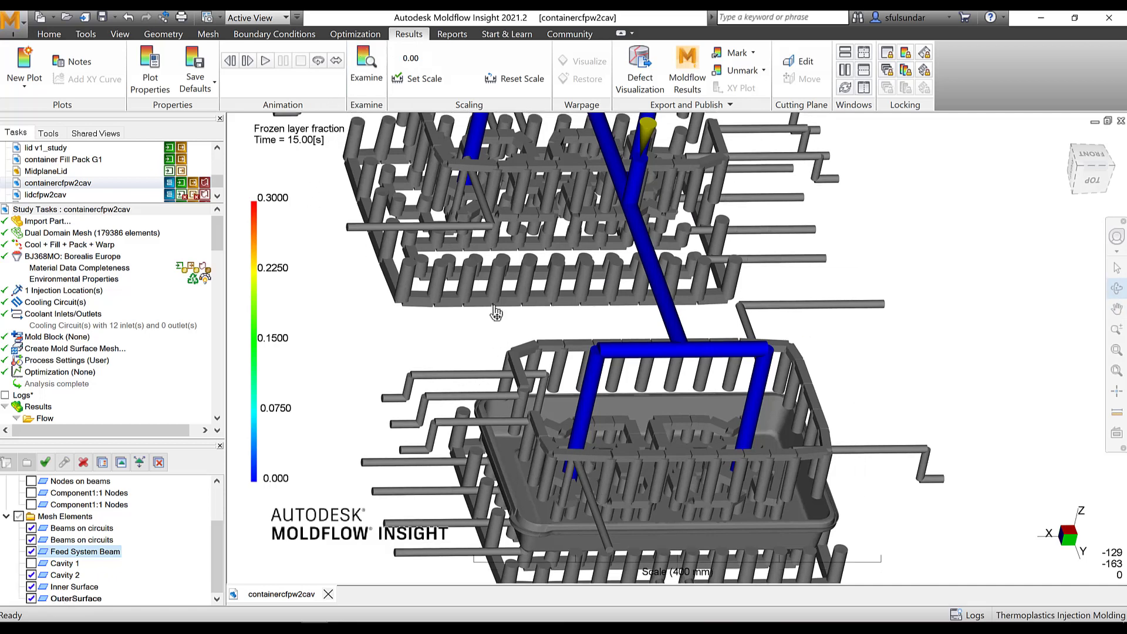
pyautogui.moveTo(542, 435); pyautogui.dragTo(595, 572)
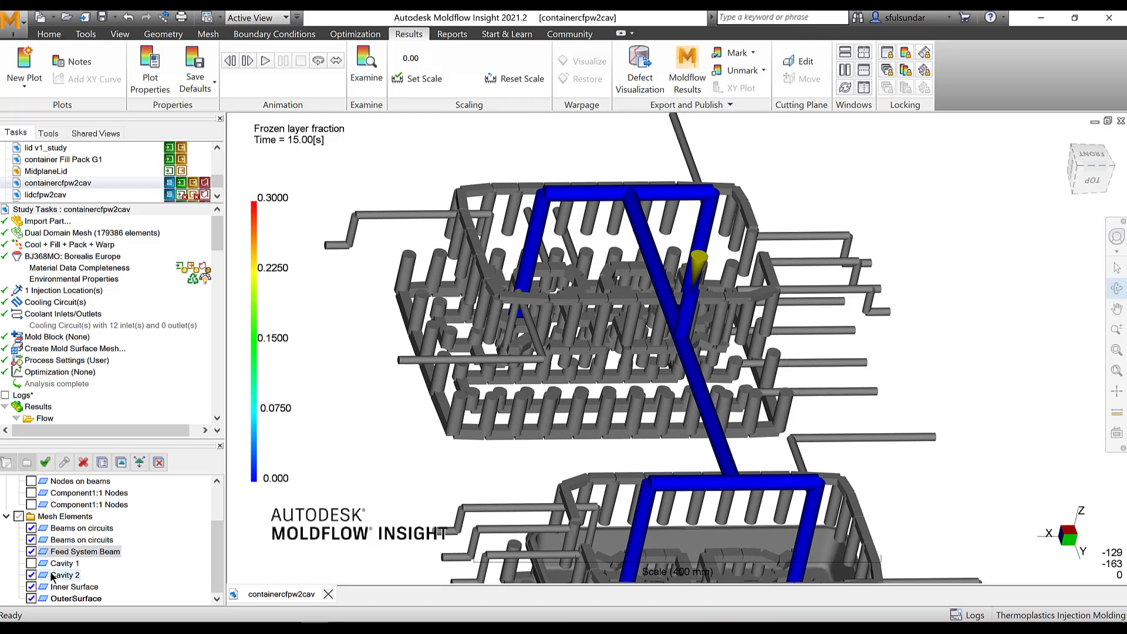
pyautogui.click(31, 563)
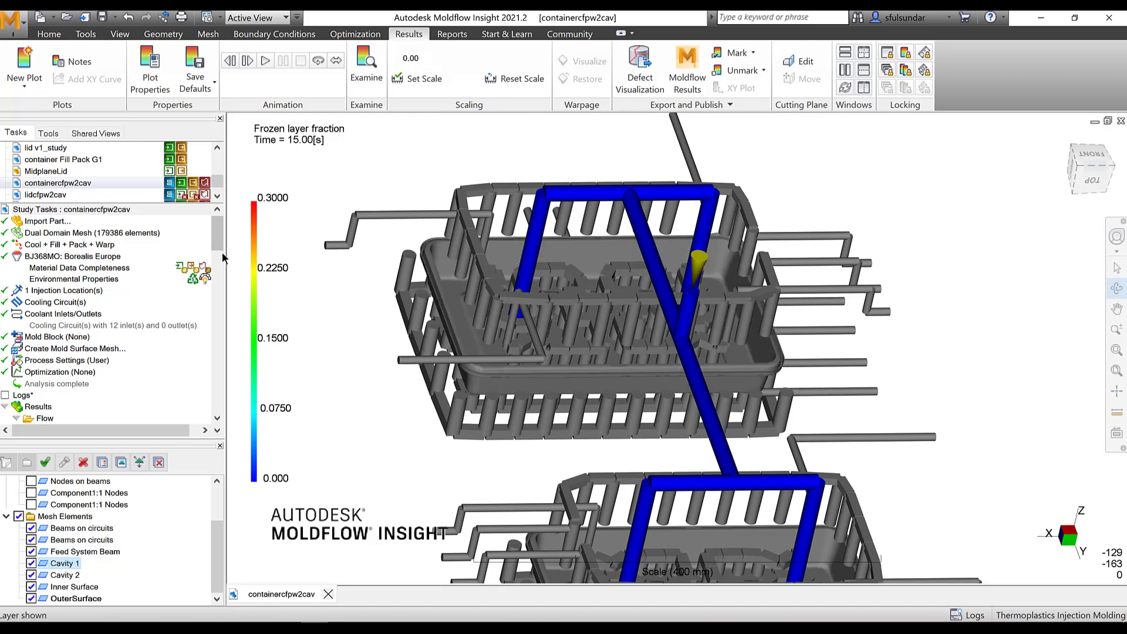
# - Set the scaling of the Frozen layer fraction plot to All frames in its plot properties
pyautogui.moveTo(217, 232); pyautogui.dragTo(220, 235)
pyautogui.scroll(-6, 135, 355)
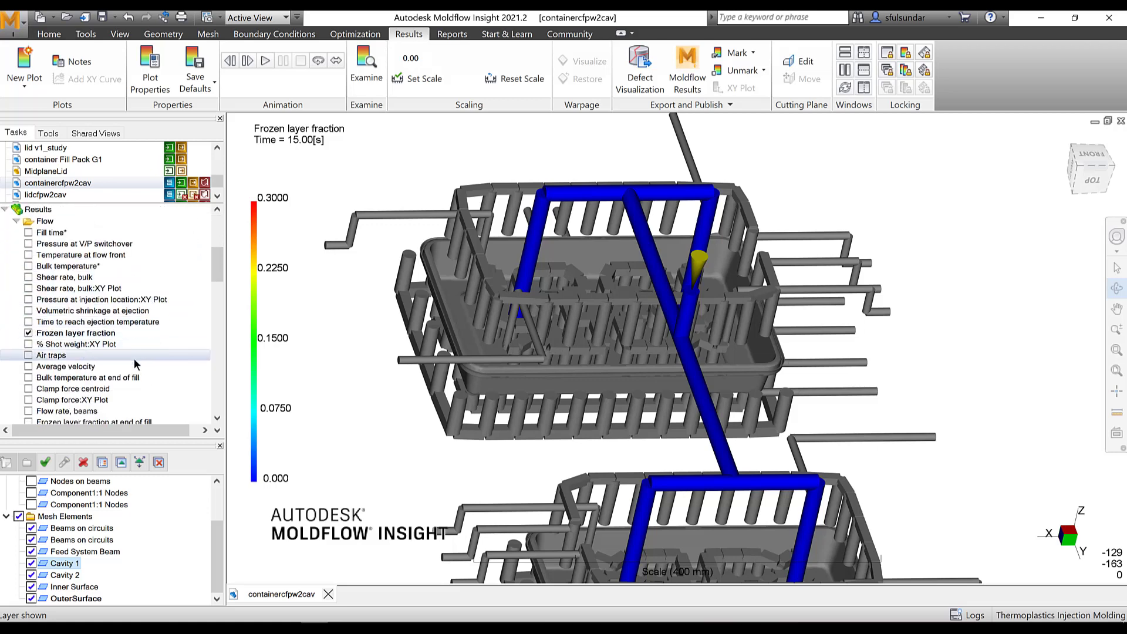
pyautogui.rightClick(92, 332)
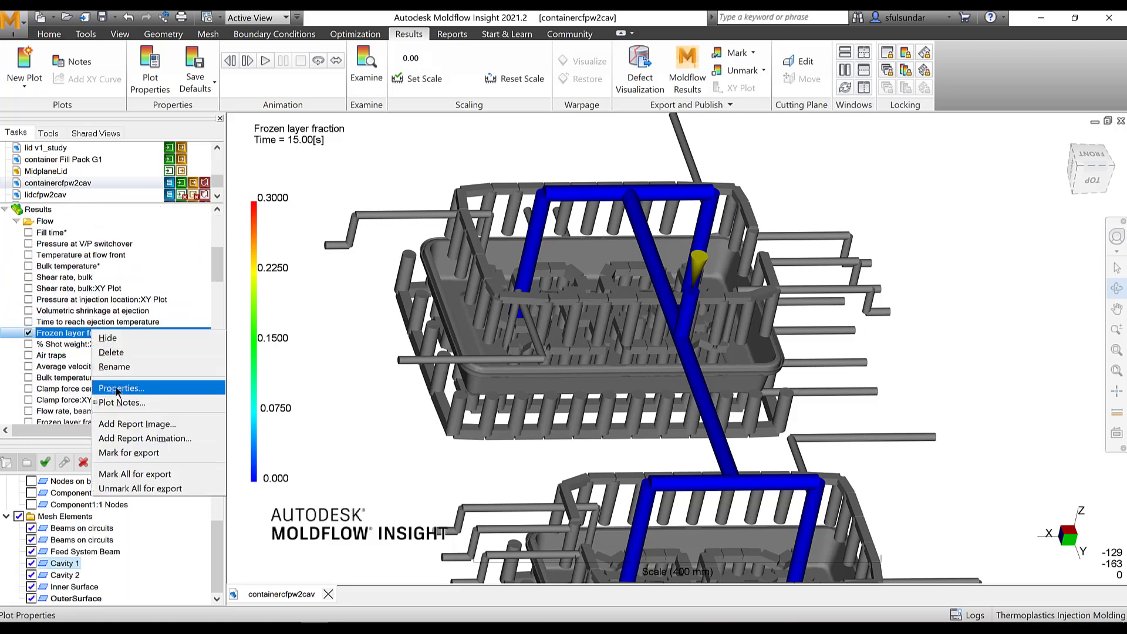
pyautogui.click(122, 388)
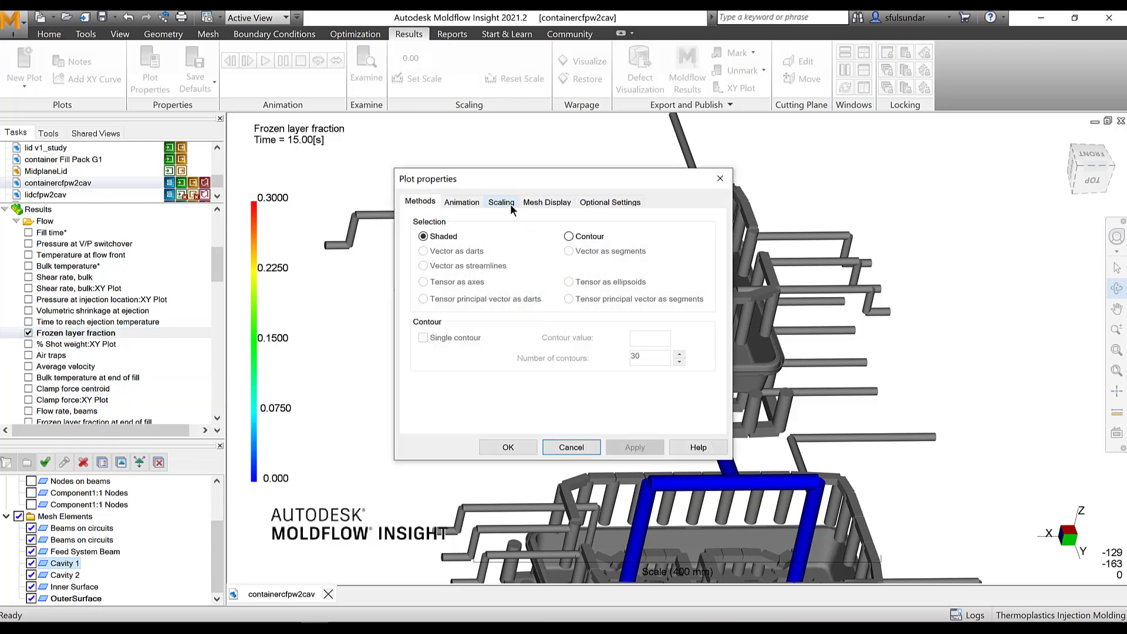
pyautogui.click(511, 205)
pyautogui.click(423, 231)
pyautogui.click(515, 447)
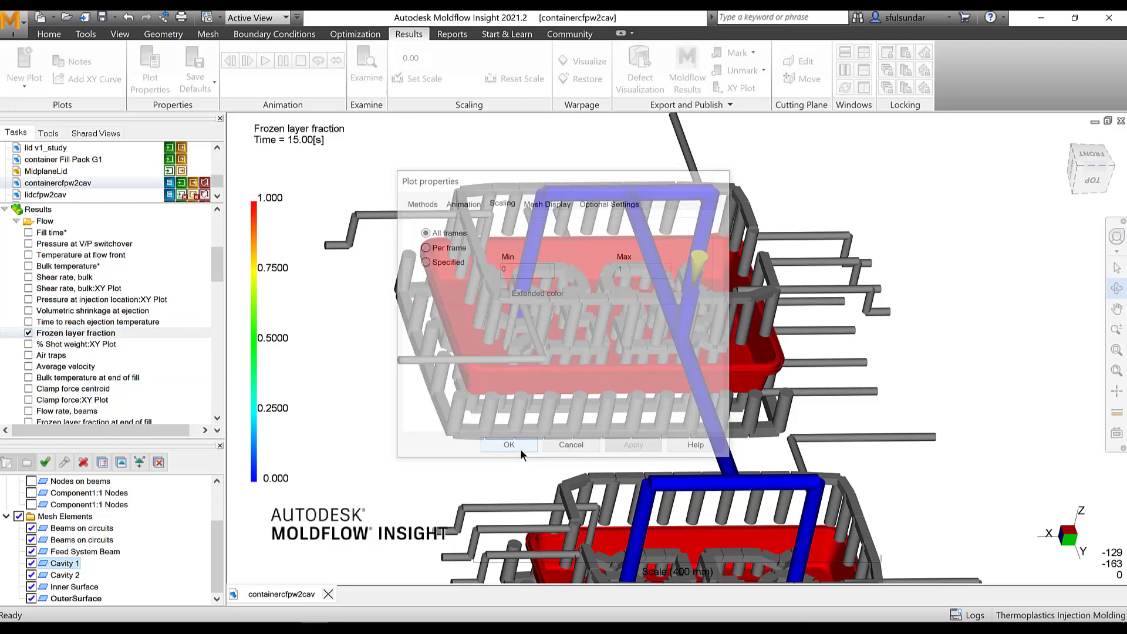
pyautogui.moveTo(649, 437); pyautogui.dragTo(621, 319, button='middle')
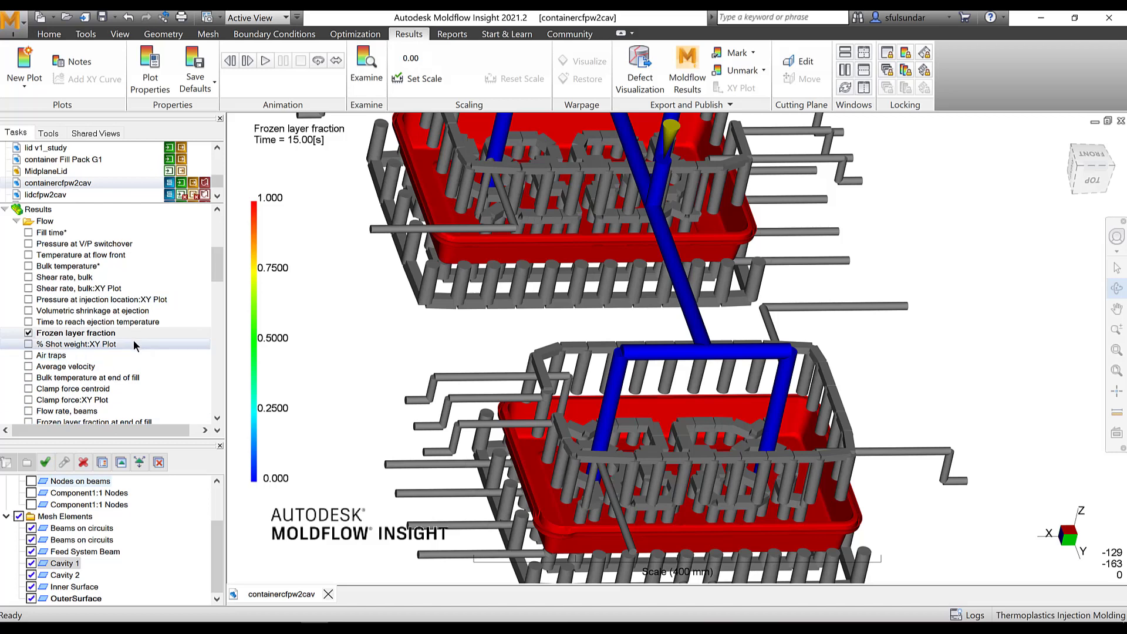
# - Examine the recommended processing and rheological properties of the BJ368MO material, including its transition temperature, and close the material details
pyautogui.scroll(5, 134, 345)
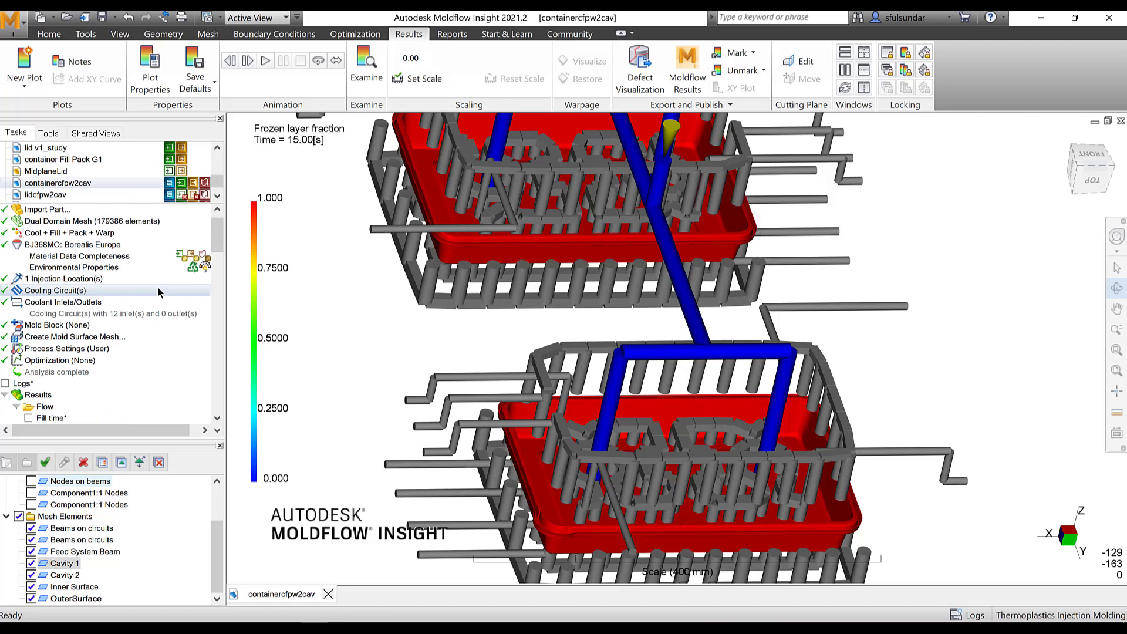
pyautogui.rightClick(81, 247)
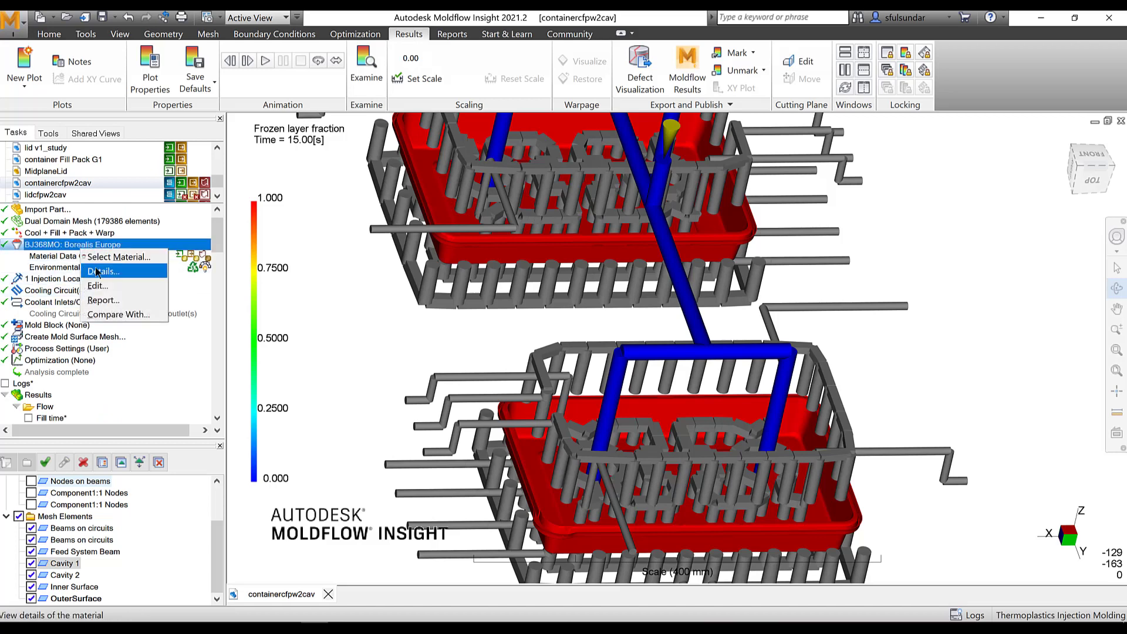
pyautogui.click(94, 272)
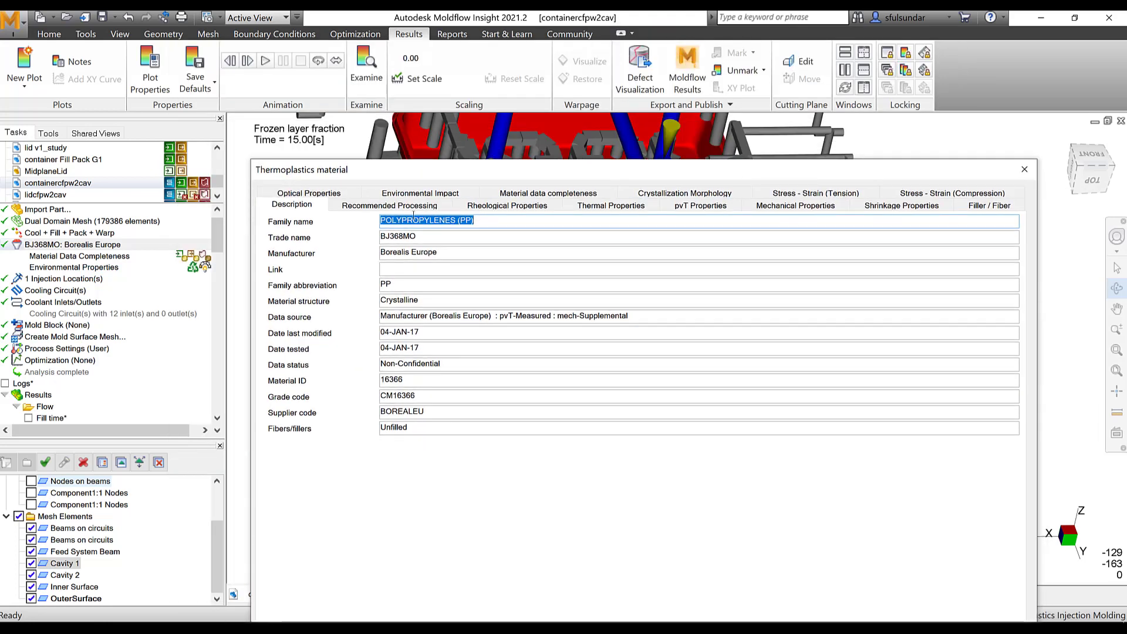
pyautogui.click(405, 206)
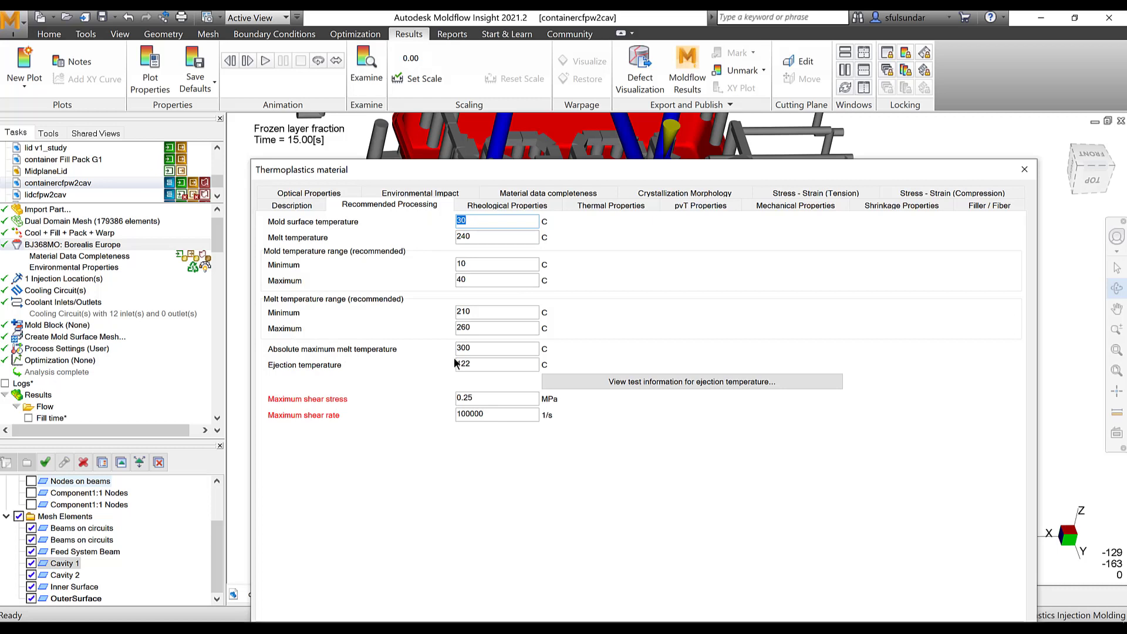
pyautogui.click(484, 209)
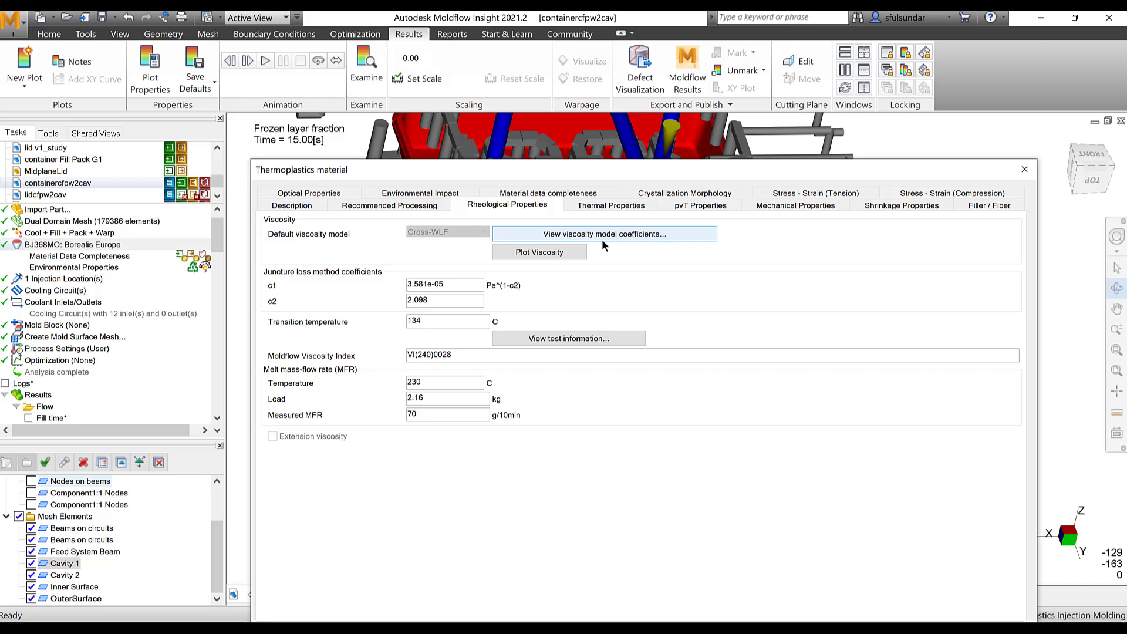
pyautogui.moveTo(426, 320); pyautogui.dragTo(370, 320)
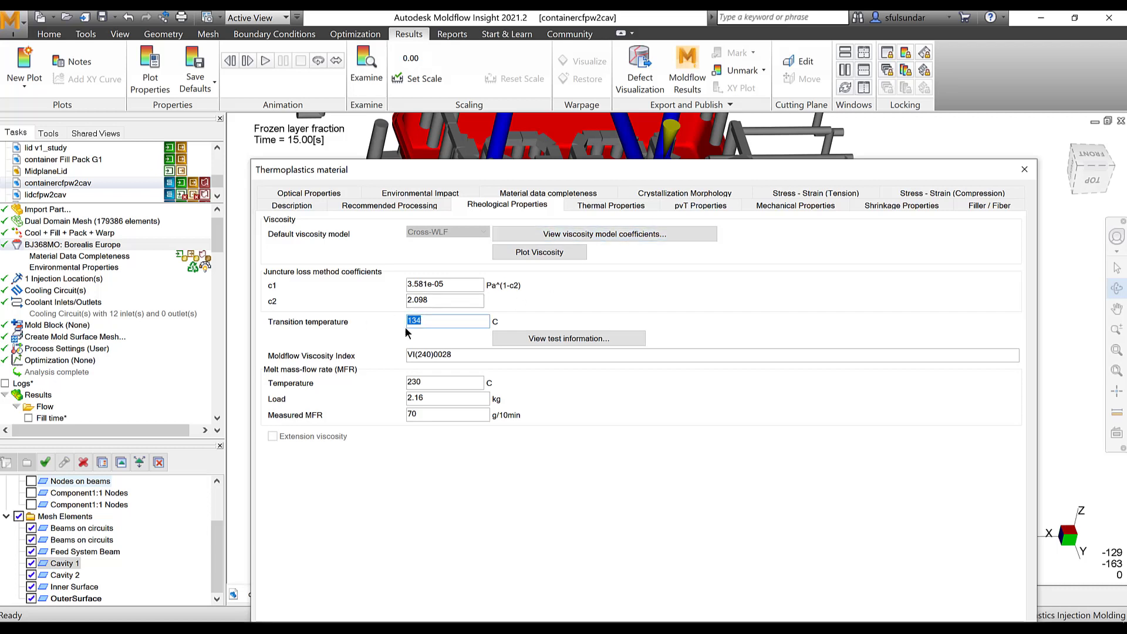
pyautogui.click(1024, 170)
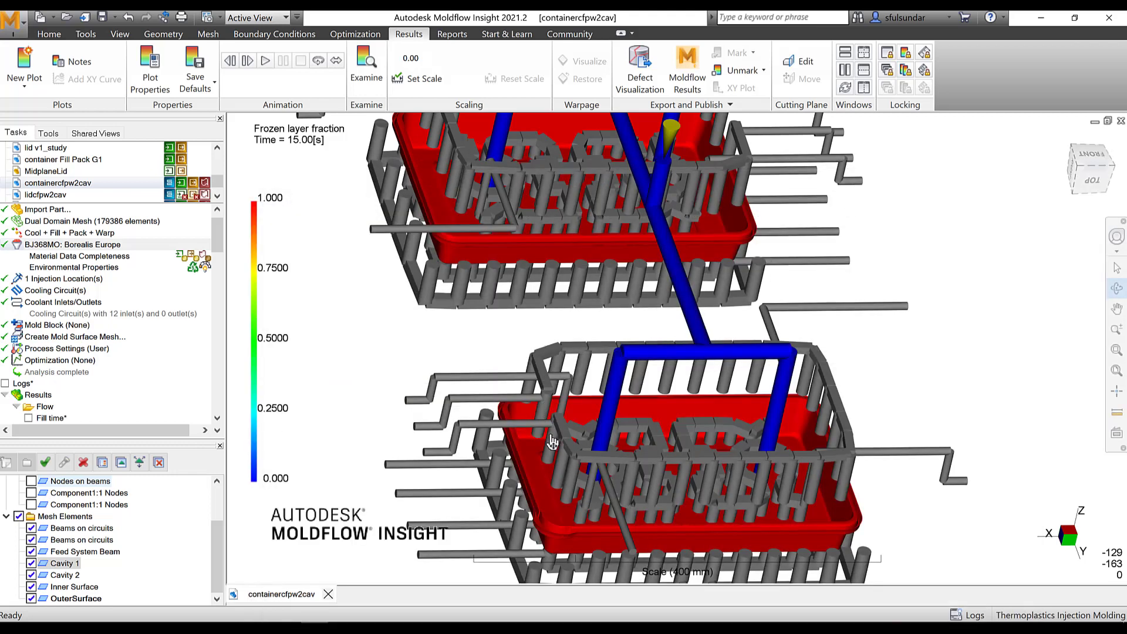
# - Display the Fill time result and replace it with the Frozen layer fraction at end of fill result
pyautogui.moveTo(541, 374); pyautogui.dragTo(558, 486, button='middle')
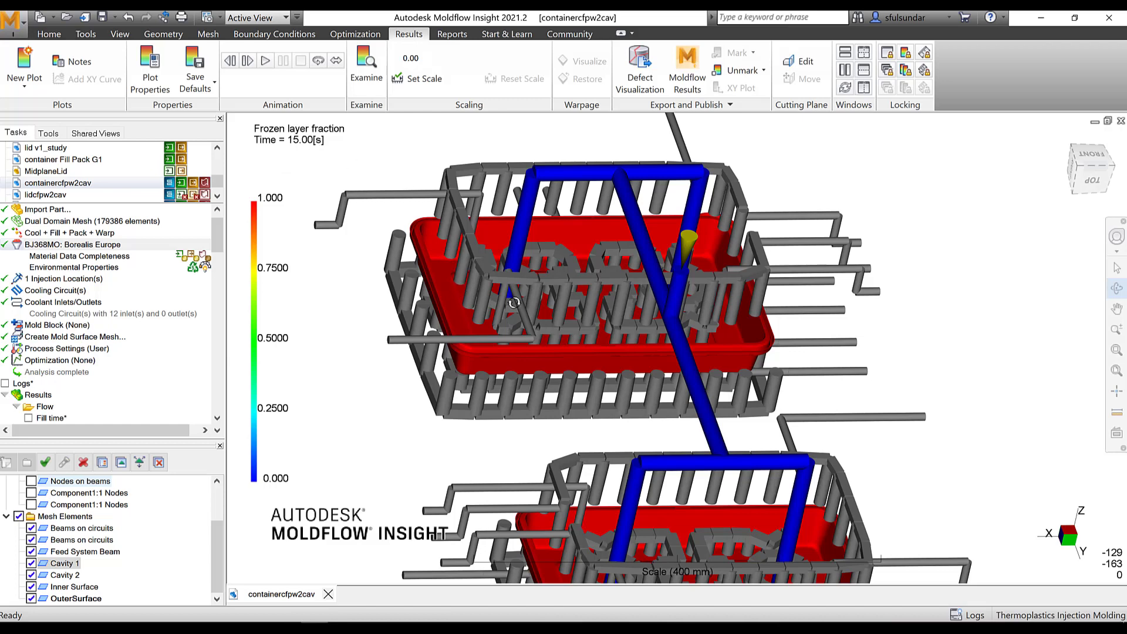
pyautogui.moveTo(217, 242); pyautogui.dragTo(220, 272)
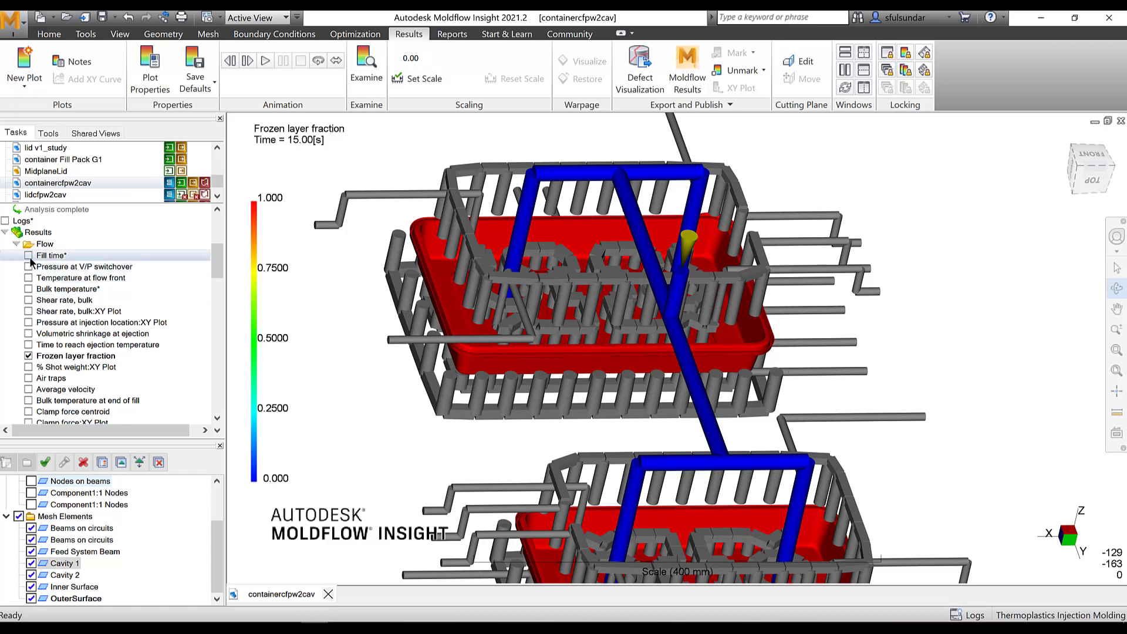
pyautogui.click(29, 256)
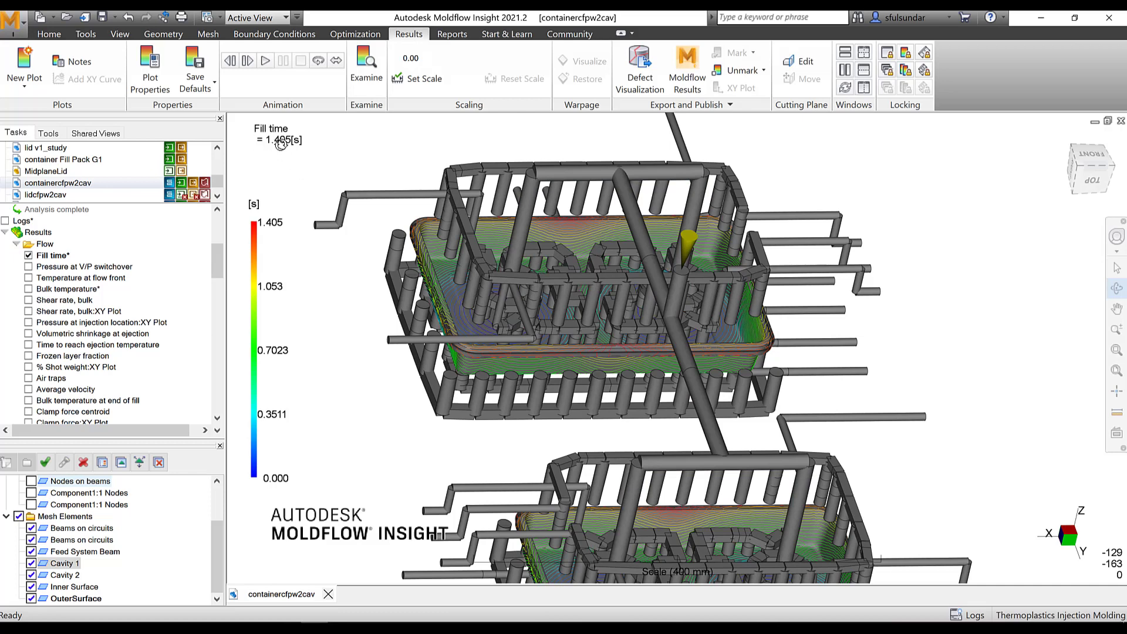
pyautogui.moveTo(215, 256); pyautogui.dragTo(221, 291)
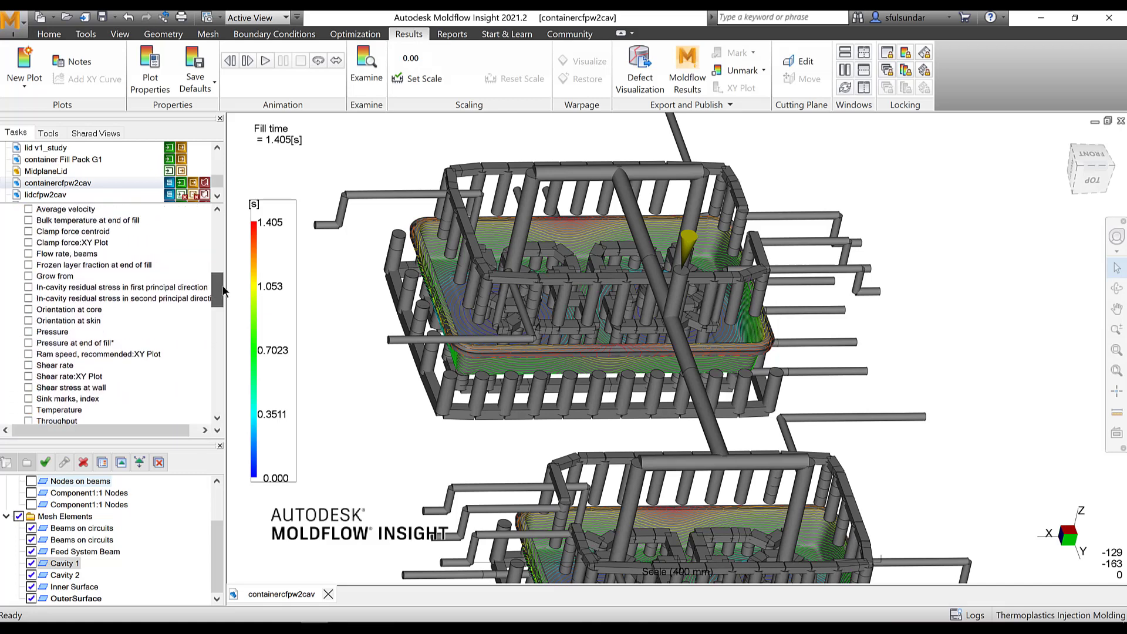
pyautogui.click(29, 264)
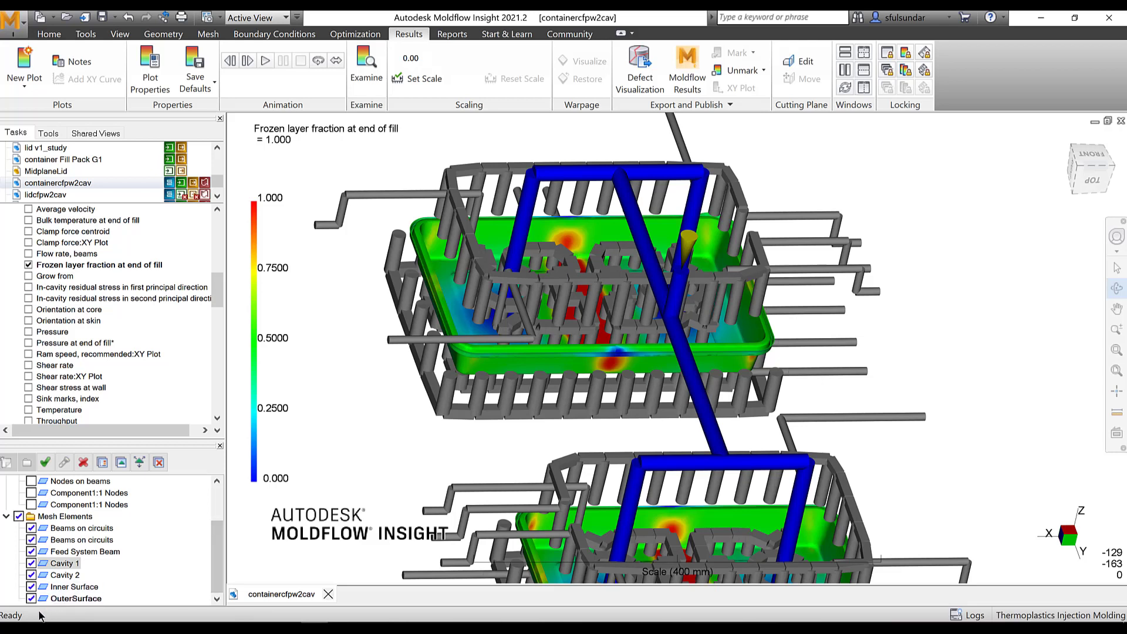
# - Hide both Beams on circuits layers and the Feed System Beam layer so only the two cavities are shown
pyautogui.click(56, 539)
pyautogui.press('Escape')
pyautogui.click(33, 541)
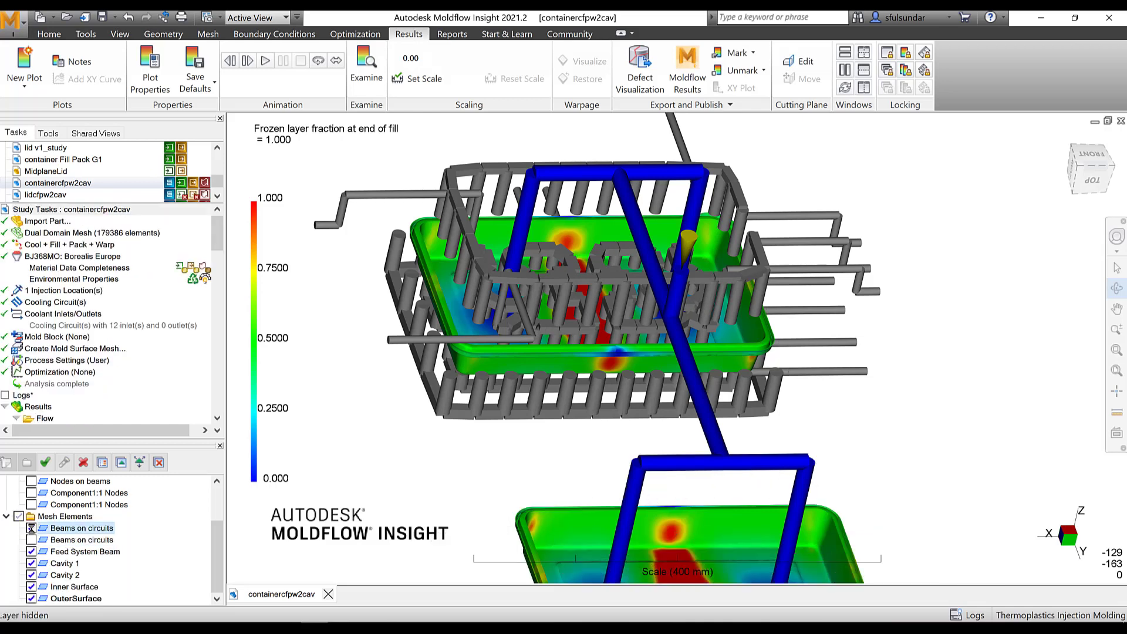
pyautogui.click(32, 543)
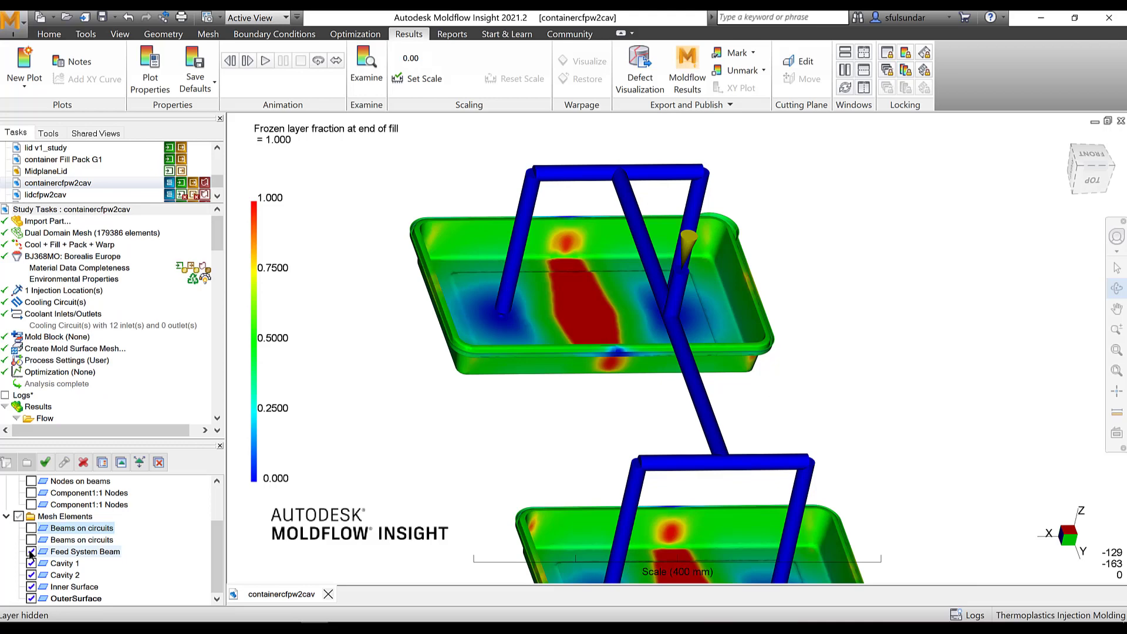
pyautogui.click(31, 552)
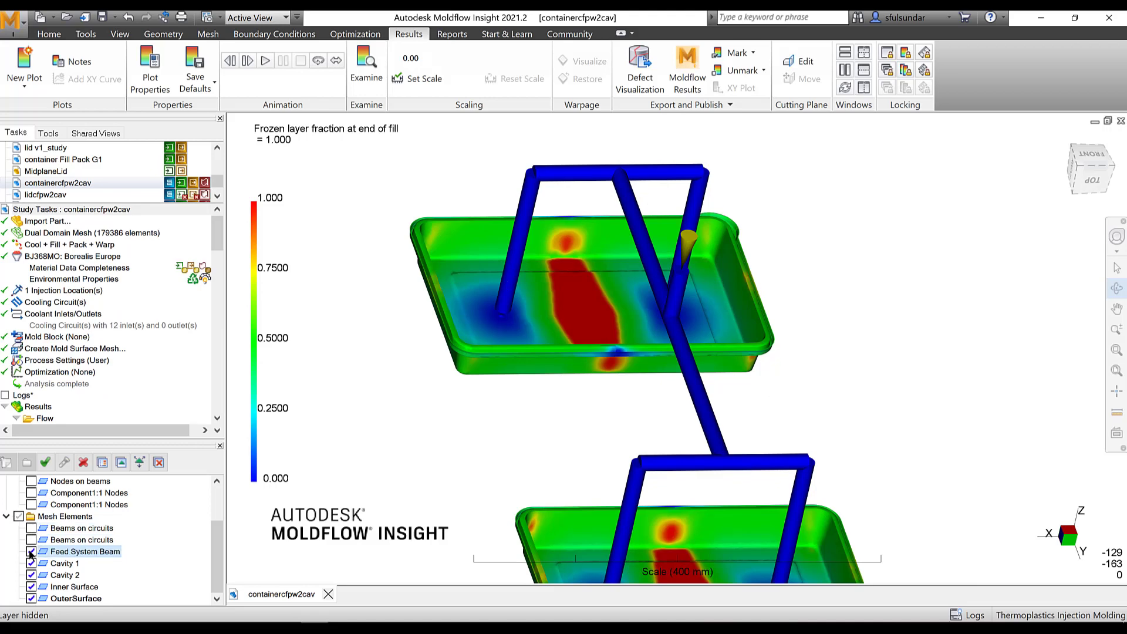
# - Examine the frozen layer fraction at end of fill in the central red region of the upper cavity's floor
pyautogui.moveTo(469, 233)
pyautogui.mouseDown()
pyautogui.moveTo(456, 249)
pyautogui.moveTo(486, 238)
pyautogui.mouseUp()
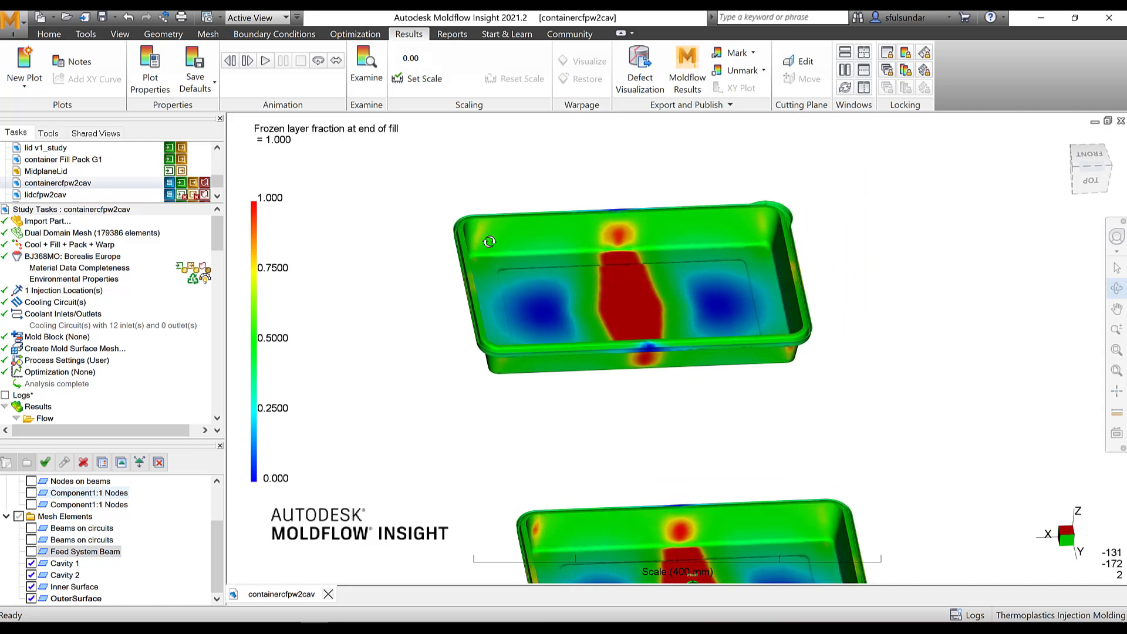
pyautogui.rightClick(546, 172)
pyautogui.click(578, 198)
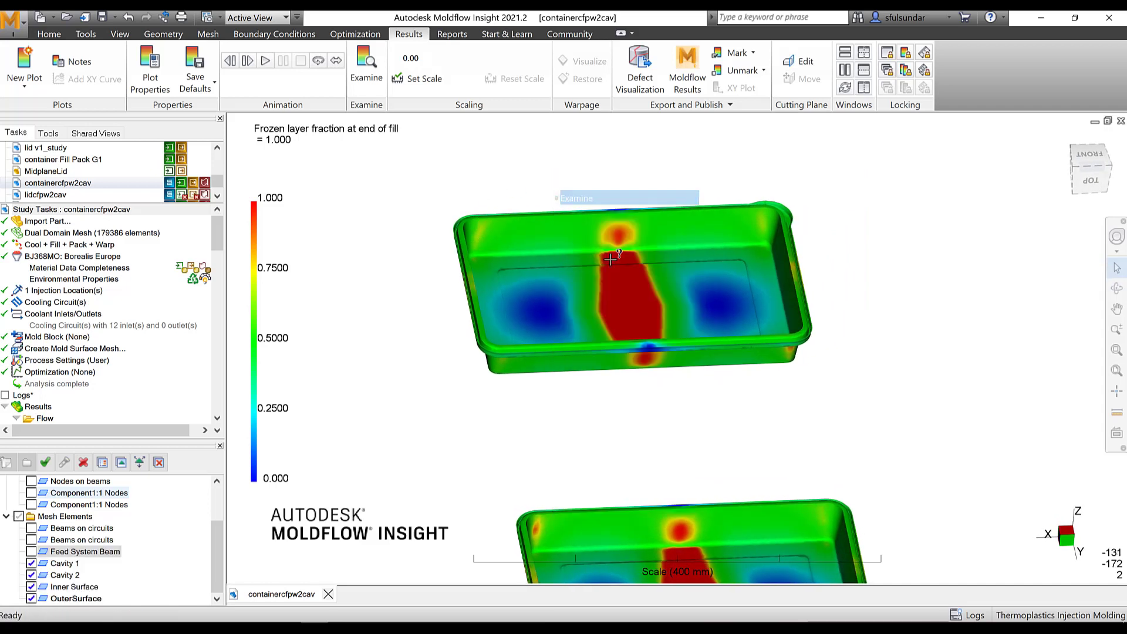
pyautogui.click(627, 286)
pyautogui.click(636, 307)
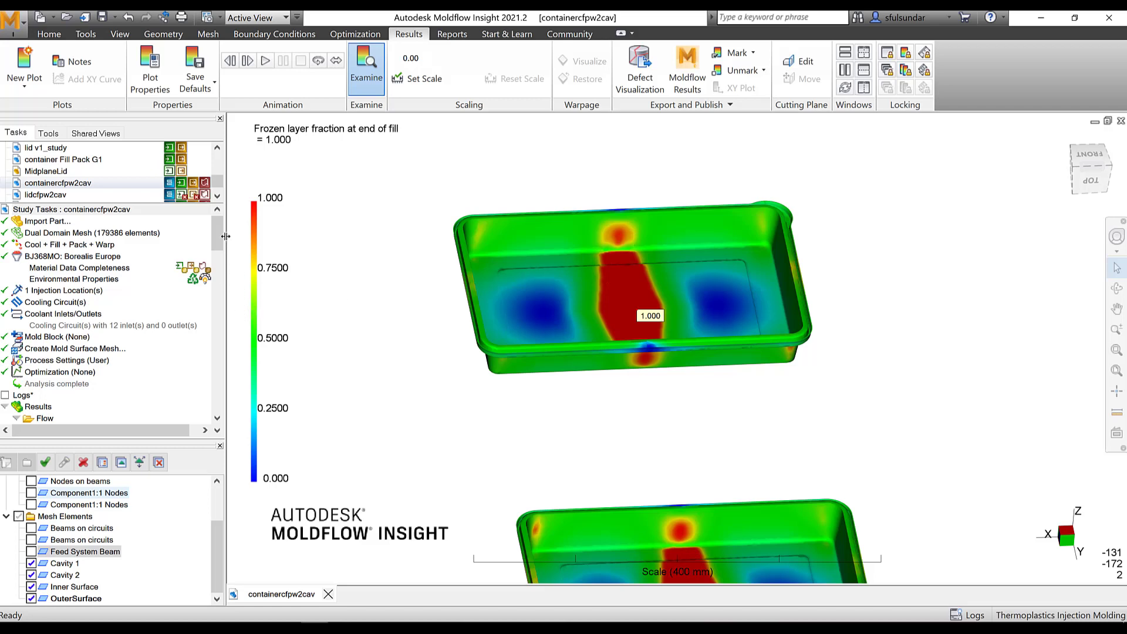
# - Set the Frozen layer fraction at end of fill plot to a specified scale with a minimum of 0.25 and a maximum of 1
pyautogui.moveTo(213, 234); pyautogui.dragTo(221, 281)
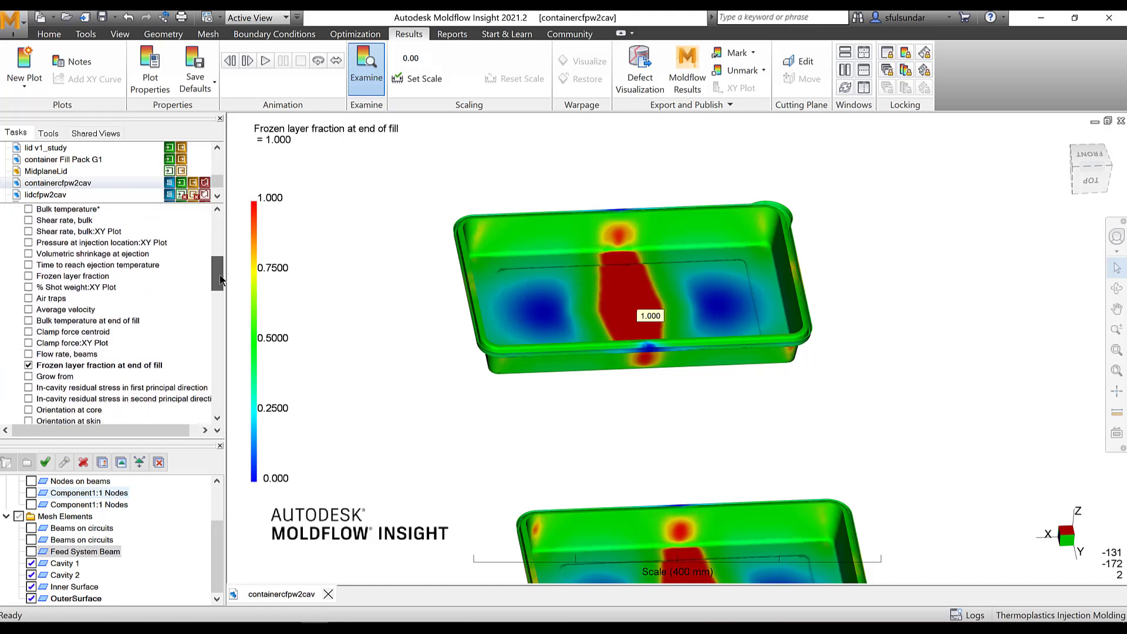
pyautogui.rightClick(139, 365)
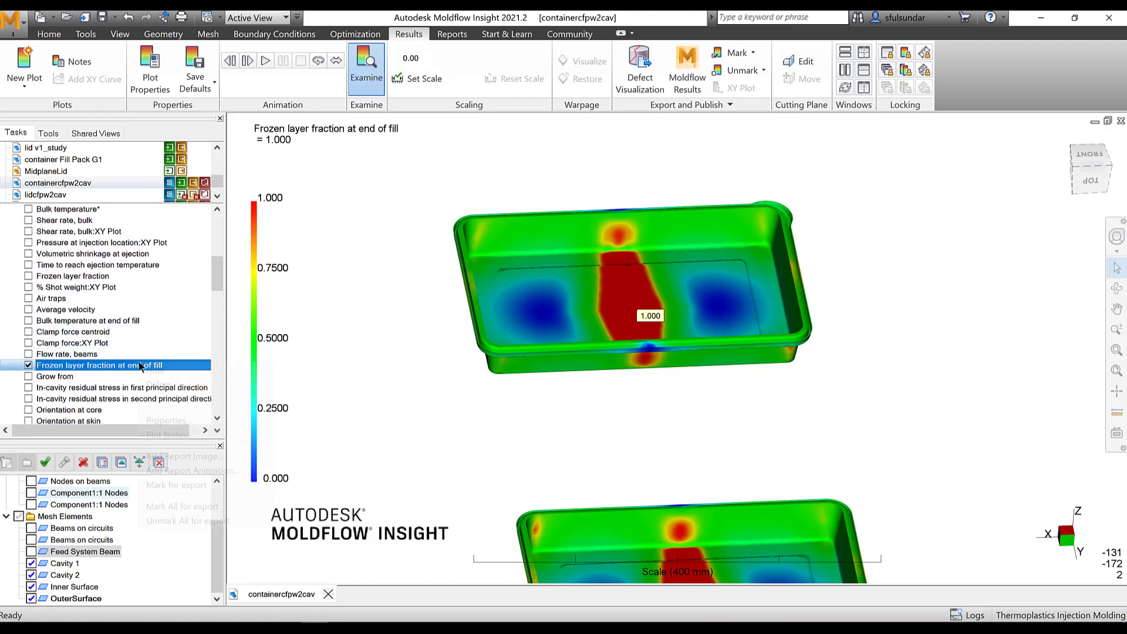
pyautogui.click(169, 421)
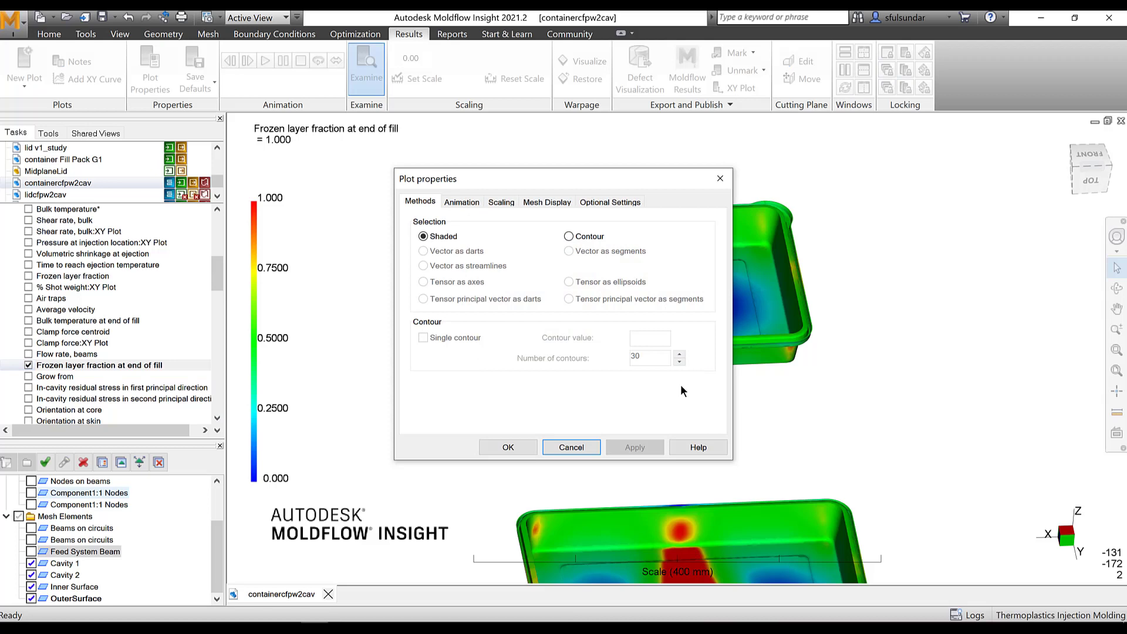
pyautogui.click(504, 203)
pyautogui.click(447, 262)
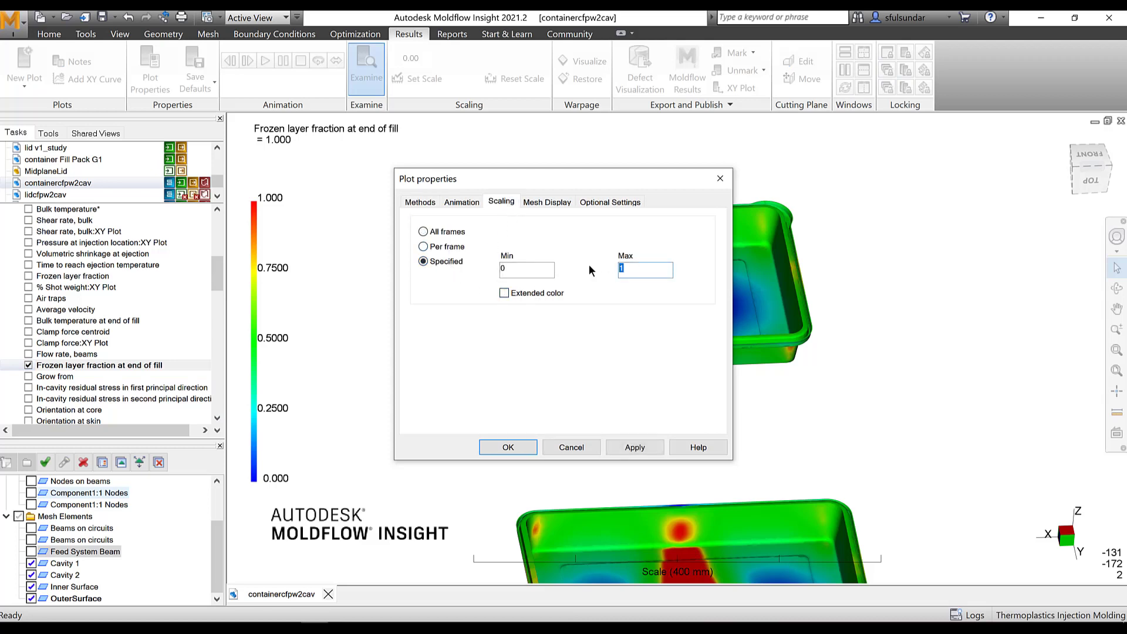
pyautogui.hotkey('shift', 'Tab')
pyautogui.write('0.25')
pyautogui.click(621, 447)
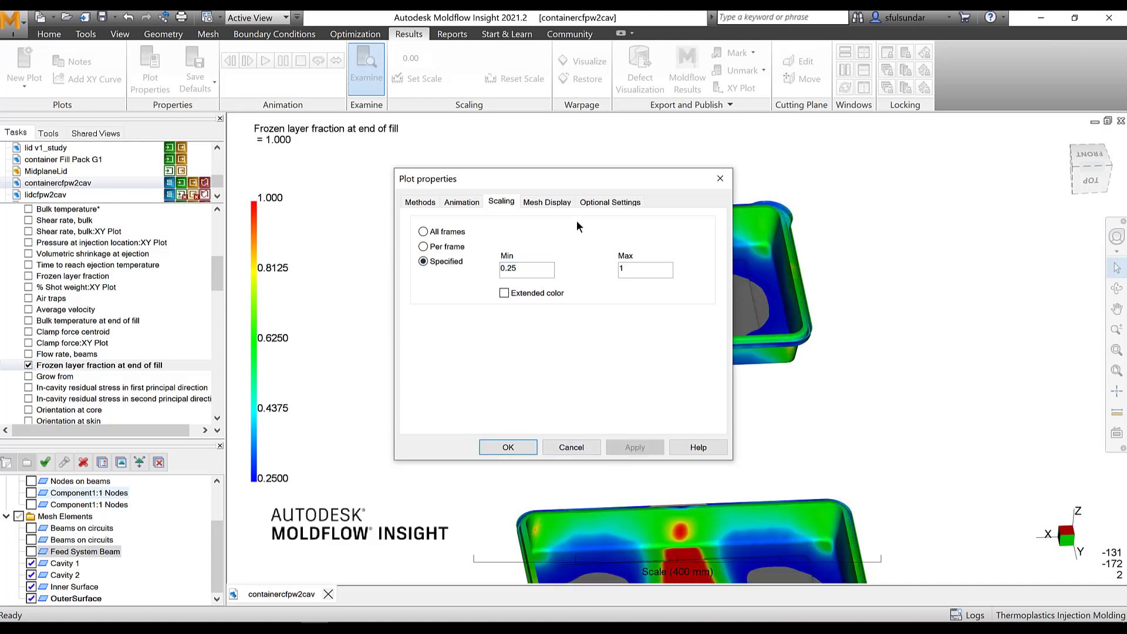
pyautogui.click(546, 202)
pyautogui.press('Return')
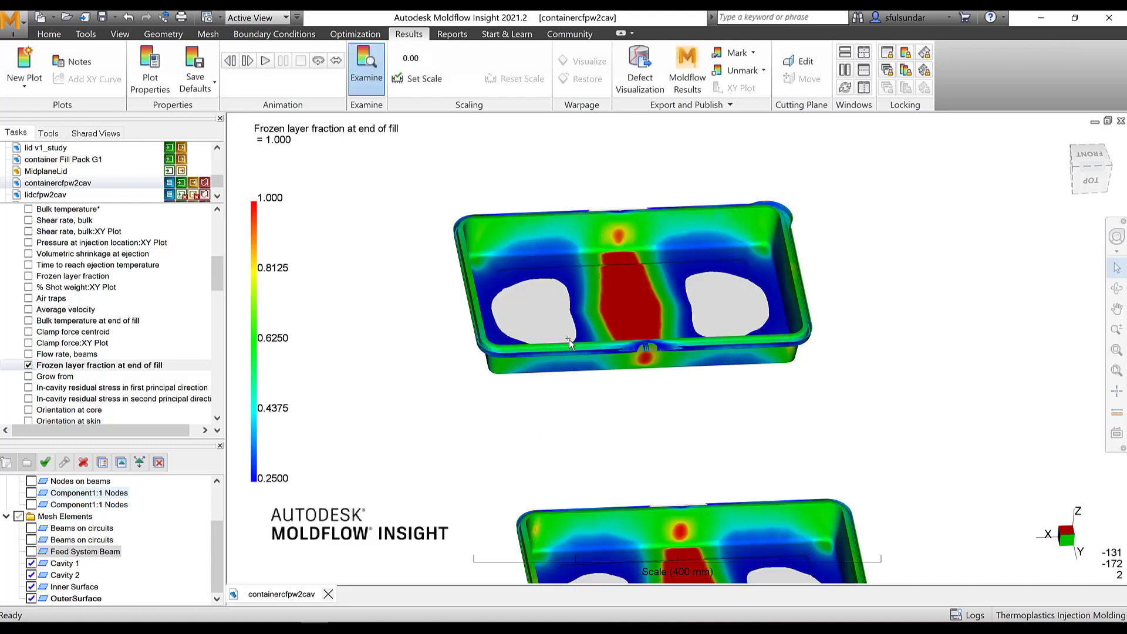
pyautogui.moveTo(577, 305); pyautogui.dragTo(488, 260, button='middle')
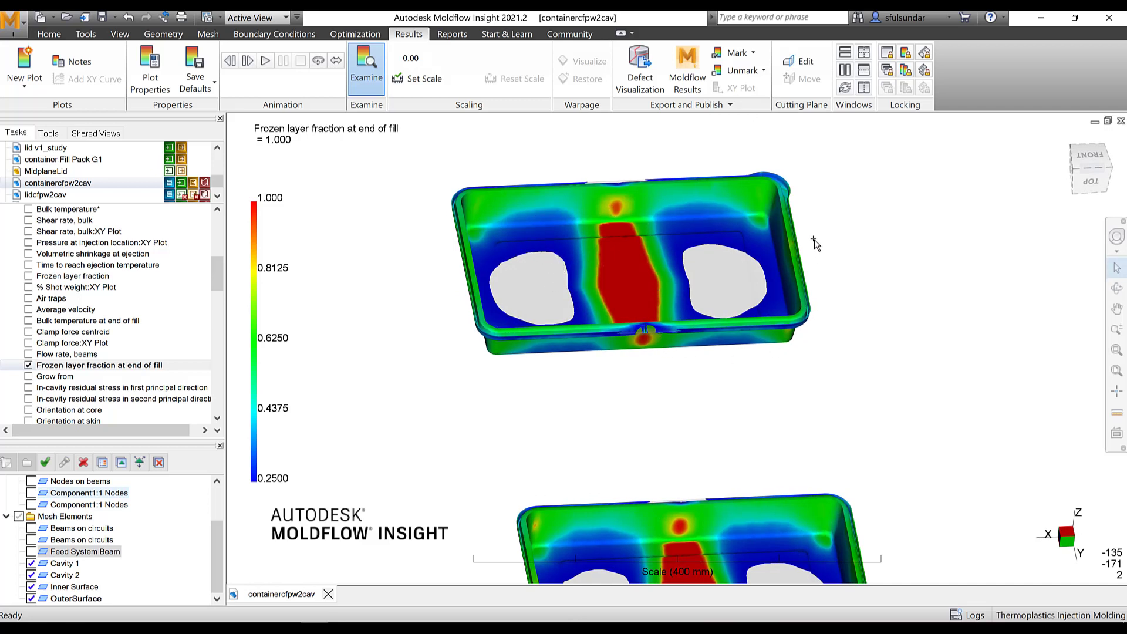
pyautogui.click(757, 194)
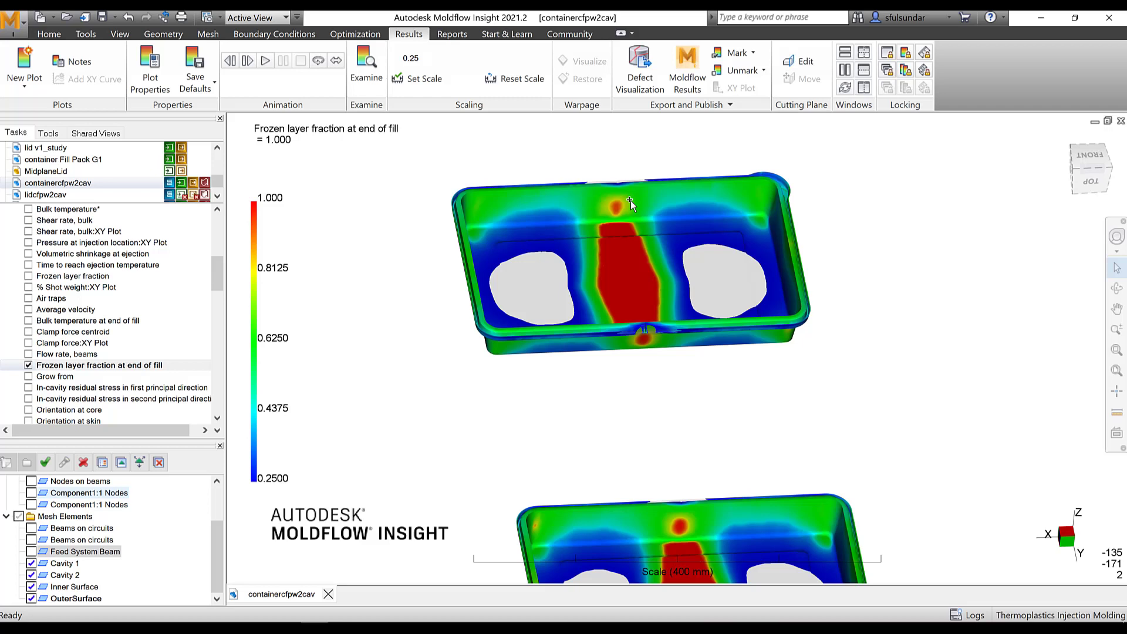
# - Display the Weld lines result in place of the Frozen layer fraction at end of fill result
pyautogui.moveTo(216, 275); pyautogui.dragTo(220, 283)
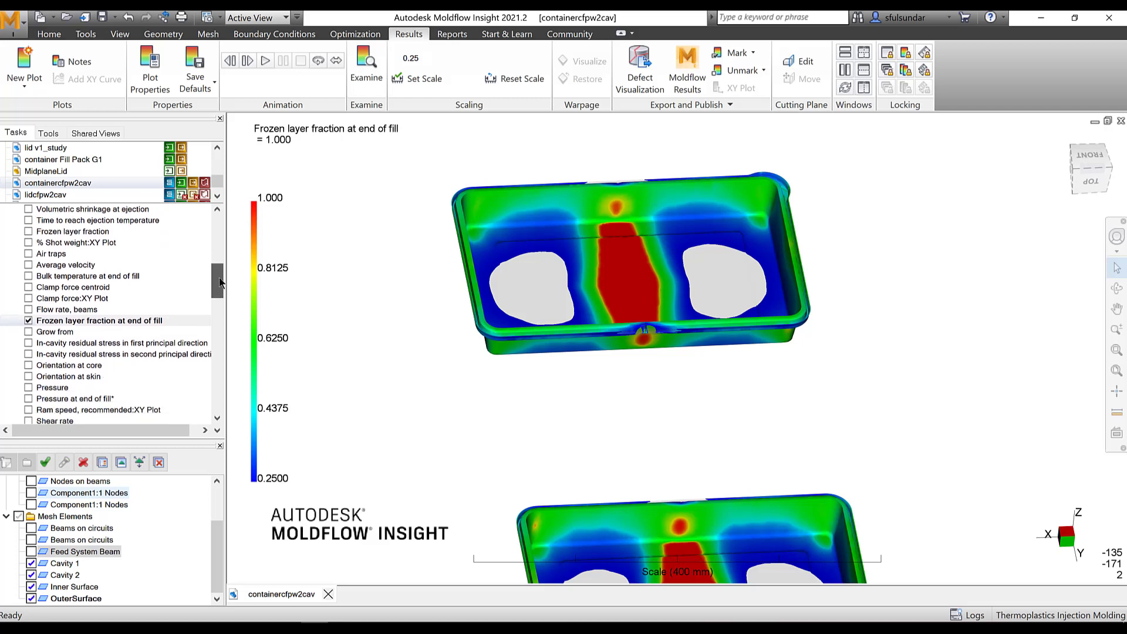
pyautogui.moveTo(220, 283); pyautogui.dragTo(220, 311)
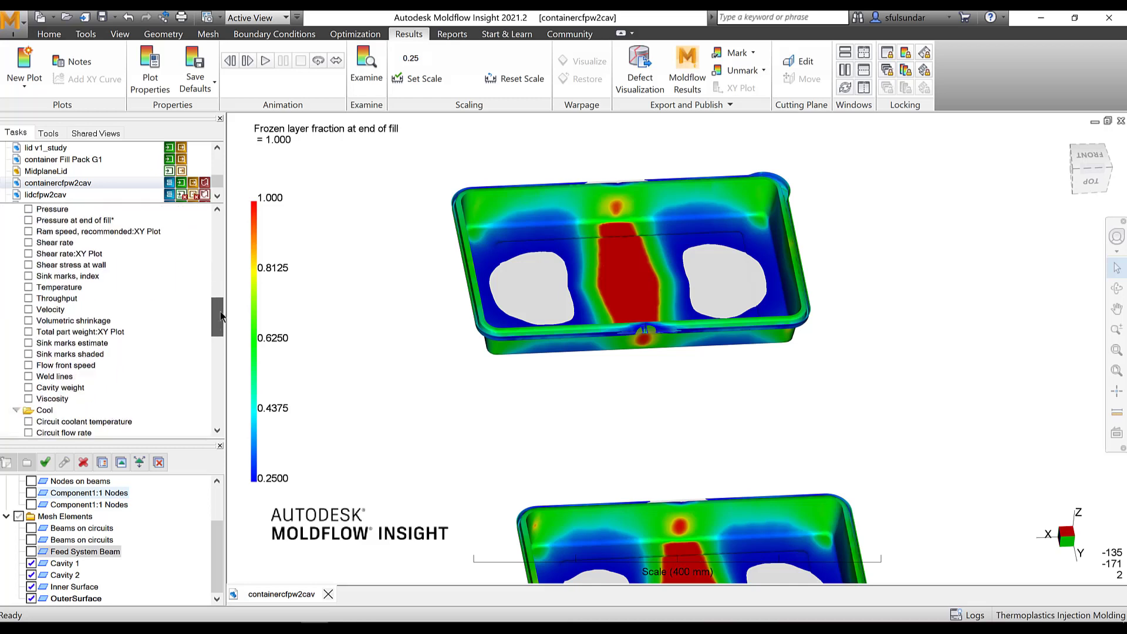
pyautogui.click(28, 377)
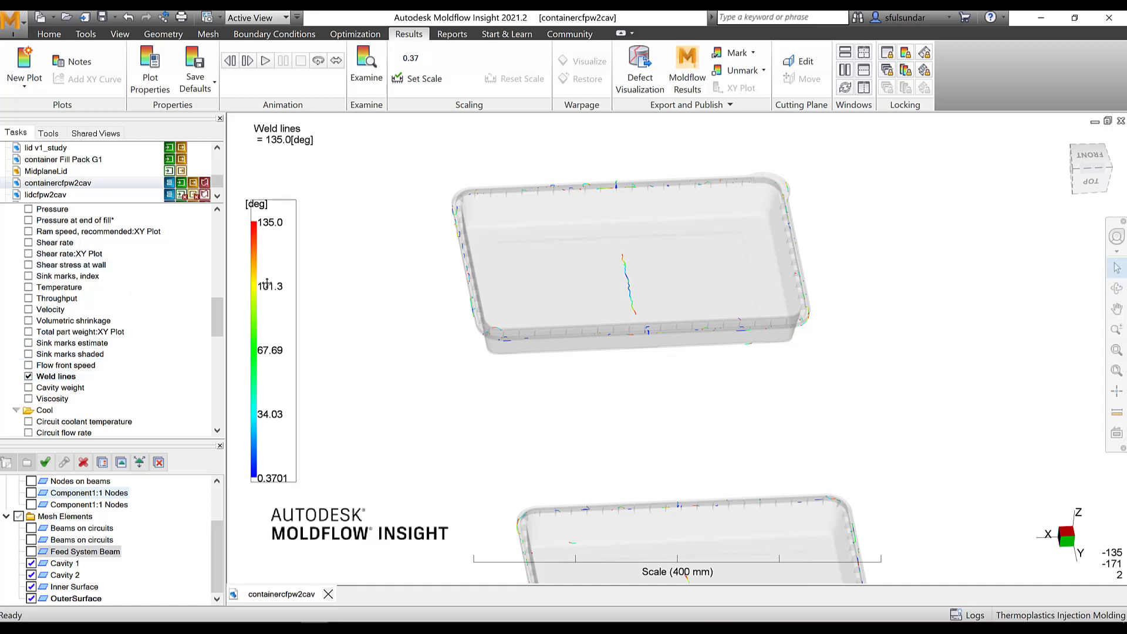
# - Set the highlight color dataset of the Weld lines plot to Temperature at flow front in its plot properties
pyautogui.rightClick(66, 377)
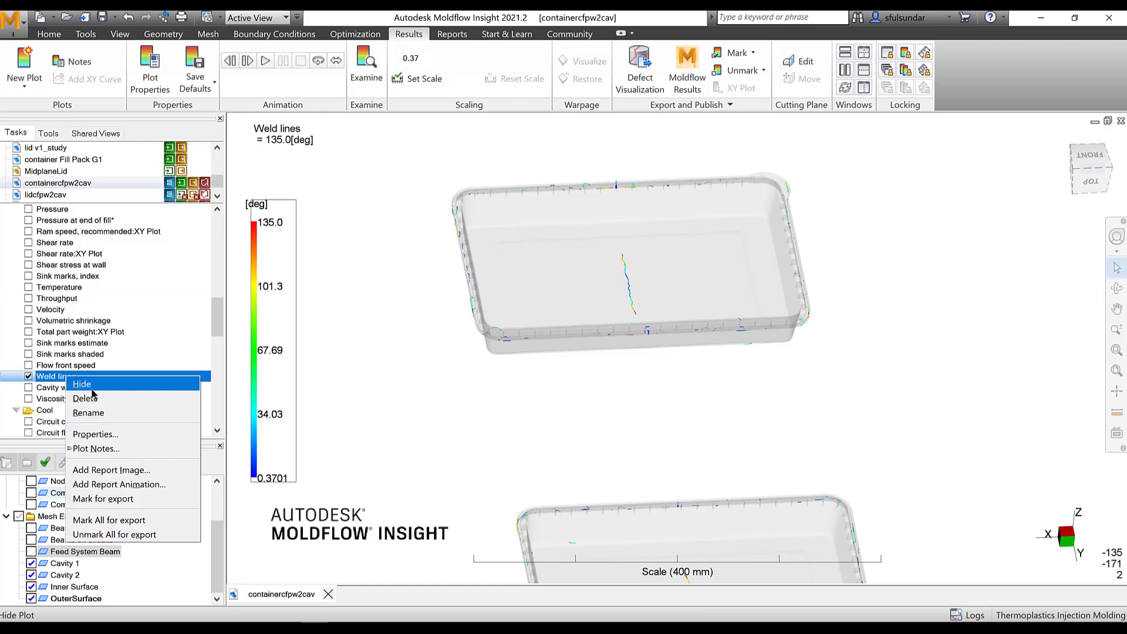
pyautogui.click(95, 433)
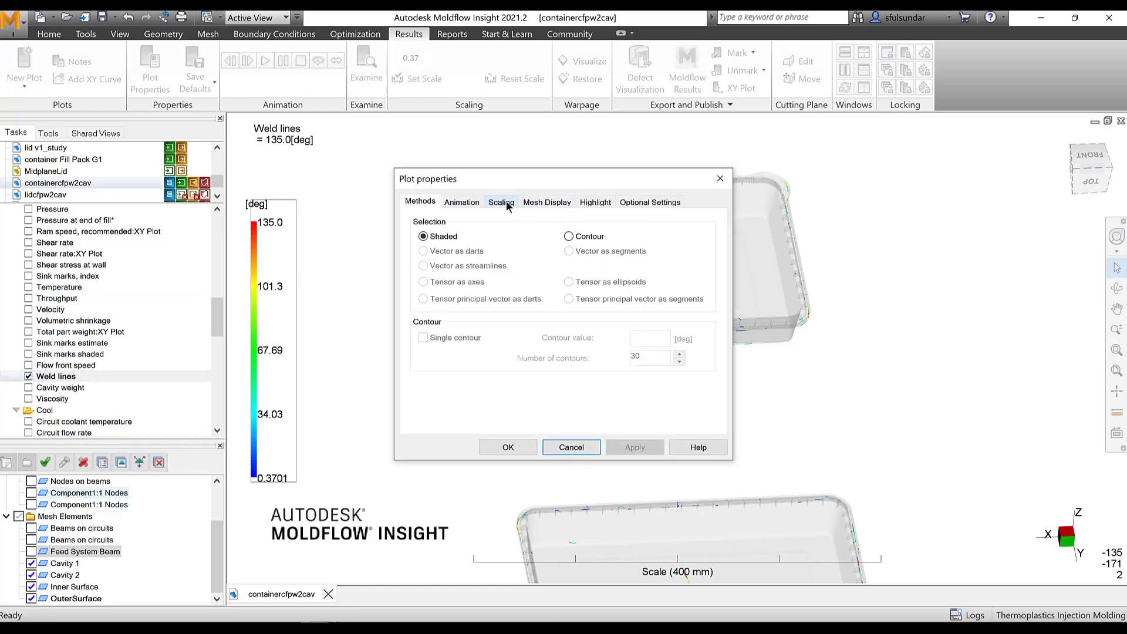
pyautogui.click(503, 203)
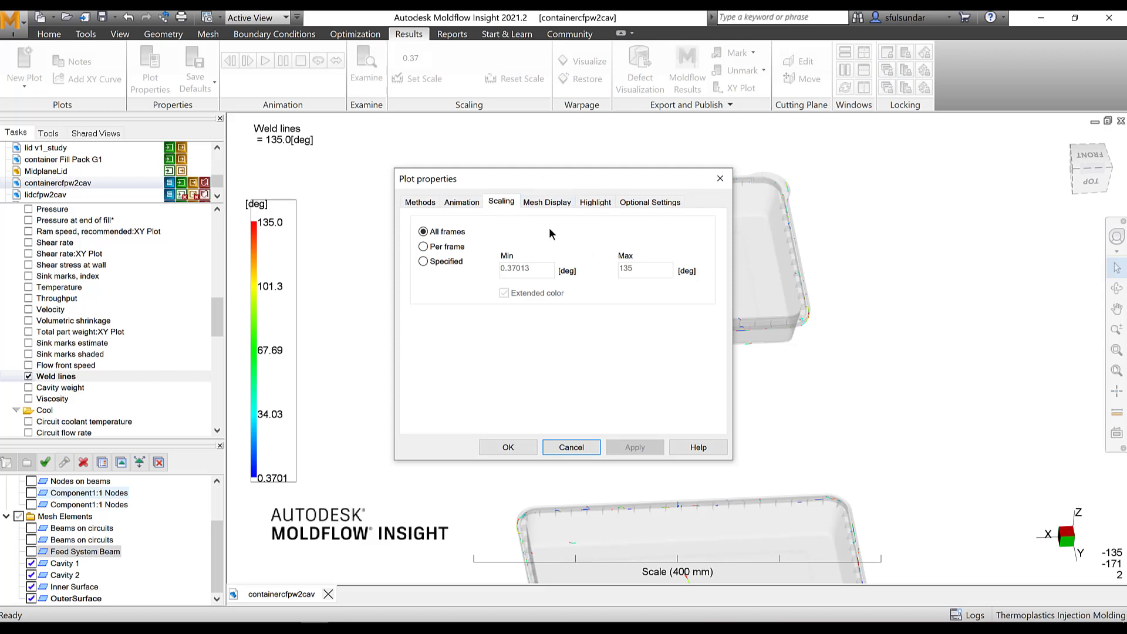
pyautogui.click(593, 202)
pyautogui.click(699, 231)
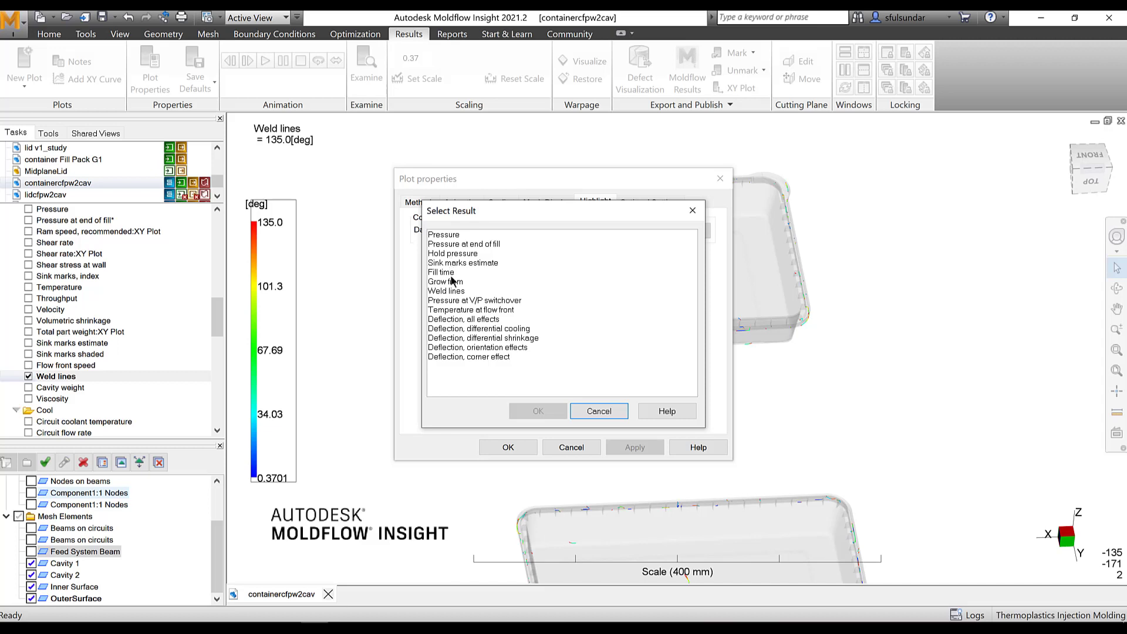
pyautogui.click(458, 310)
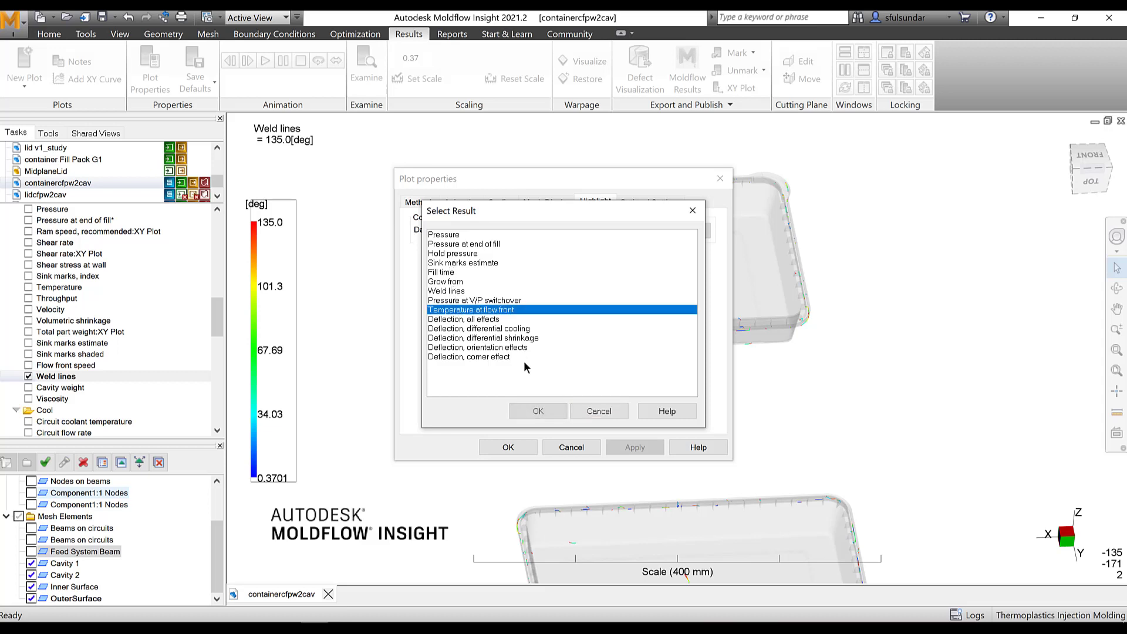
pyautogui.click(536, 410)
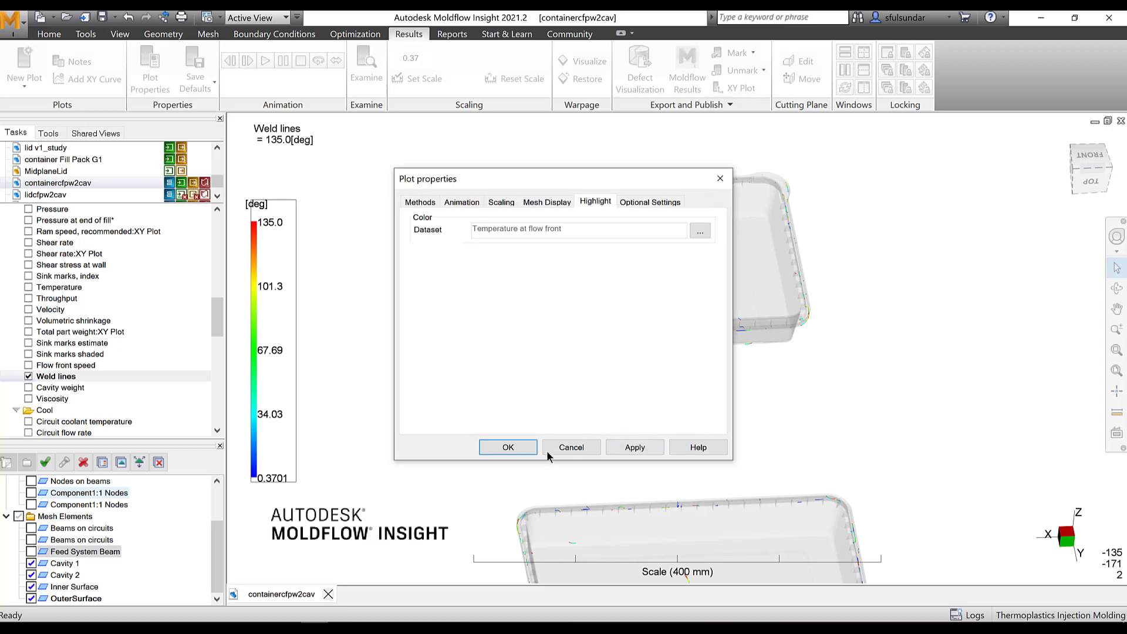
pyautogui.click(632, 449)
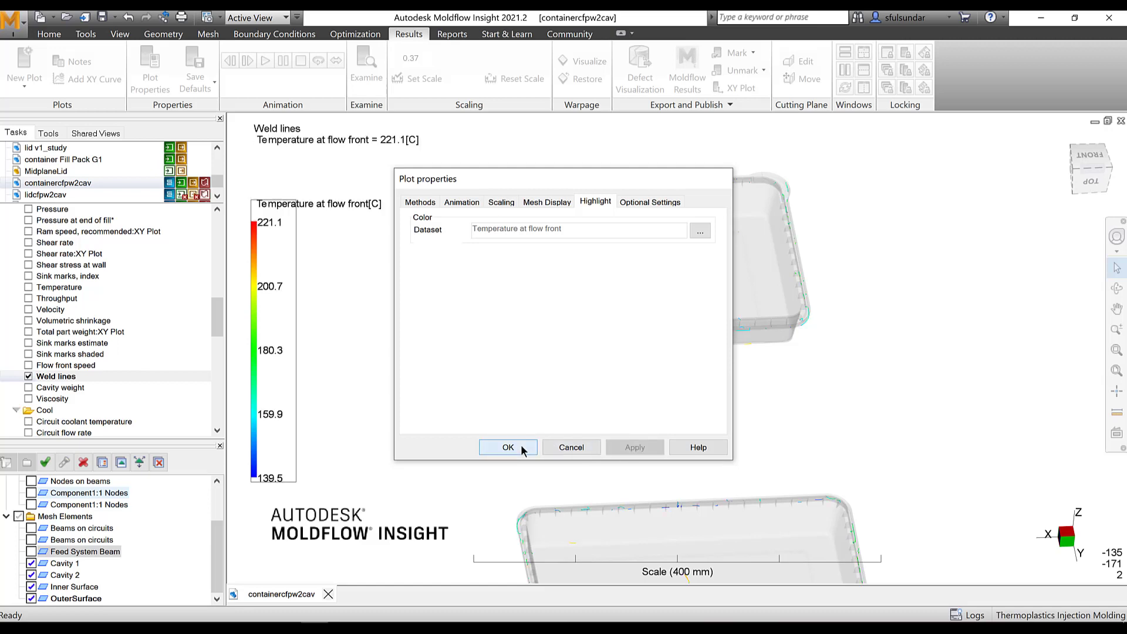
pyautogui.click(520, 446)
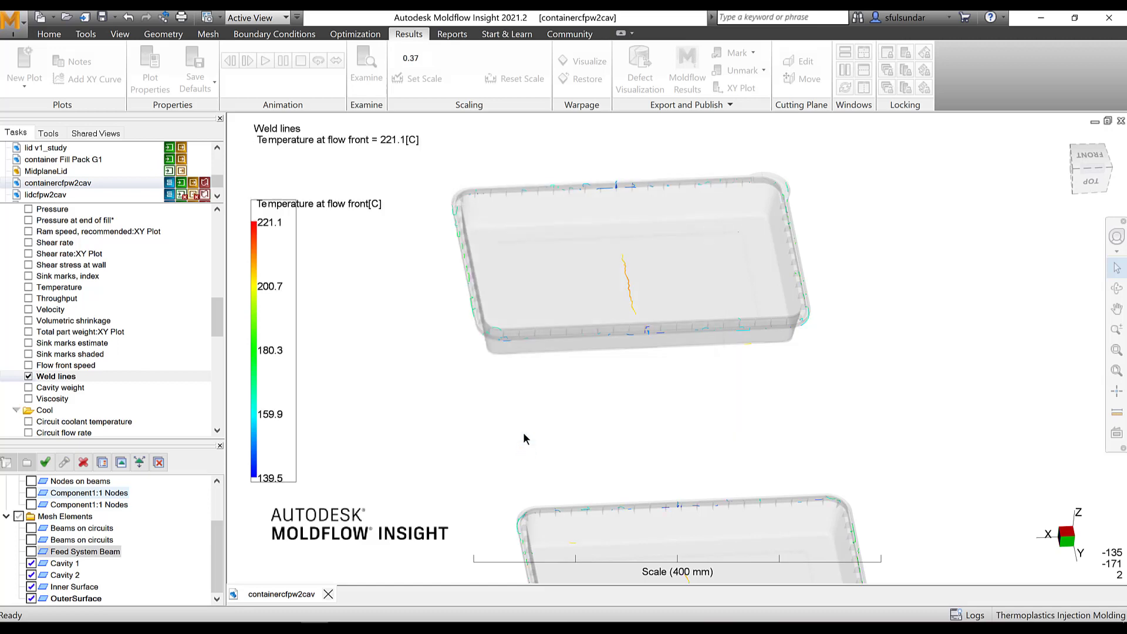
# - Examine the flow front temperature on the weld line in the middle of the upper cavity's floor
pyautogui.rightClick(598, 225)
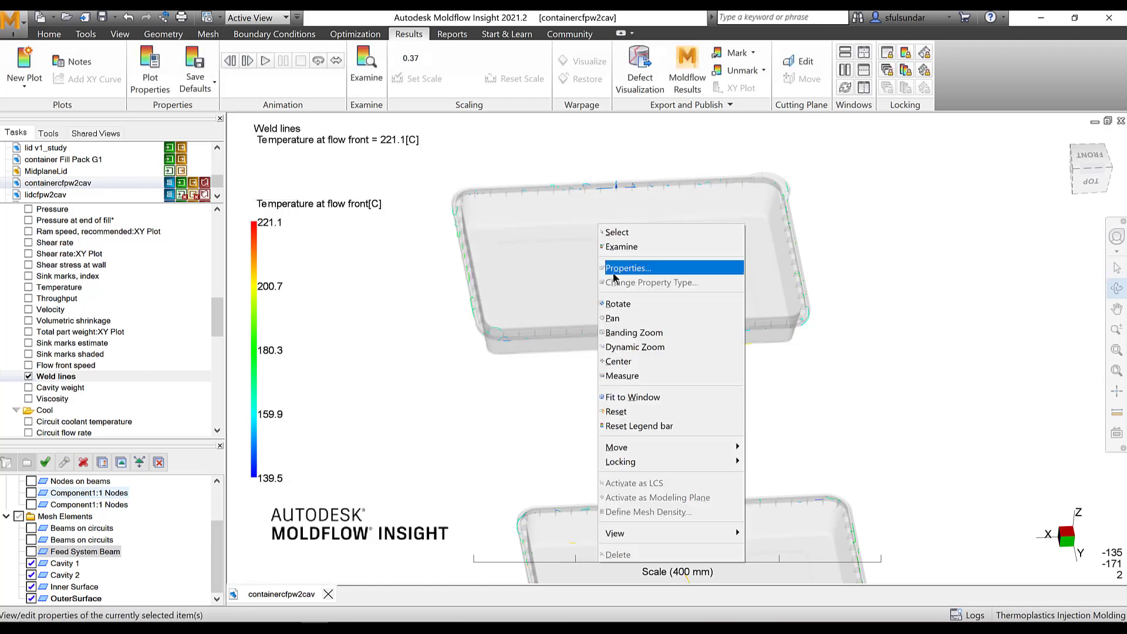
pyautogui.click(616, 332)
pyautogui.moveTo(564, 219); pyautogui.dragTo(694, 380)
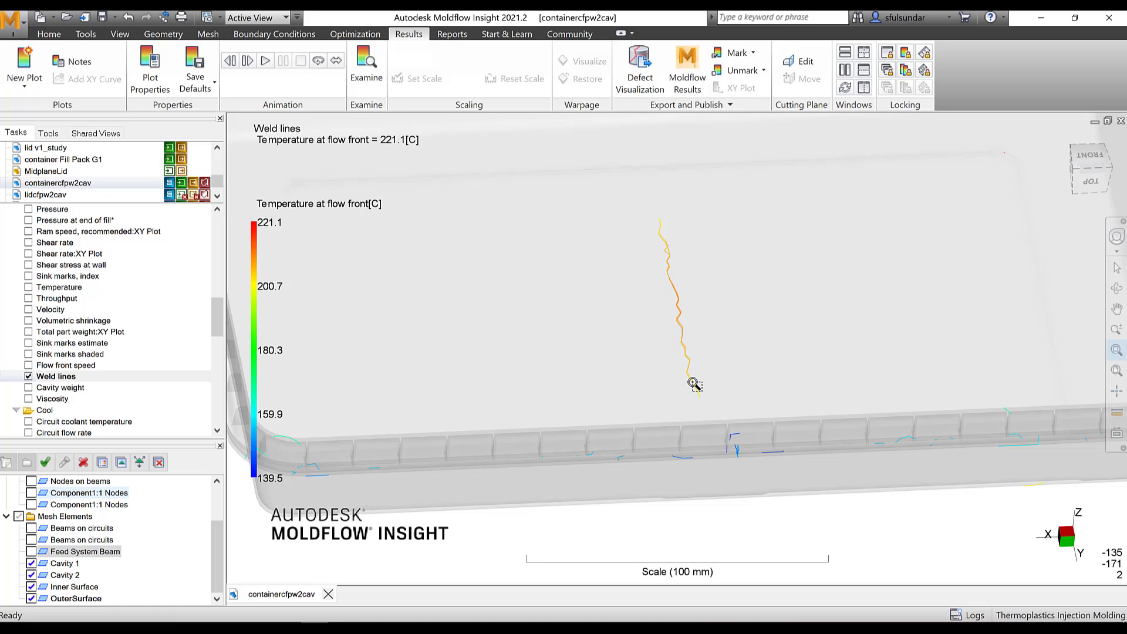
pyautogui.moveTo(649, 352); pyautogui.dragTo(755, 384, button='middle')
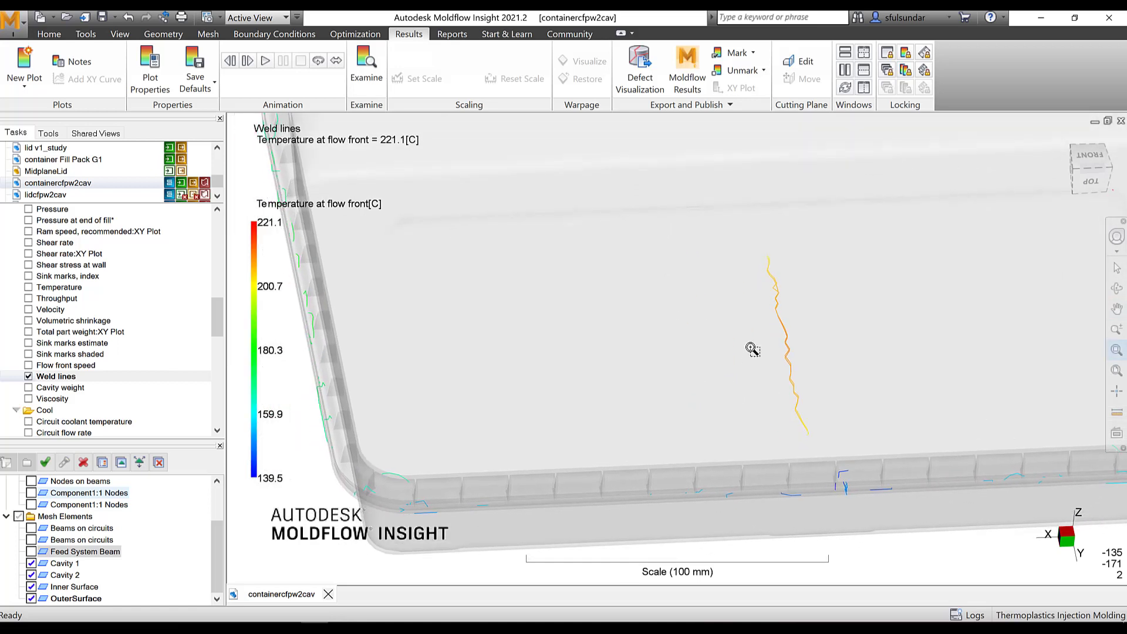
pyautogui.rightClick(793, 274)
pyautogui.click(816, 297)
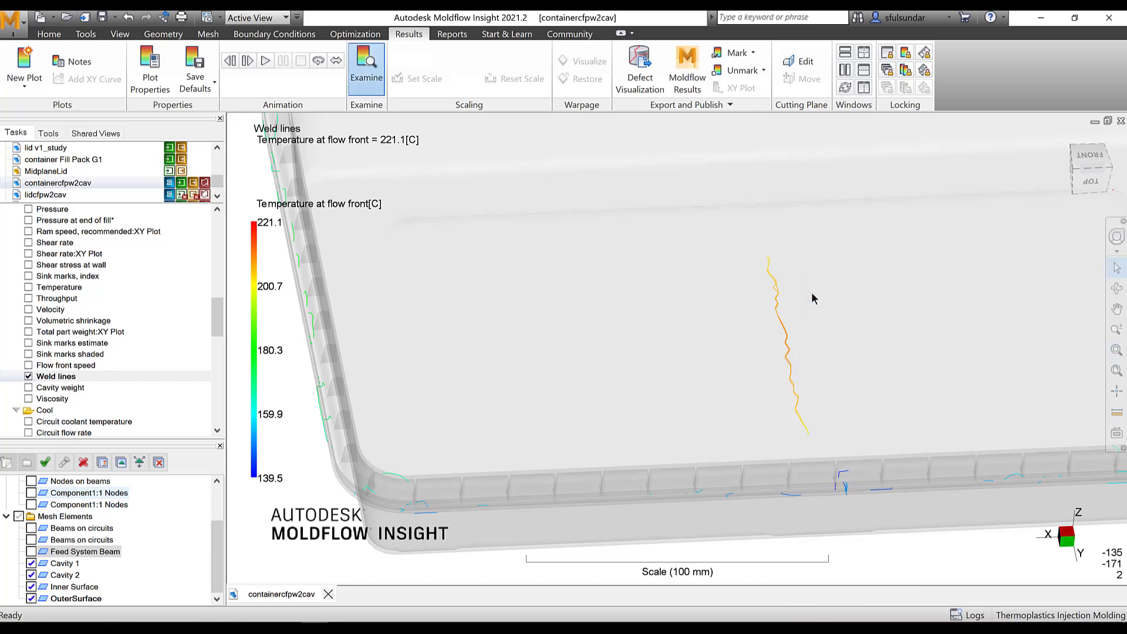
pyautogui.click(786, 329)
# - Check the melt temperature in the study's process settings and leave the wizard without changing anything
pyautogui.scroll(10, 74, 338)
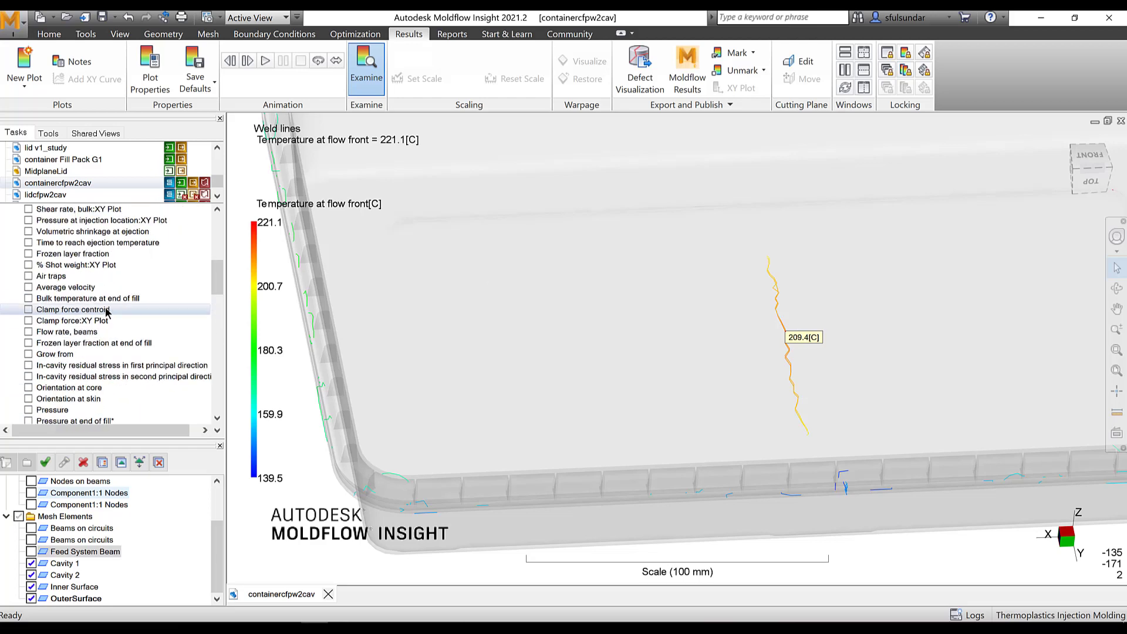
pyautogui.doubleClick(90, 351)
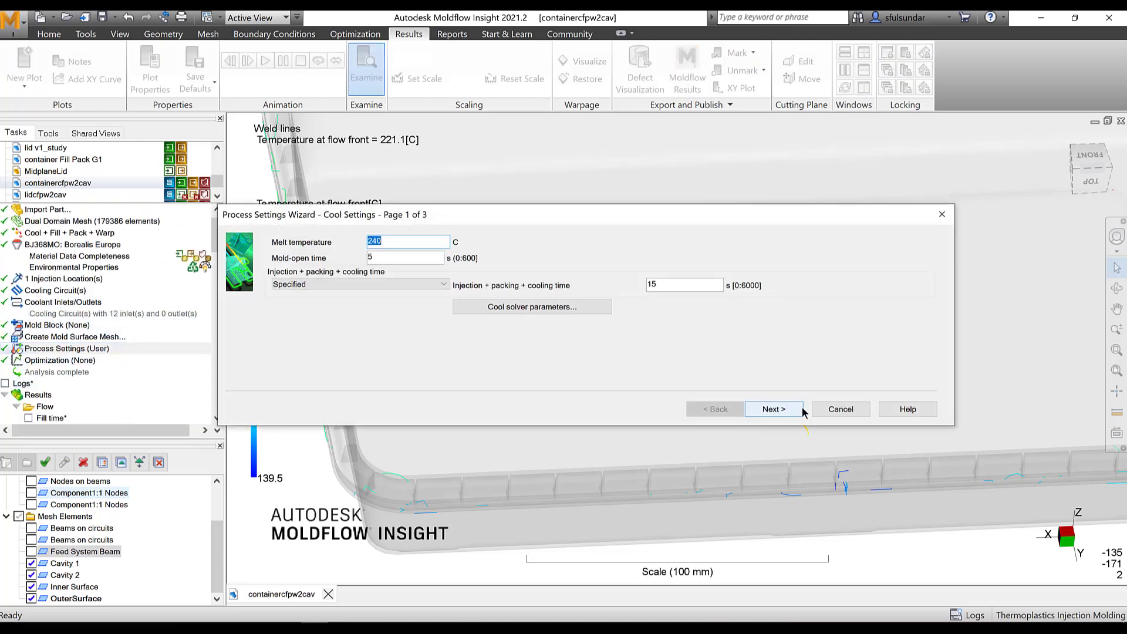
pyautogui.click(841, 409)
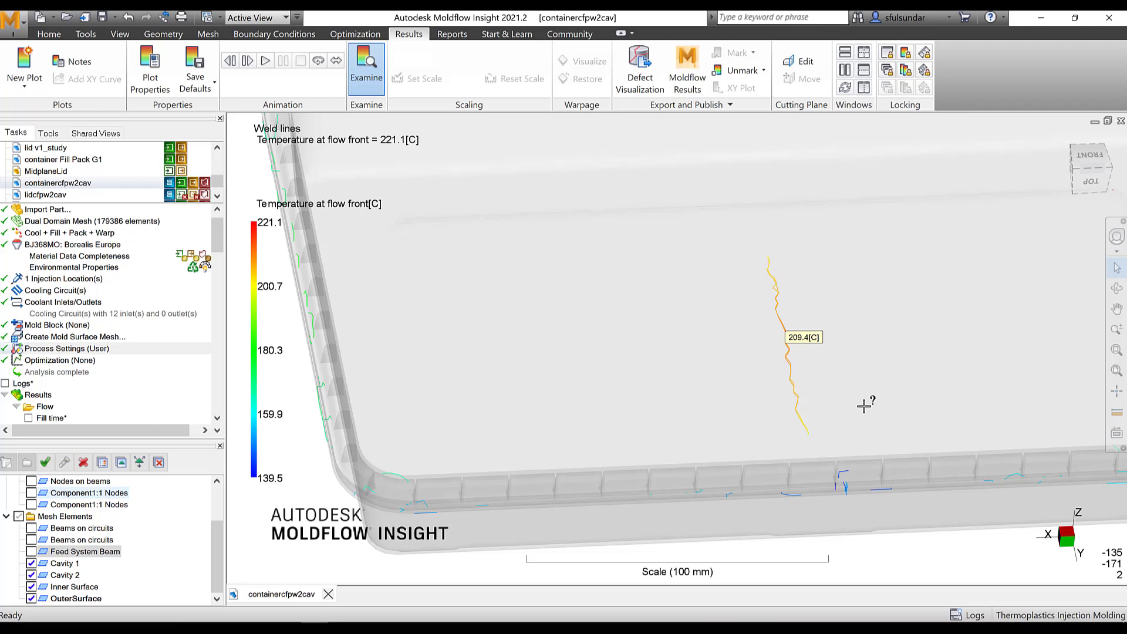
pyautogui.scroll(-5, 869, 373)
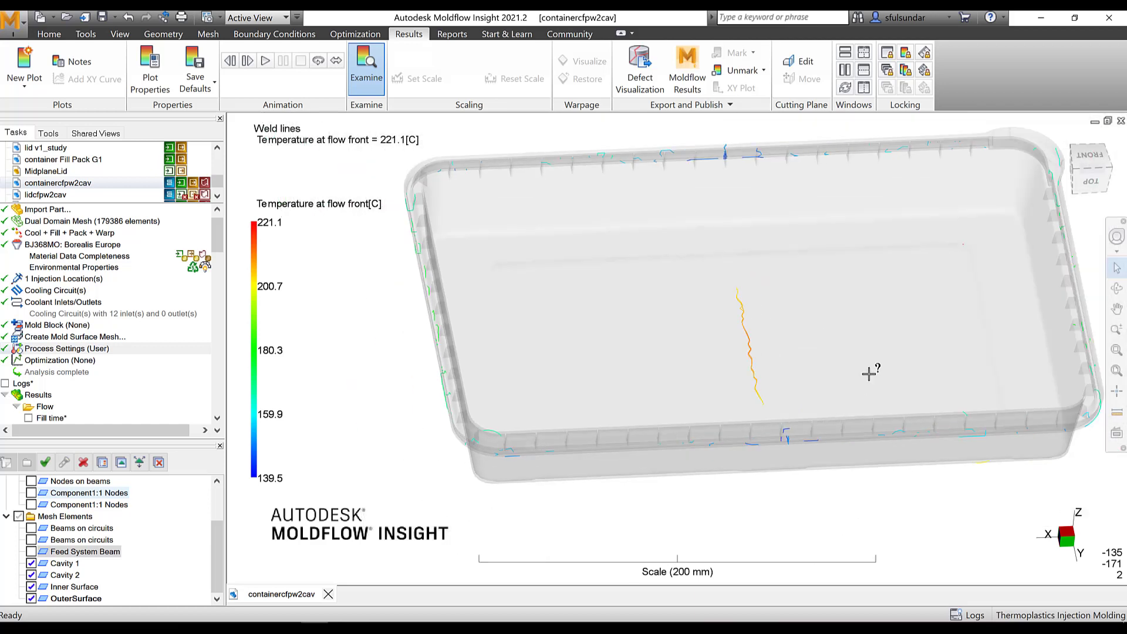
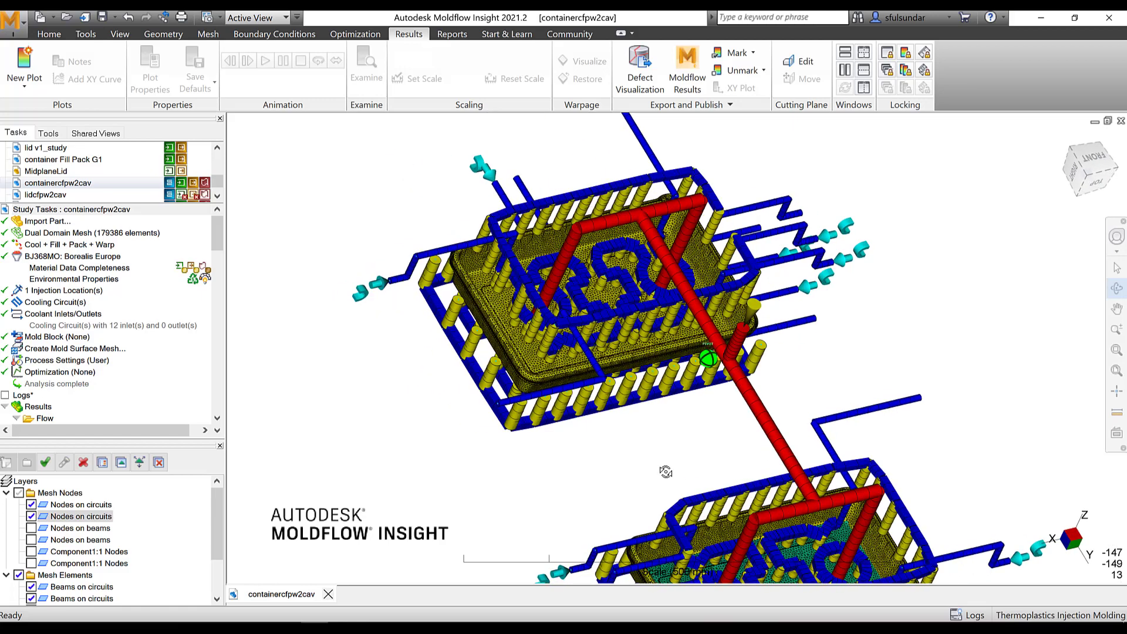
# - Inspect the cooling circuits and feed system around both cavities and locate the Cool results of the study
pyautogui.press('F8')
pyautogui.scroll(-4, 697, 462)
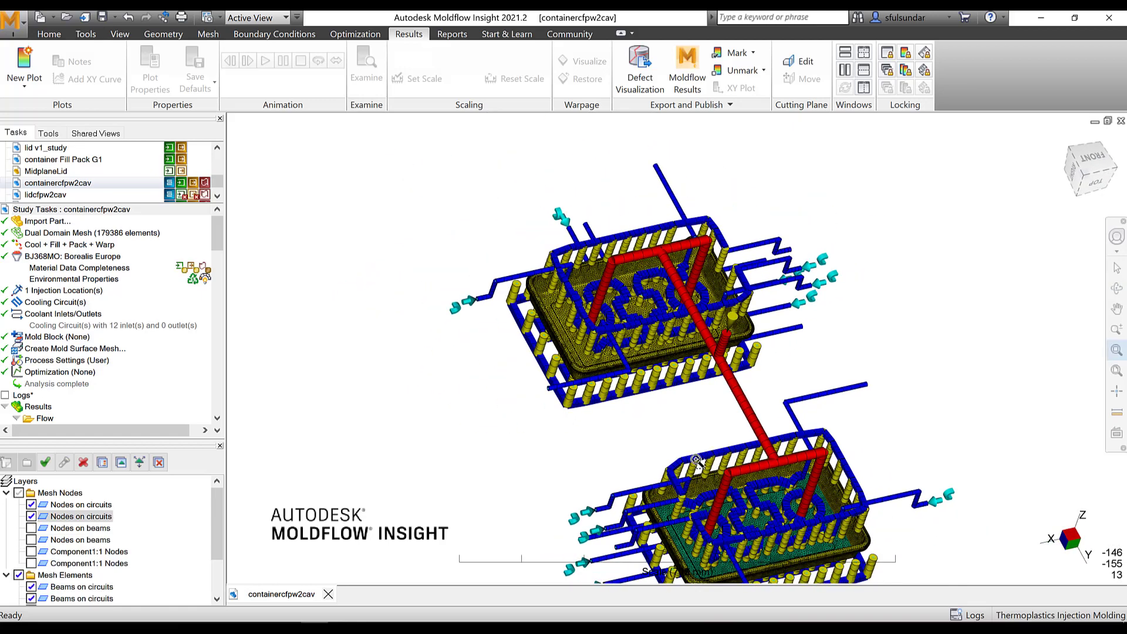
pyautogui.press('F7')
pyautogui.moveTo(648, 386); pyautogui.dragTo(651, 412)
pyautogui.press('F8')
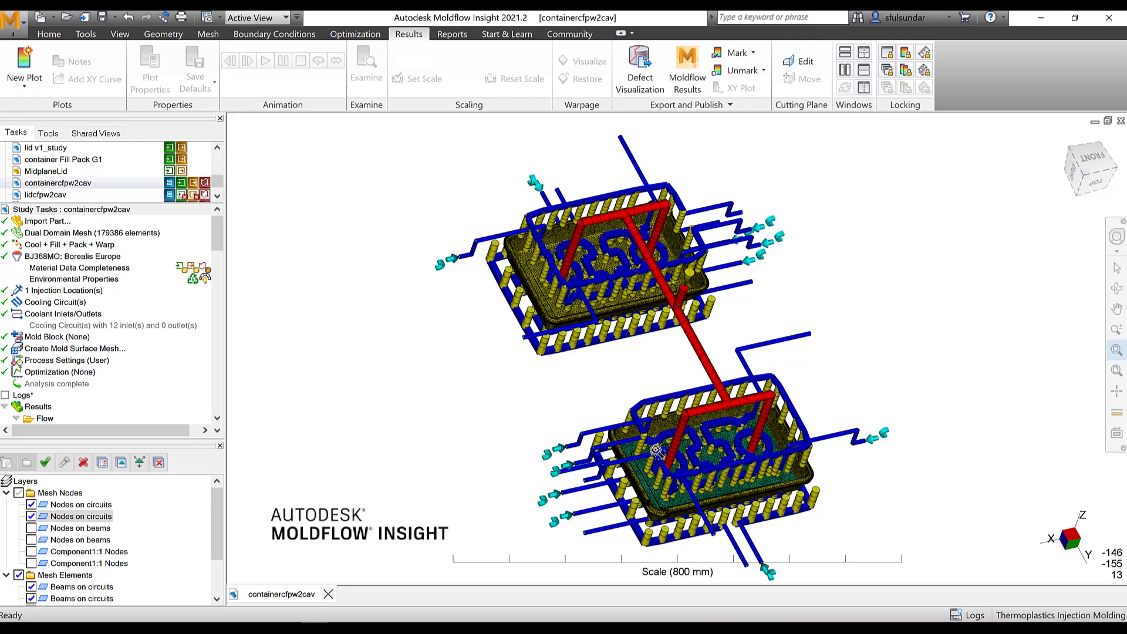
pyautogui.moveTo(656, 451); pyautogui.dragTo(625, 355, button='middle')
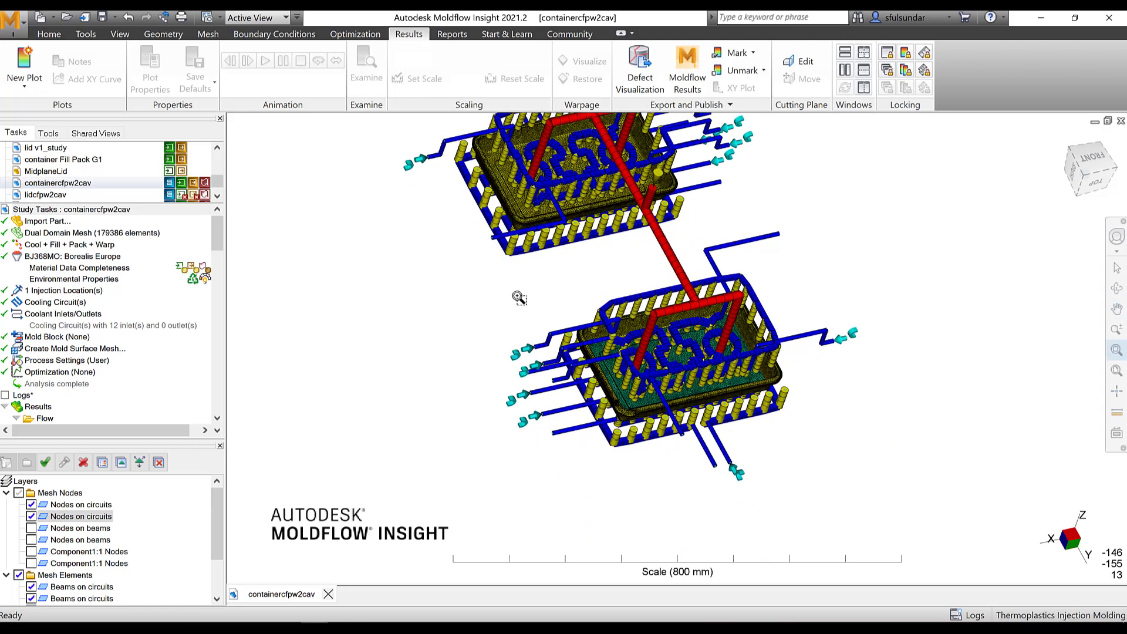
pyautogui.moveTo(220, 234); pyautogui.dragTo(217, 333)
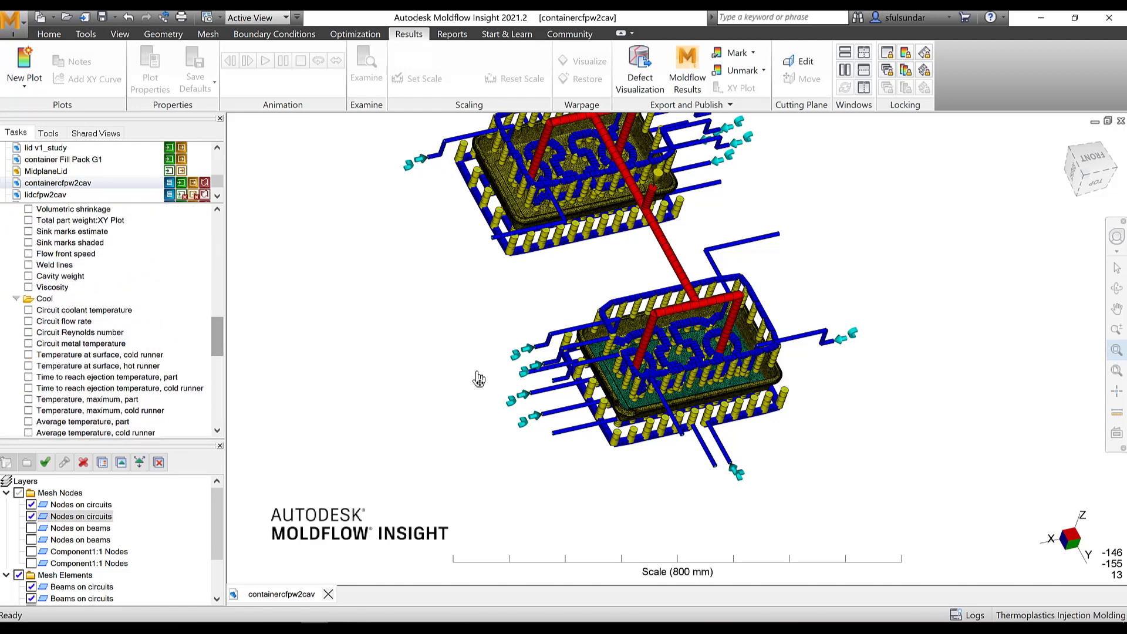
# - Inspect the cooling circuits and feed system around the container cavity, and look through the available Cool and Warp results
pyautogui.moveTo(479, 379); pyautogui.dragTo(491, 412, button='middle')
pyautogui.moveTo(548, 237); pyautogui.dragTo(730, 387)
pyautogui.moveTo(642, 384); pyautogui.dragTo(576, 327, button='middle')
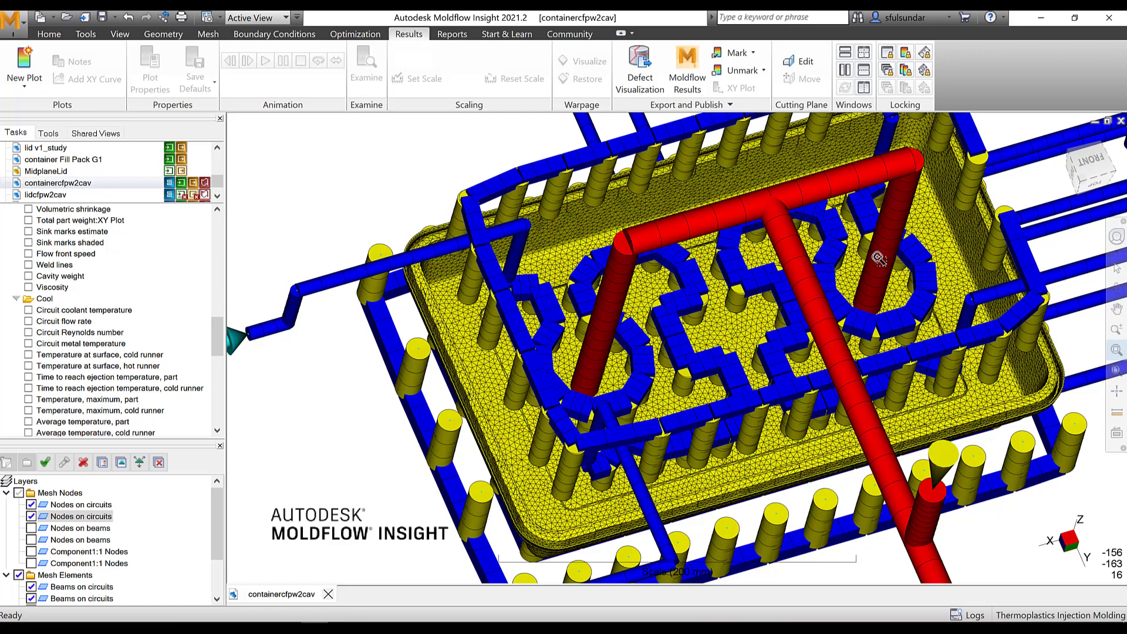
pyautogui.scroll(-3, 881, 261)
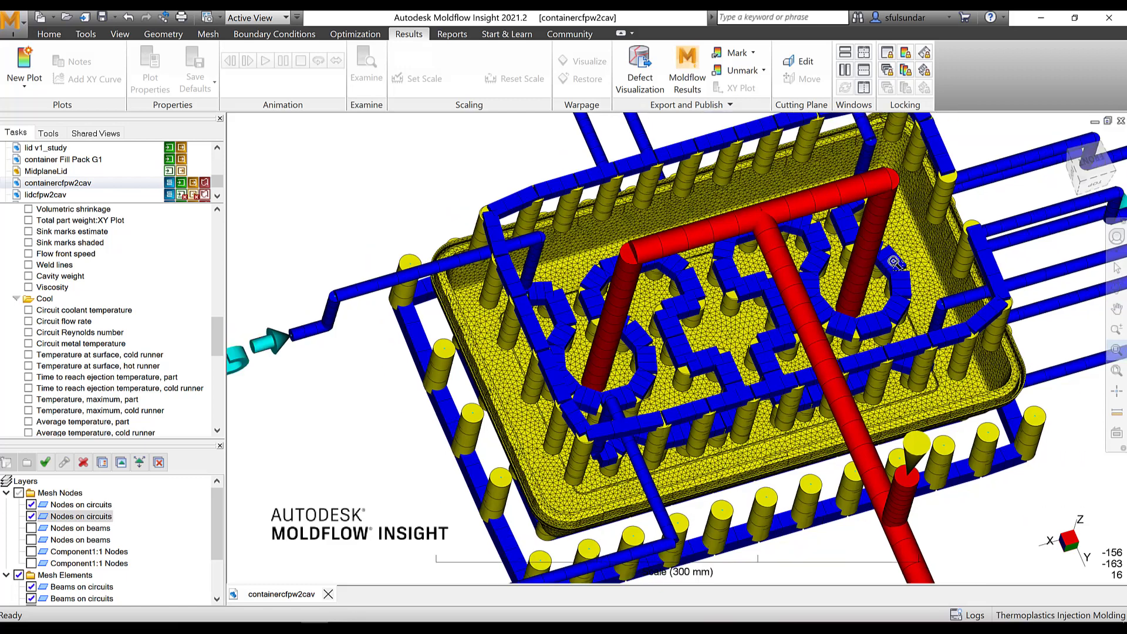
pyautogui.scroll(-2, 889, 289)
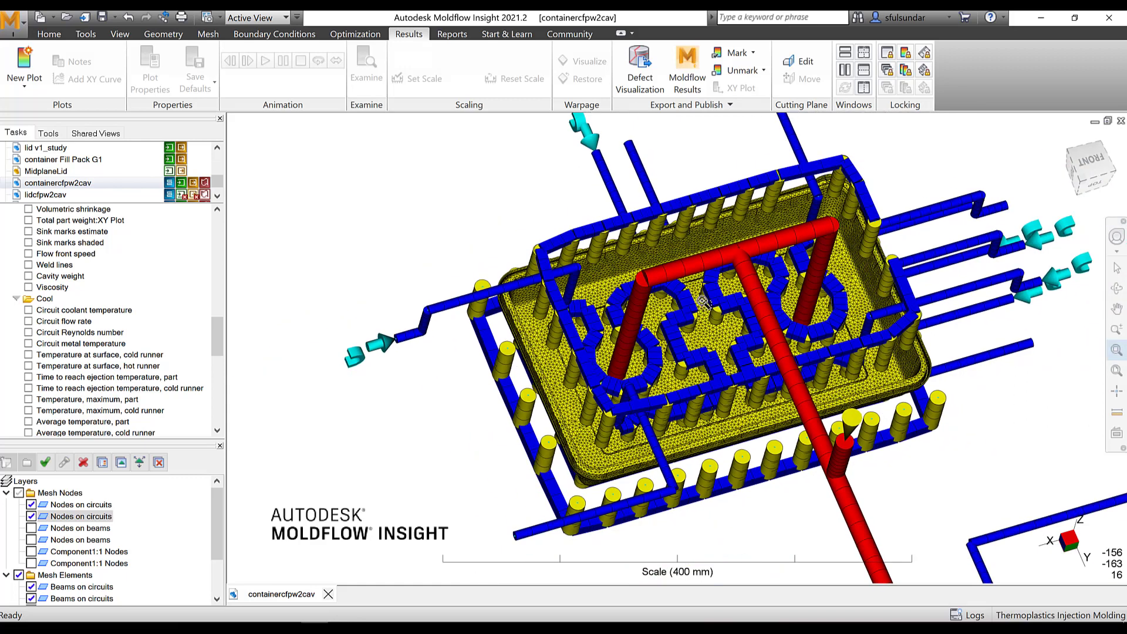
pyautogui.scroll(-2, 217, 340)
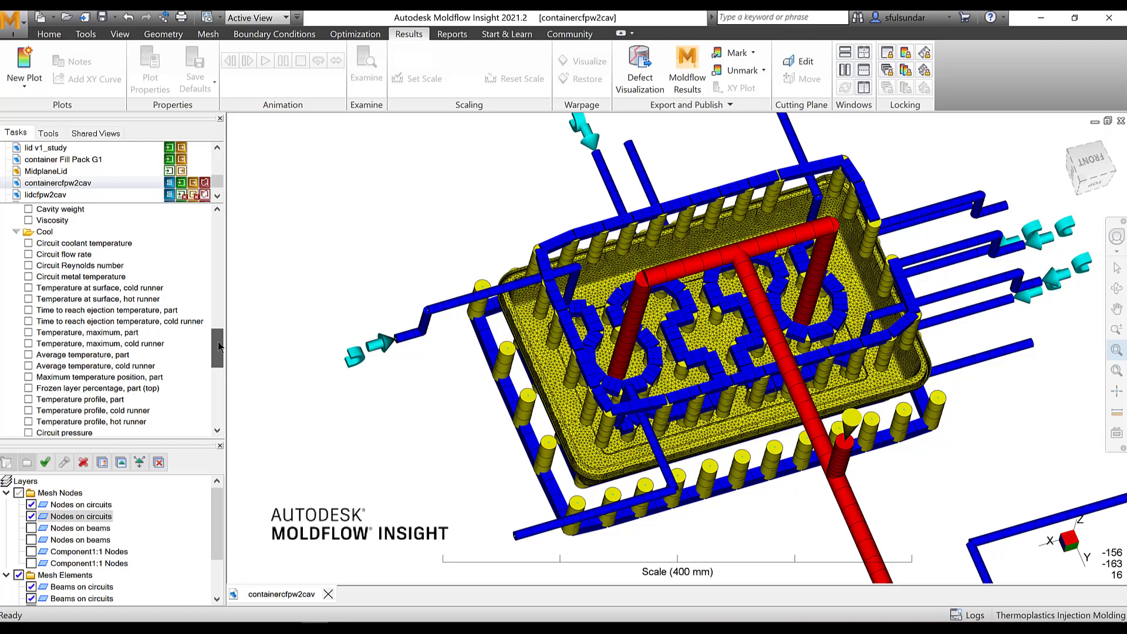
pyautogui.moveTo(218, 346); pyautogui.dragTo(215, 355)
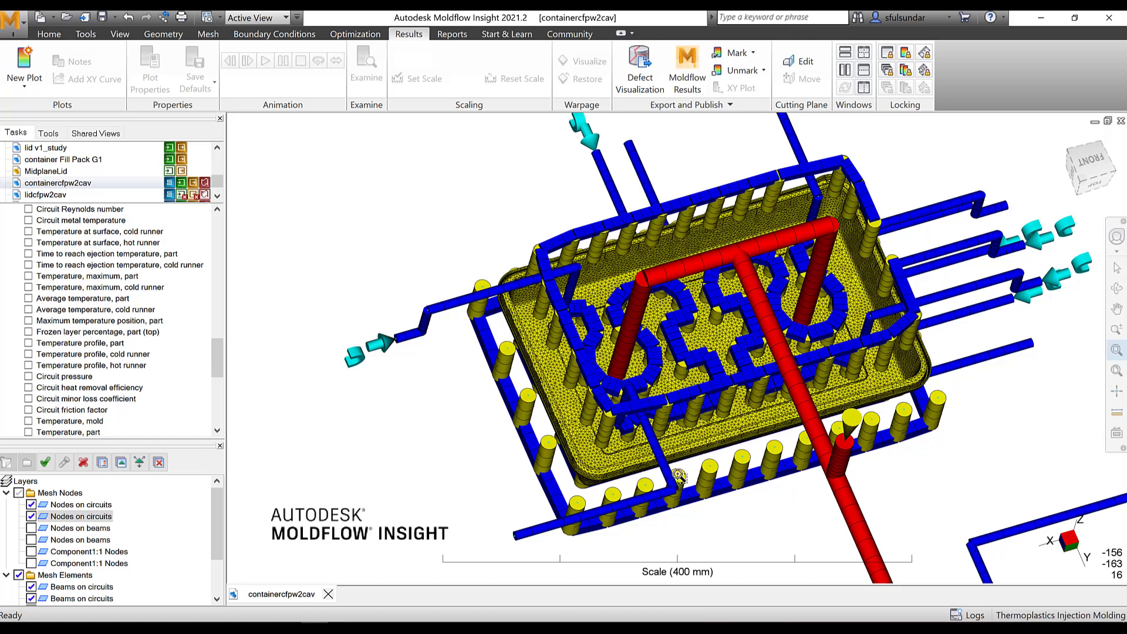
pyautogui.moveTo(216, 361); pyautogui.dragTo(222, 380)
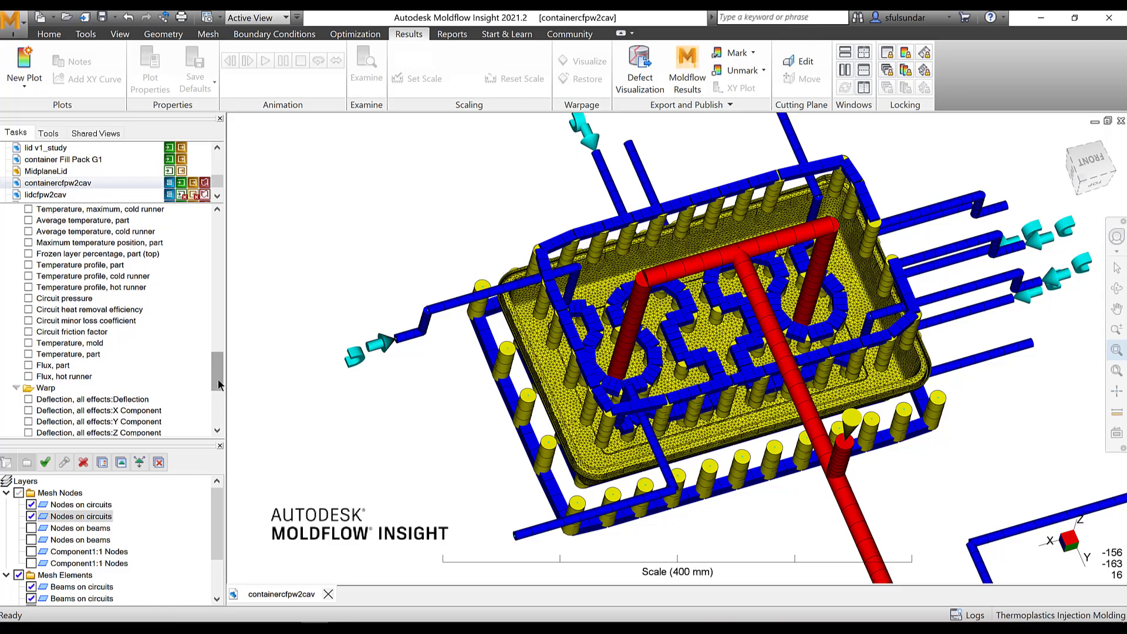
pyautogui.moveTo(217, 384); pyautogui.dragTo(221, 395)
pyautogui.moveTo(537, 399); pyautogui.dragTo(423, 408, button='middle')
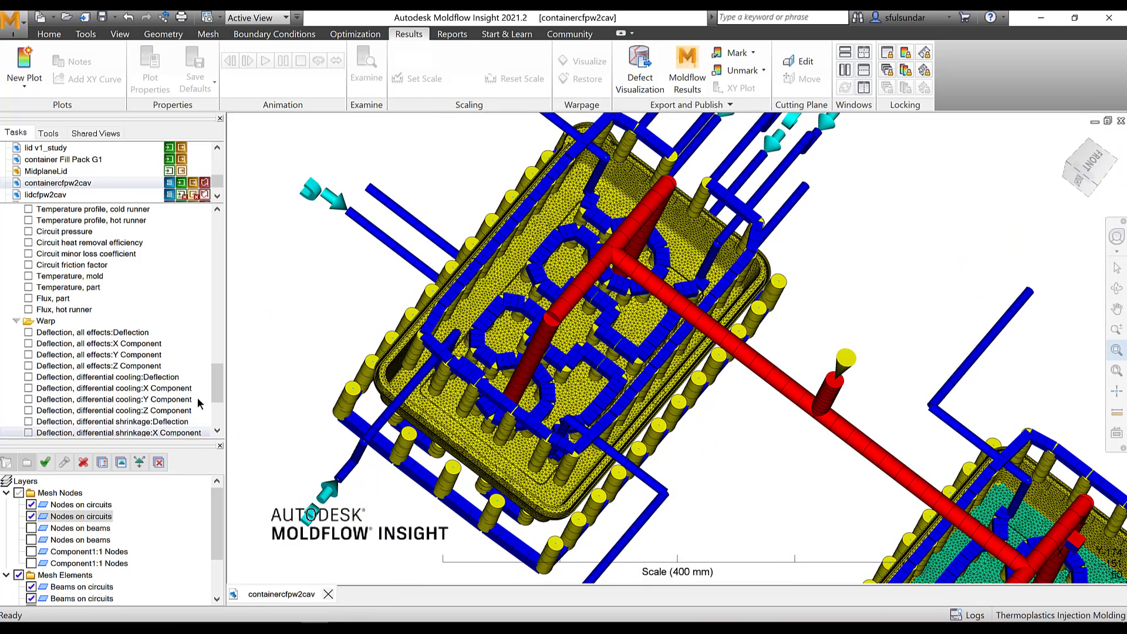
pyautogui.moveTo(219, 382); pyautogui.dragTo(220, 403)
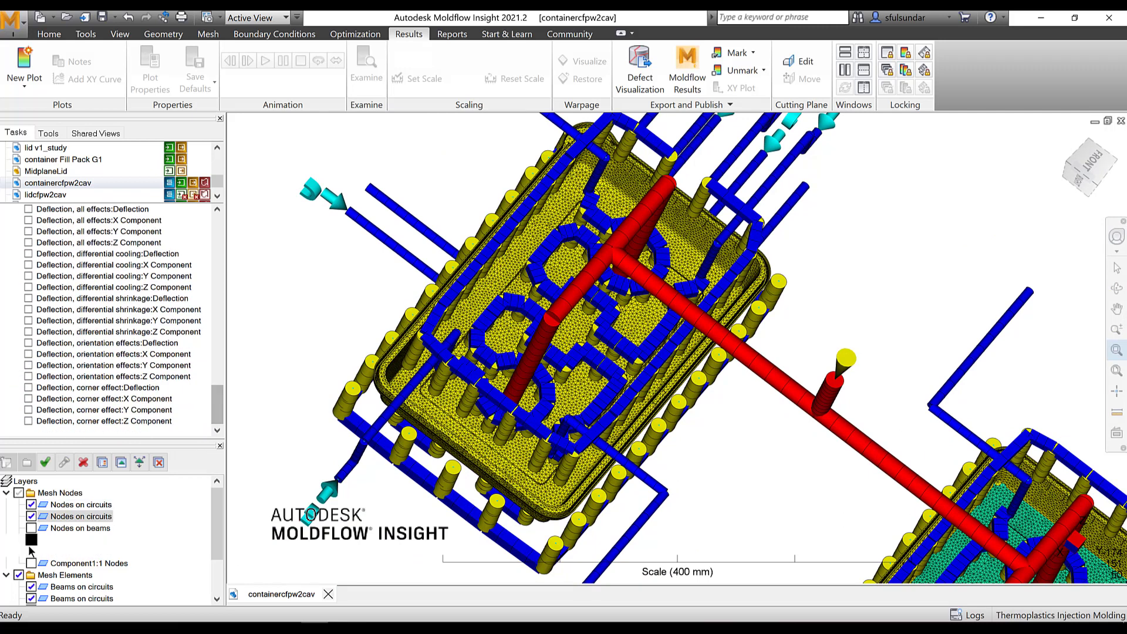
# - Hide both Nodes on circuits layers, both Beams on circuits layers and the Feed System Beam layer, leaving only the cavities shown
pyautogui.click(31, 504)
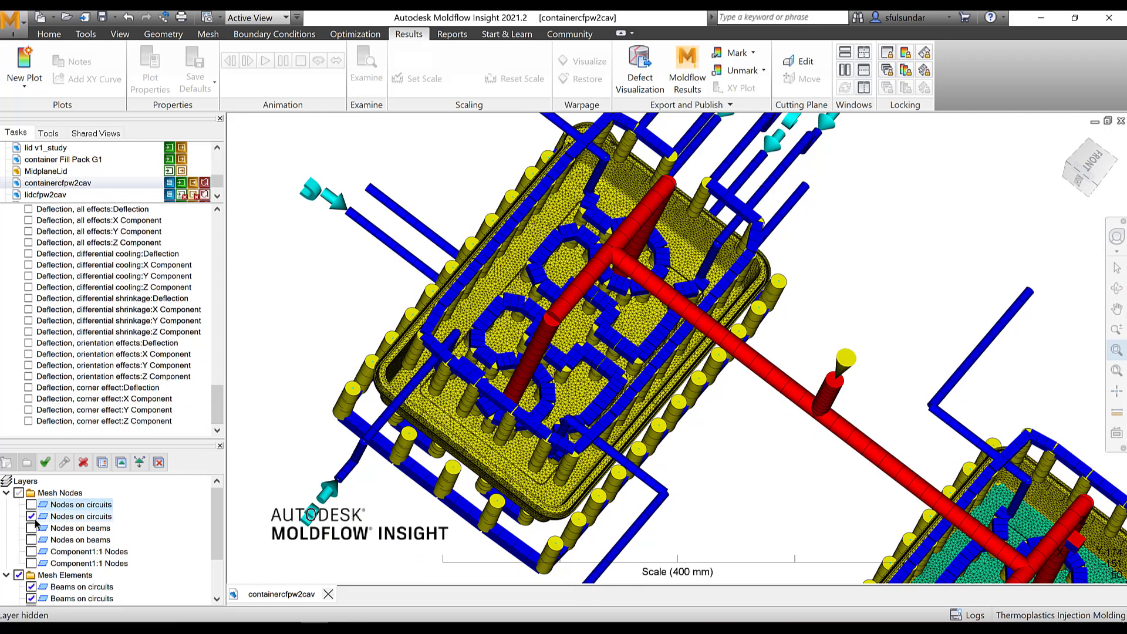
pyautogui.click(31, 516)
pyautogui.scroll(-2, 35, 523)
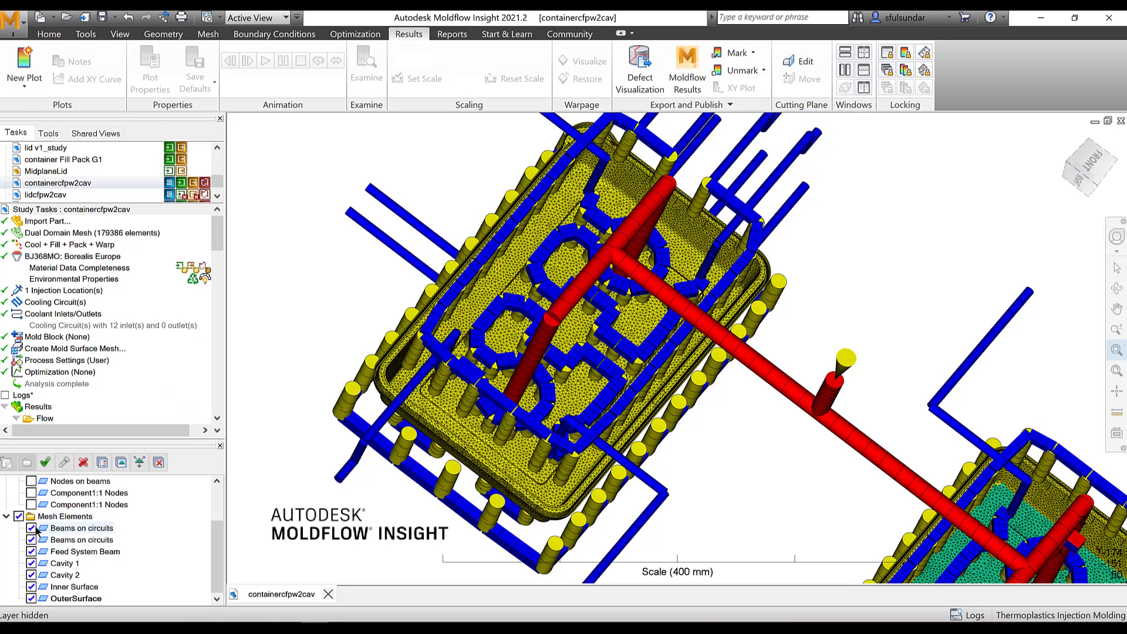
pyautogui.click(31, 528)
pyautogui.click(32, 539)
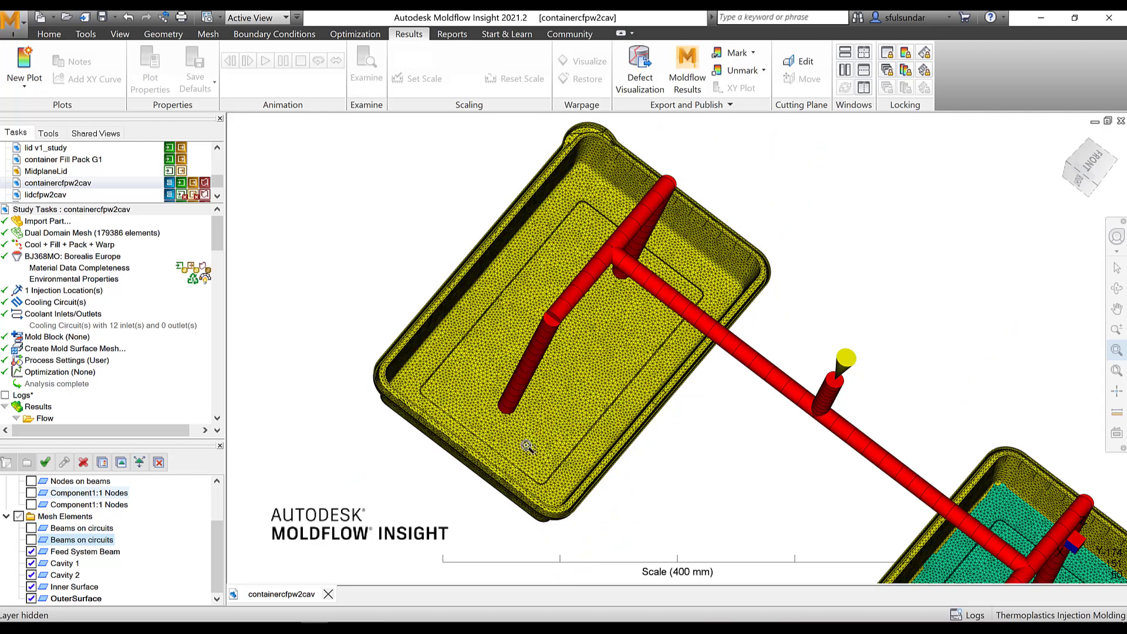
pyautogui.click(32, 551)
# - Display the Cool result Average temperature, part on the two containers
pyautogui.moveTo(215, 251); pyautogui.dragTo(215, 341)
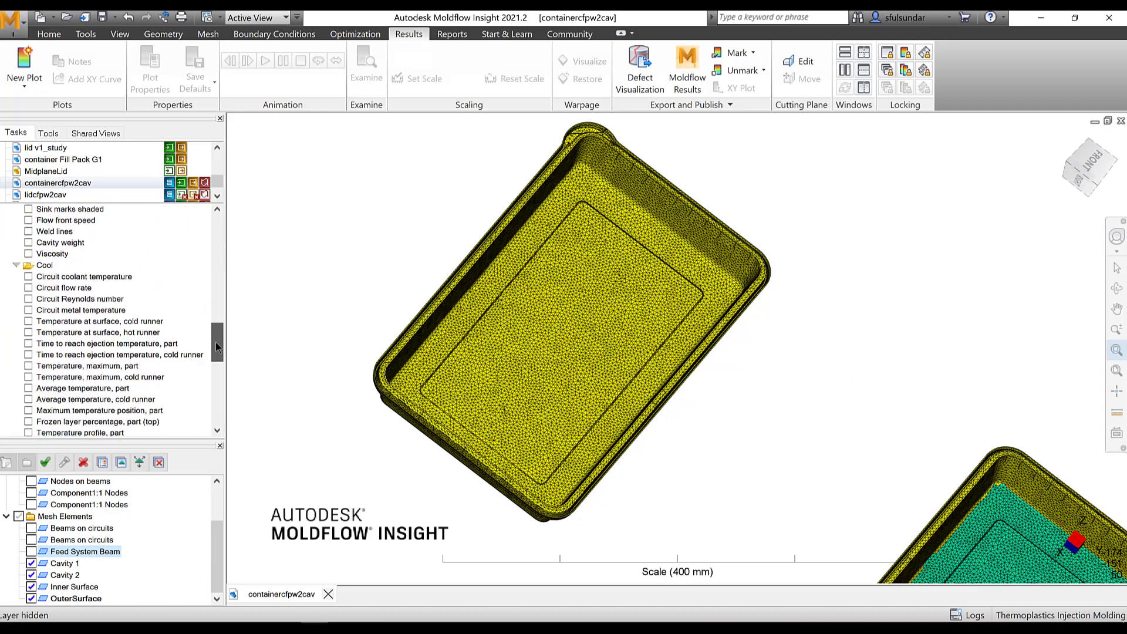
pyautogui.click(28, 387)
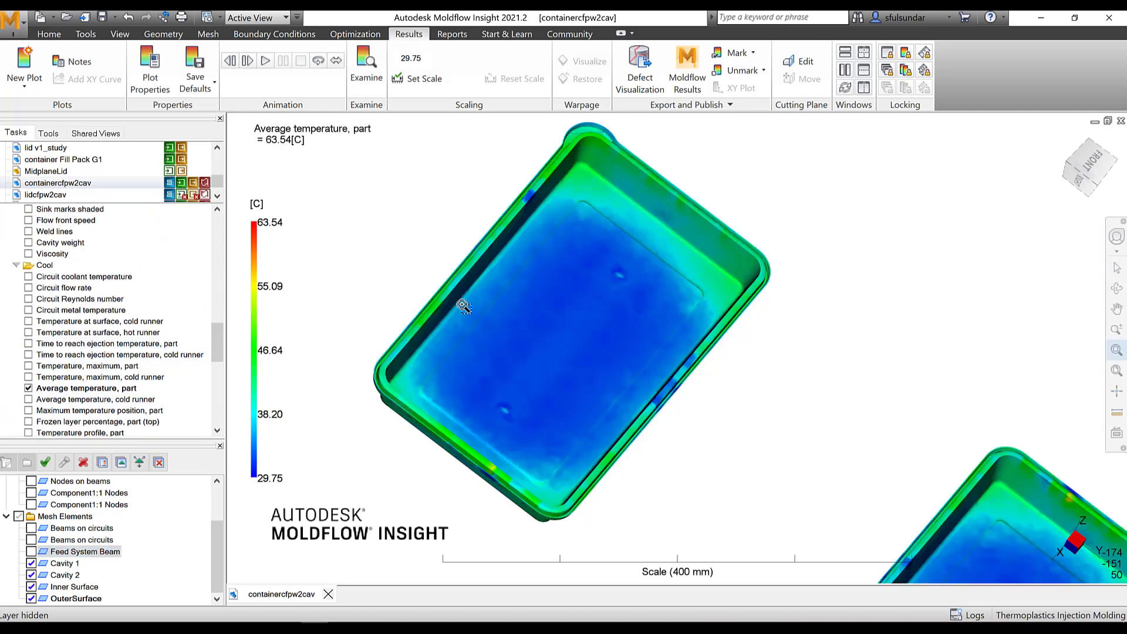
pyautogui.moveTo(533, 385); pyautogui.dragTo(547, 354, button='middle')
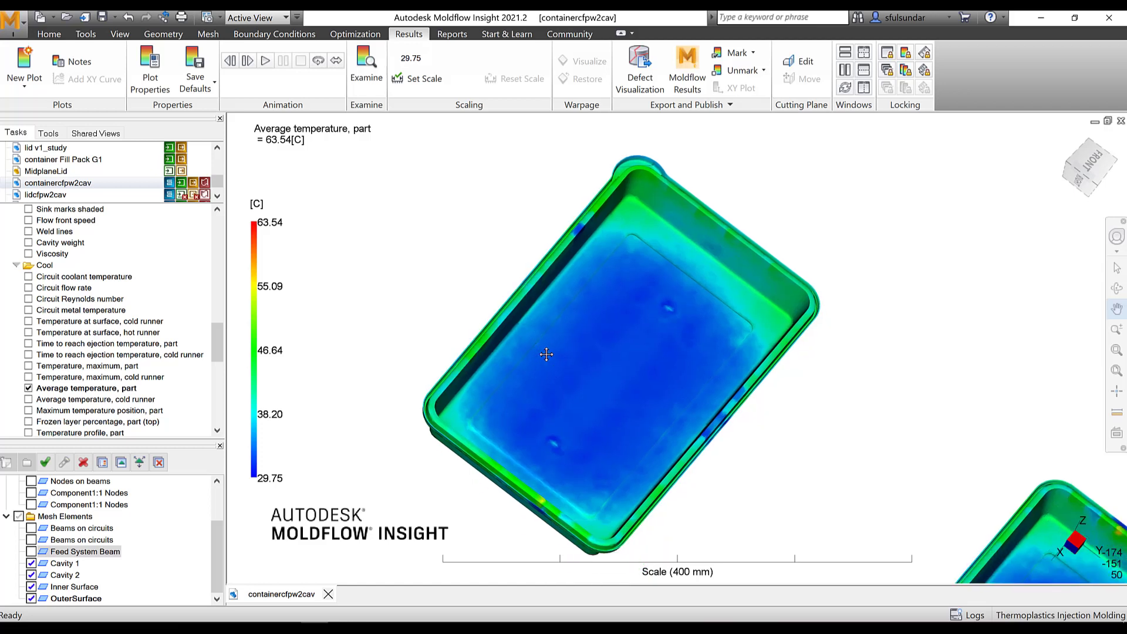
pyautogui.press('F6')
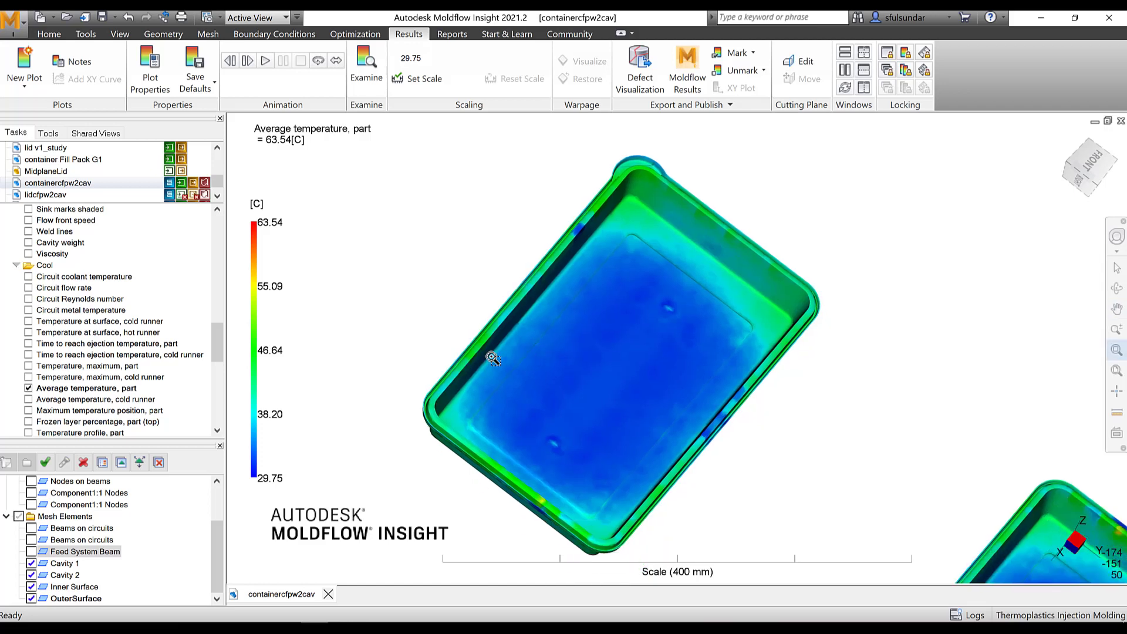
# - Examine the average part temperature at the corners, along the edges and in the middle of the container's floor
pyautogui.rightClick(490, 226)
pyautogui.click(518, 245)
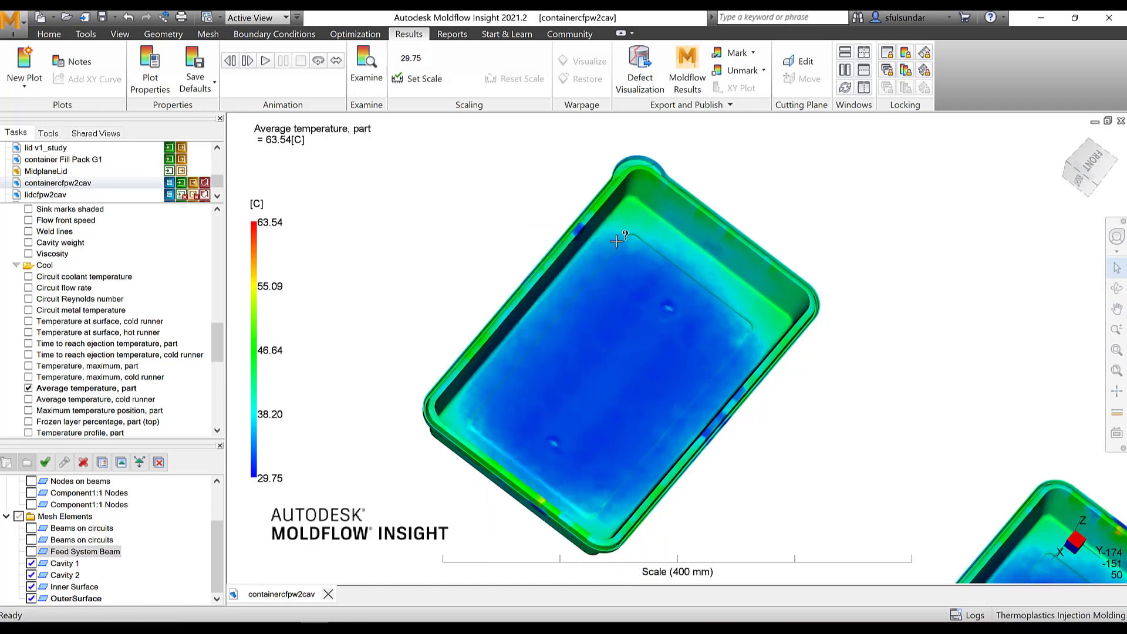
pyautogui.click(645, 220)
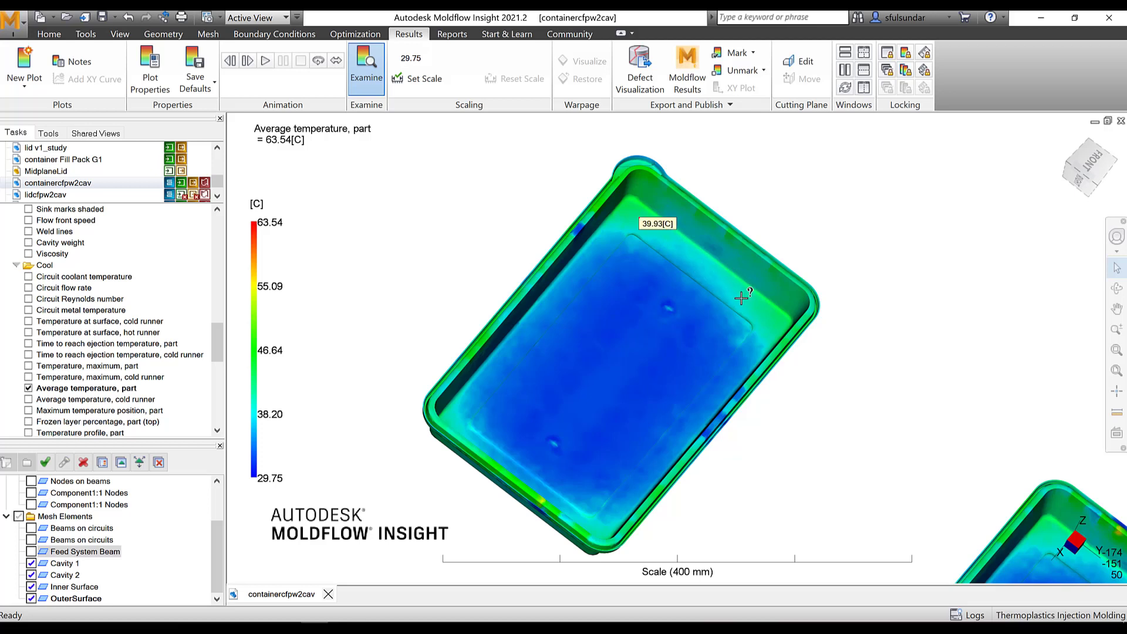
pyautogui.click(771, 319)
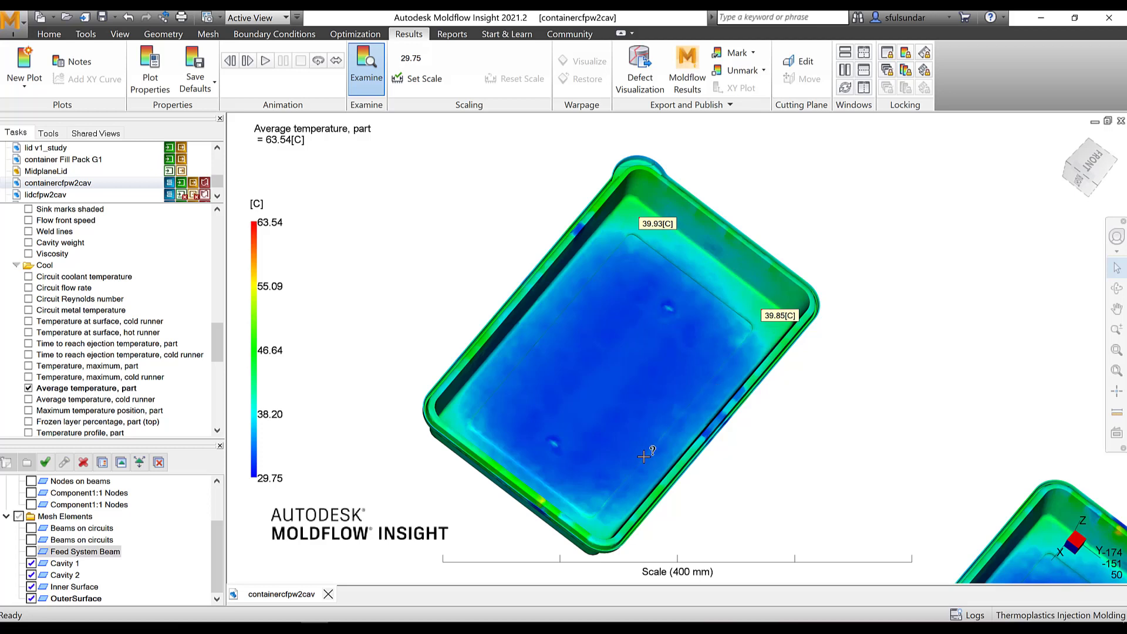
pyautogui.click(606, 521)
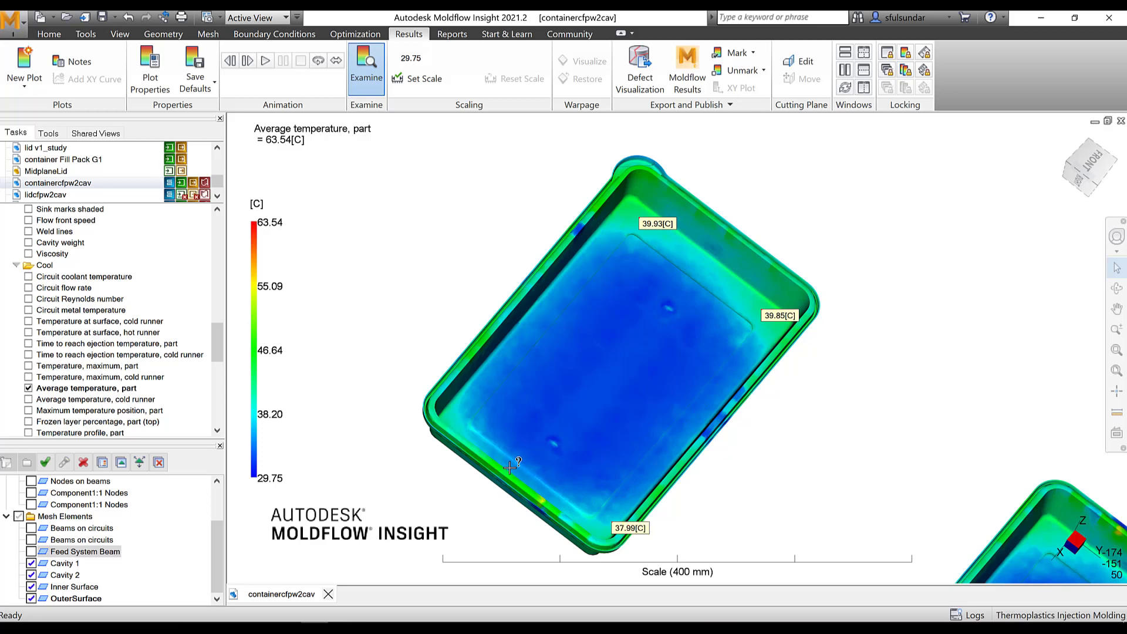
pyautogui.click(467, 413)
pyautogui.click(509, 349)
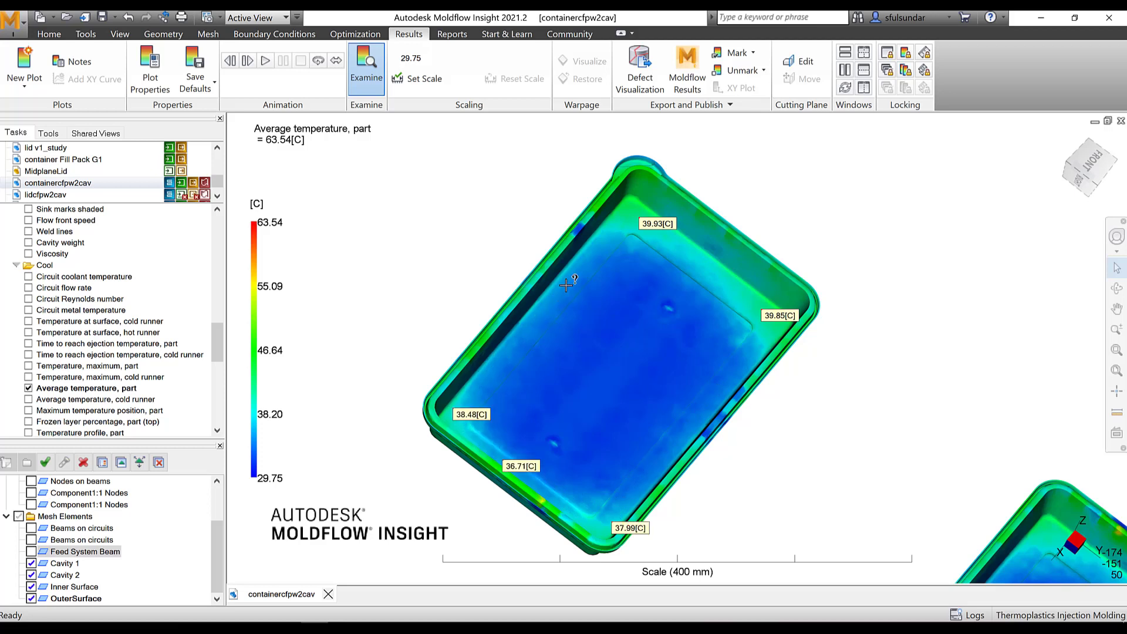
pyautogui.click(579, 271)
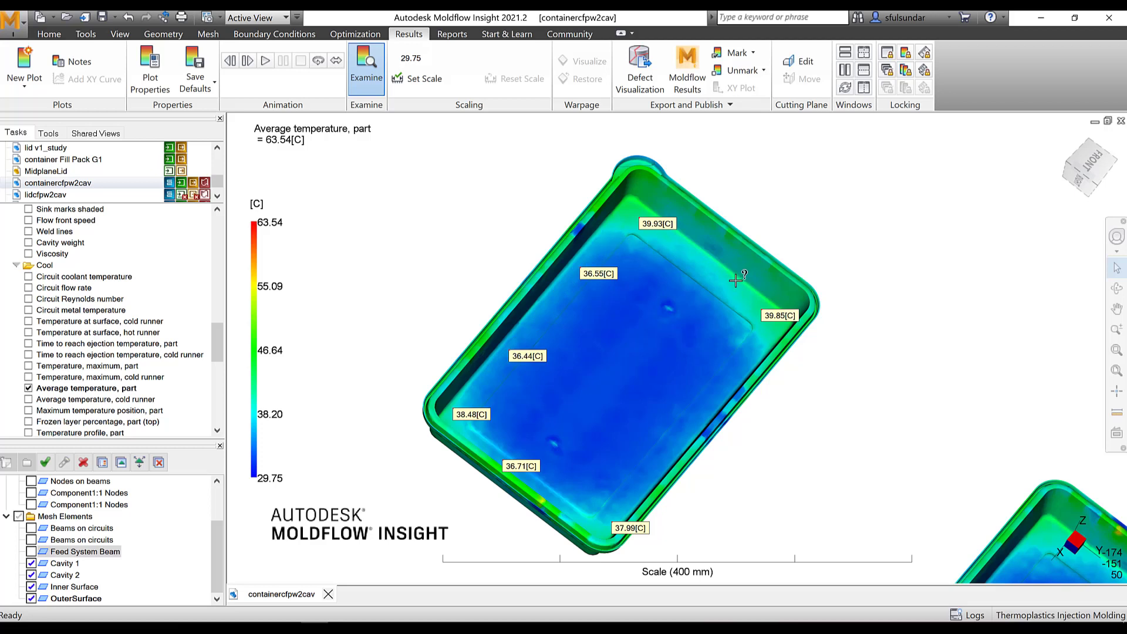
pyautogui.click(663, 458)
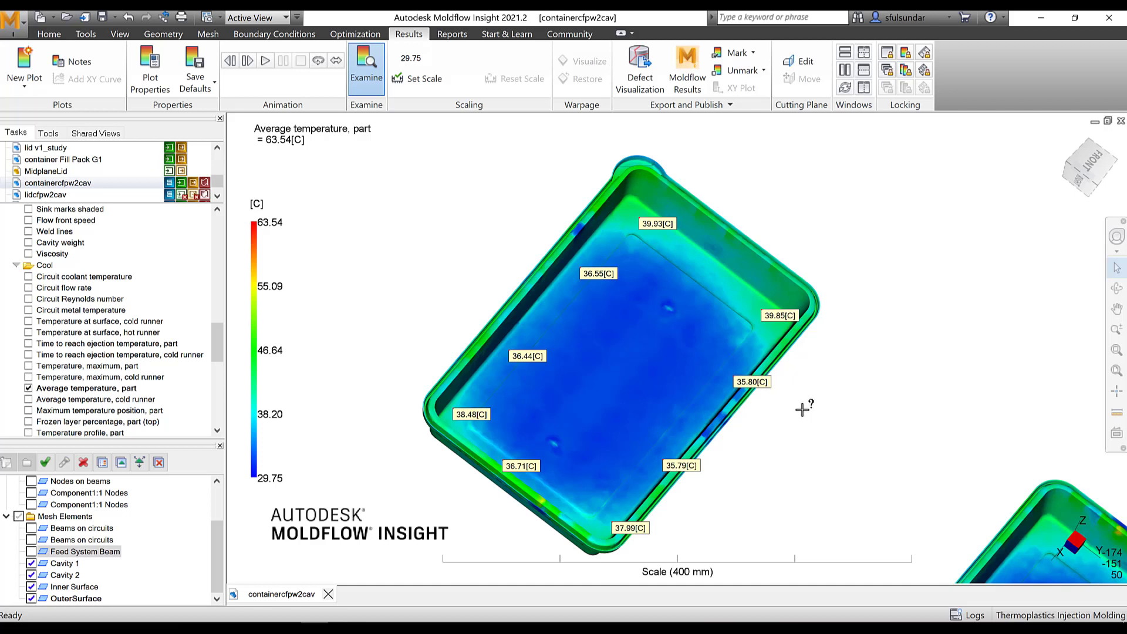
pyautogui.click(726, 277)
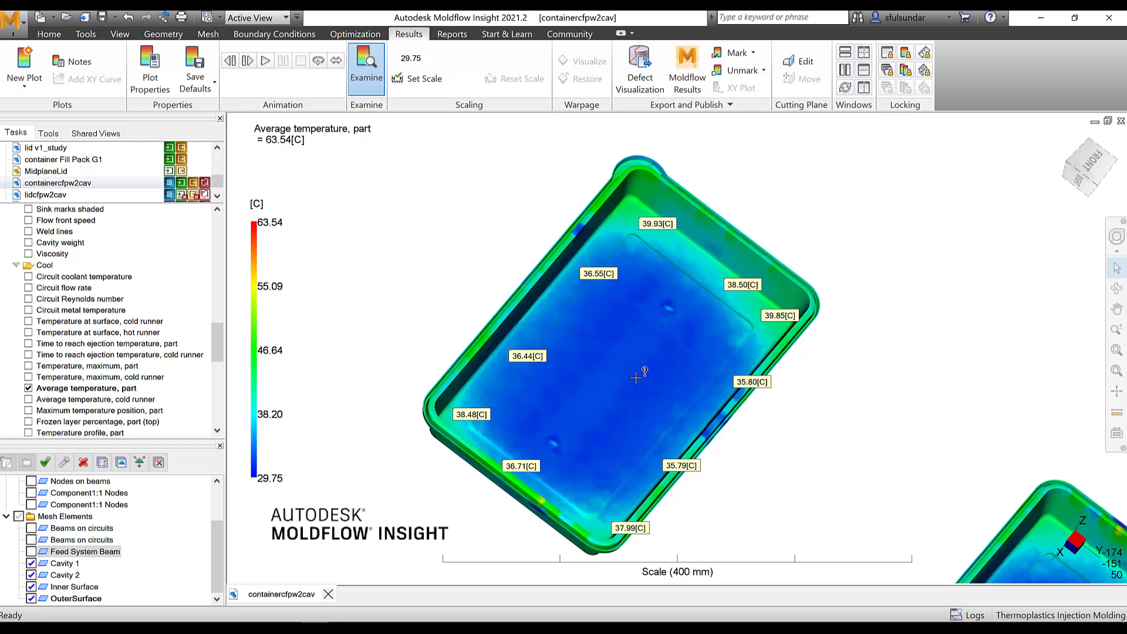
pyautogui.click(605, 427)
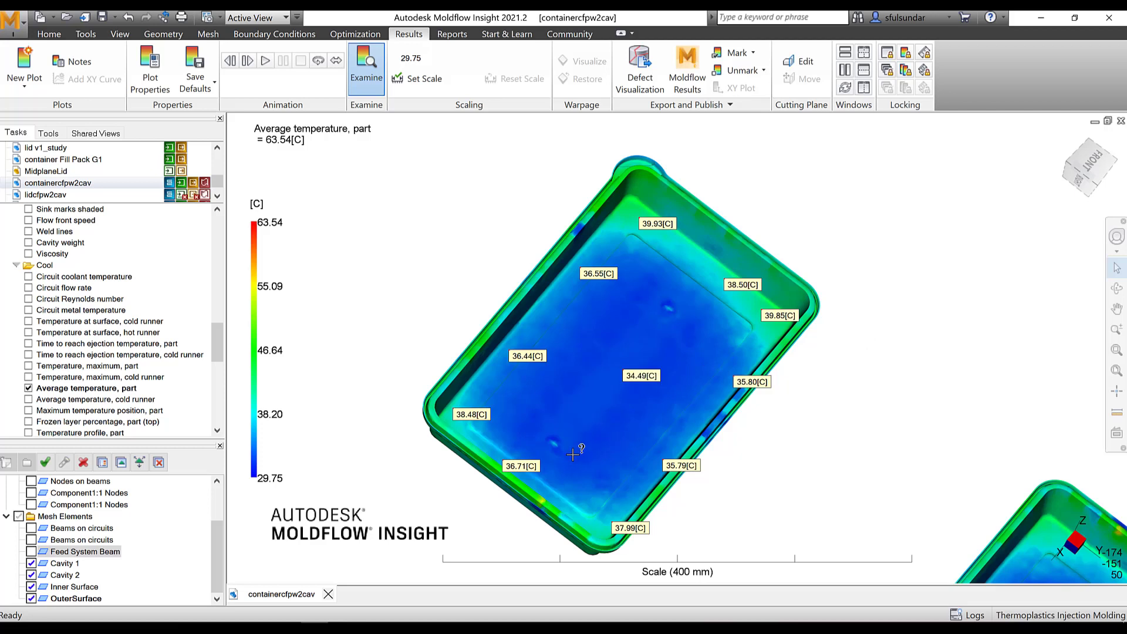
# - Examine the average part temperature at the four corners and in the middle of the container floor's reverse side
pyautogui.moveTo(576, 450); pyautogui.dragTo(652, 385, button='middle')
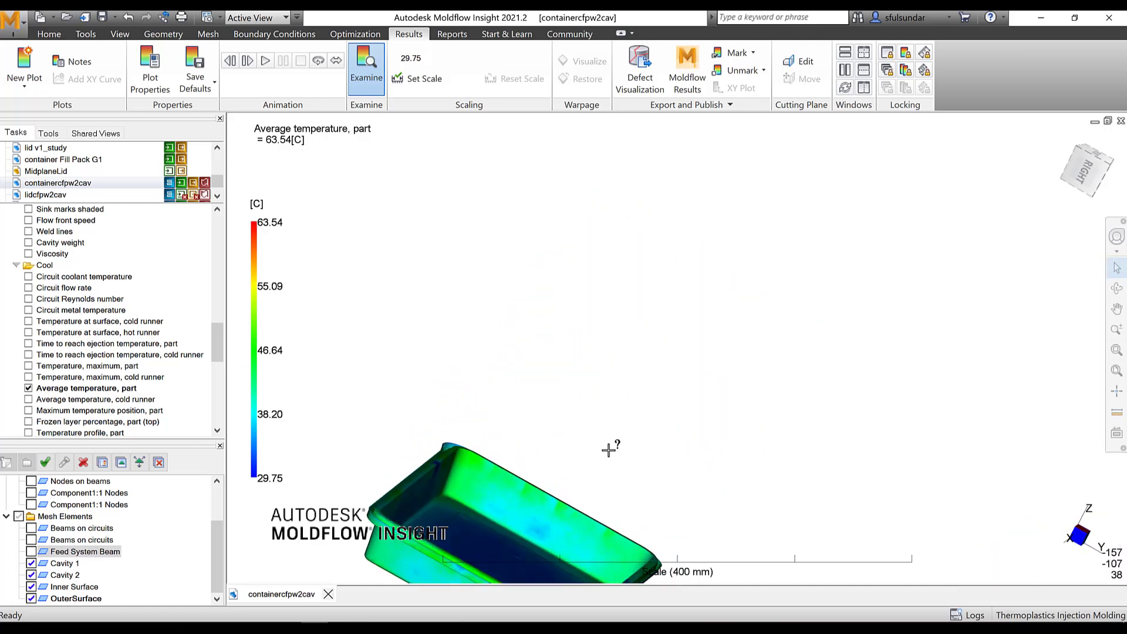
pyautogui.keyDown('ctrl'); pyautogui.moveTo(611, 448); pyautogui.dragTo(655, 356, button='middle'); pyautogui.keyUp('ctrl')
pyautogui.moveTo(721, 265); pyautogui.dragTo(667, 275, button='middle')
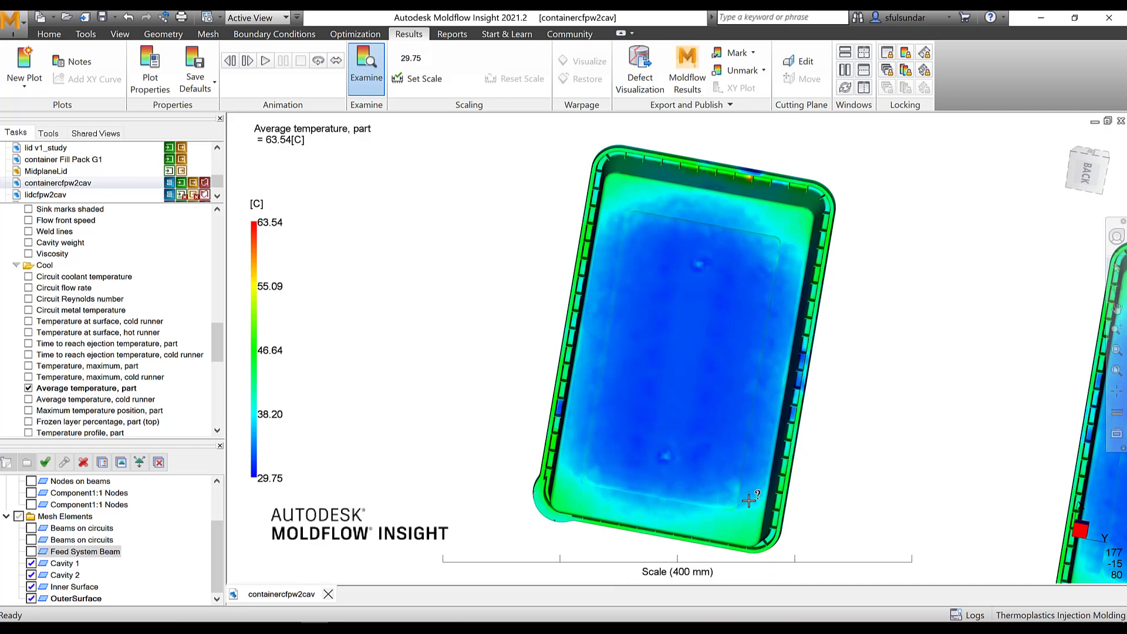
pyautogui.keyDown('ctrl'); pyautogui.click(734, 521); pyautogui.keyUp('ctrl')
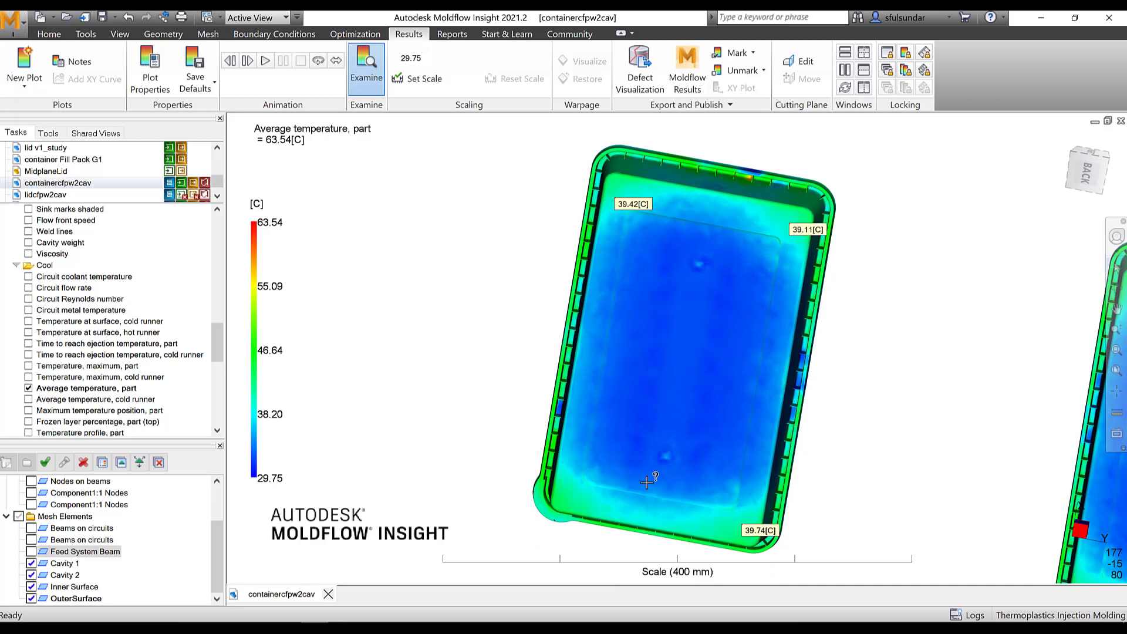
pyautogui.keyDown('ctrl'); pyautogui.click(577, 496); pyautogui.keyUp('ctrl')
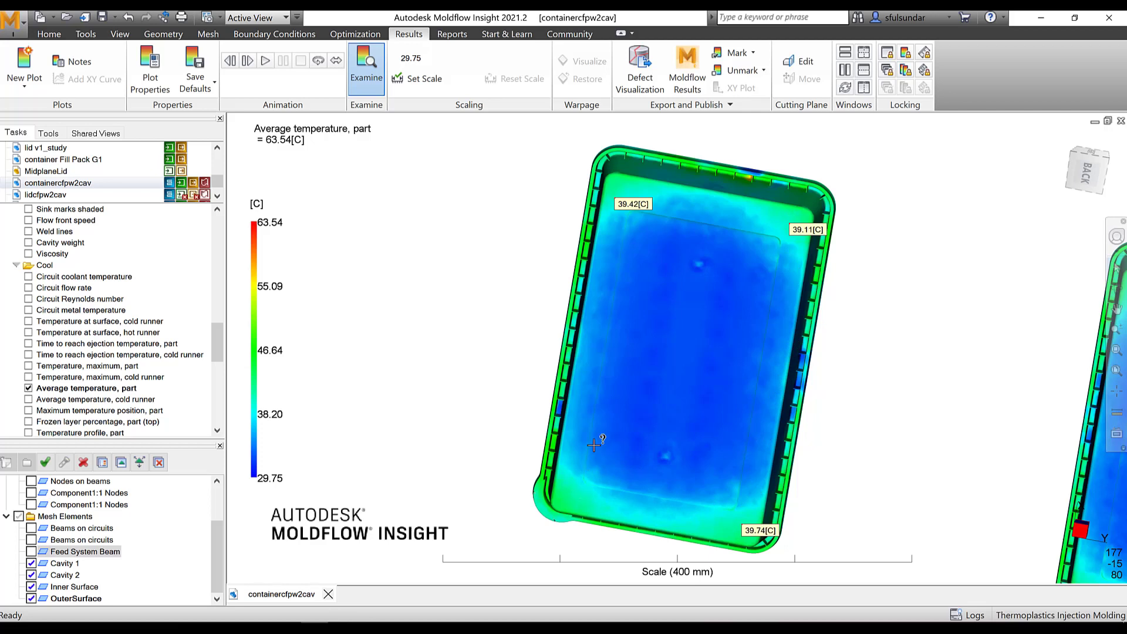
pyautogui.keyDown('ctrl'); pyautogui.click(654, 307); pyautogui.keyUp('ctrl')
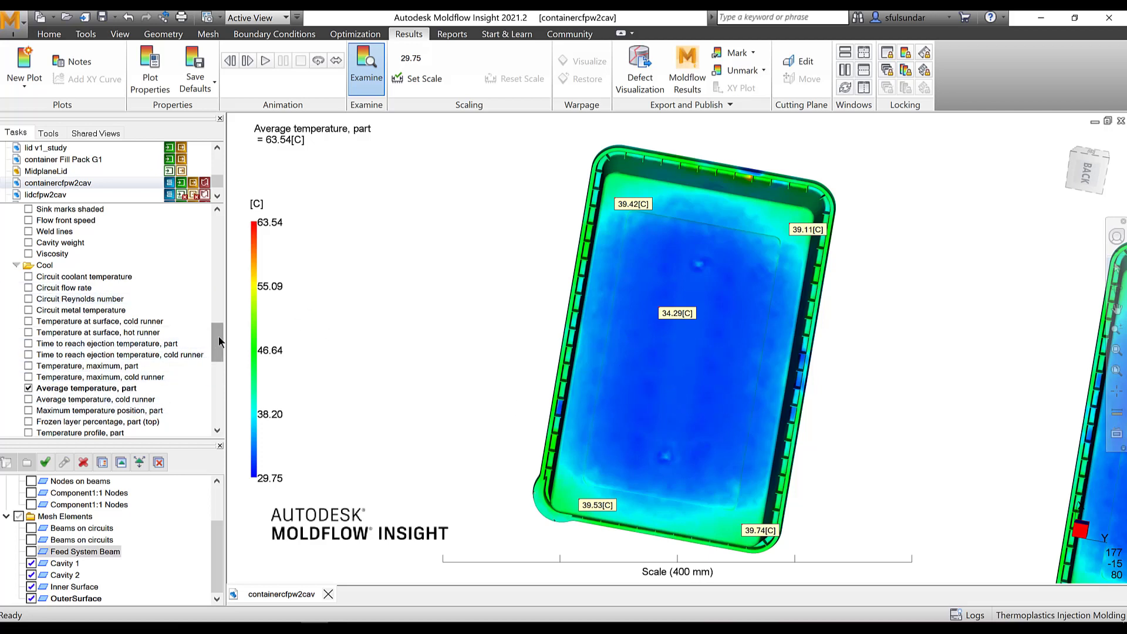
# - Check the ejection temperature in the recommended processing data of the BJ368MO material's details
pyautogui.moveTo(218, 336); pyautogui.dragTo(323, 208)
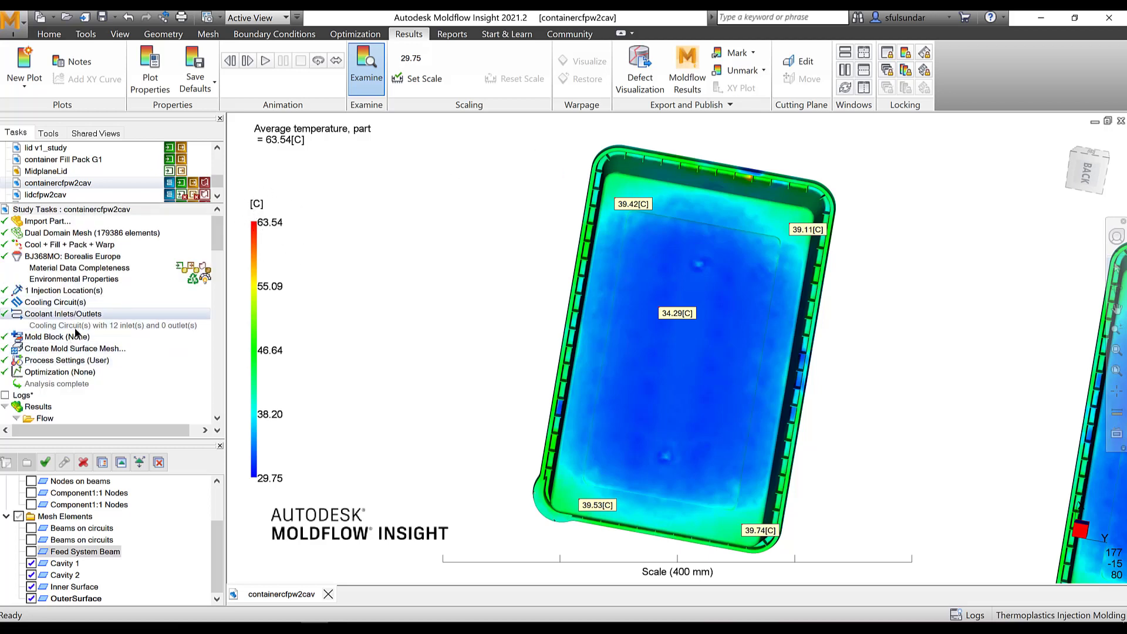
pyautogui.rightClick(95, 258)
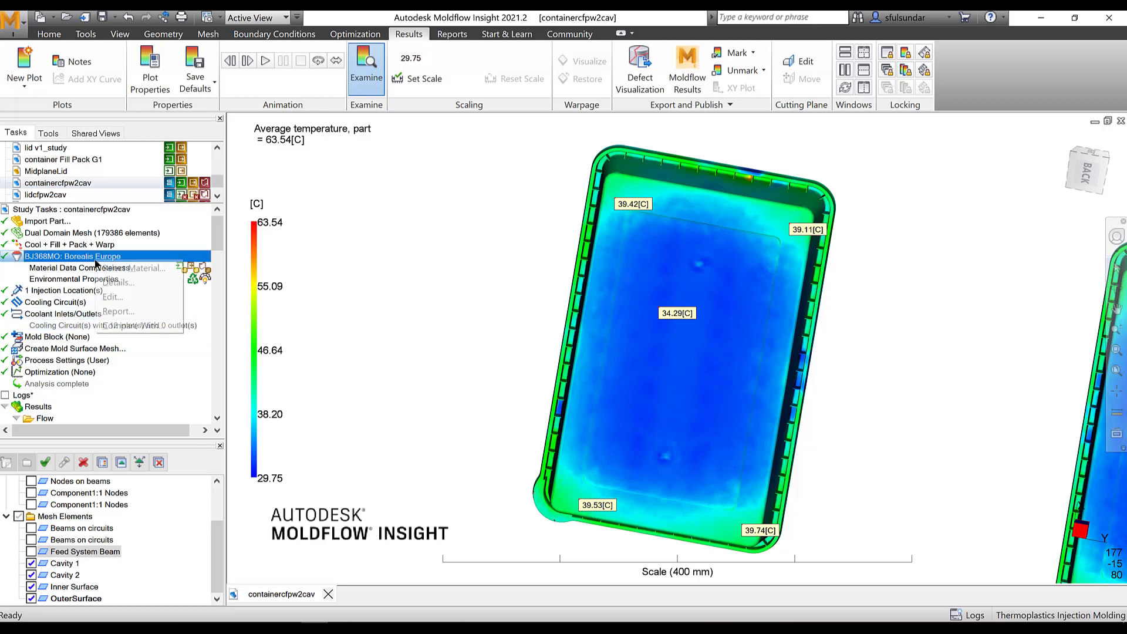
pyautogui.click(116, 284)
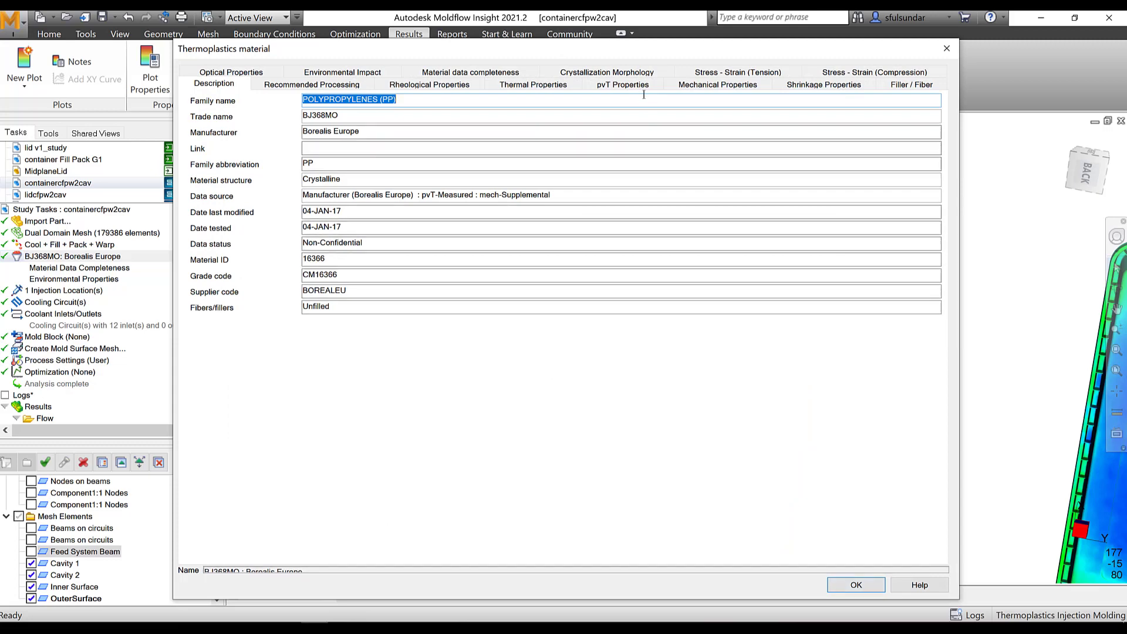
pyautogui.moveTo(639, 49); pyautogui.dragTo(706, 147)
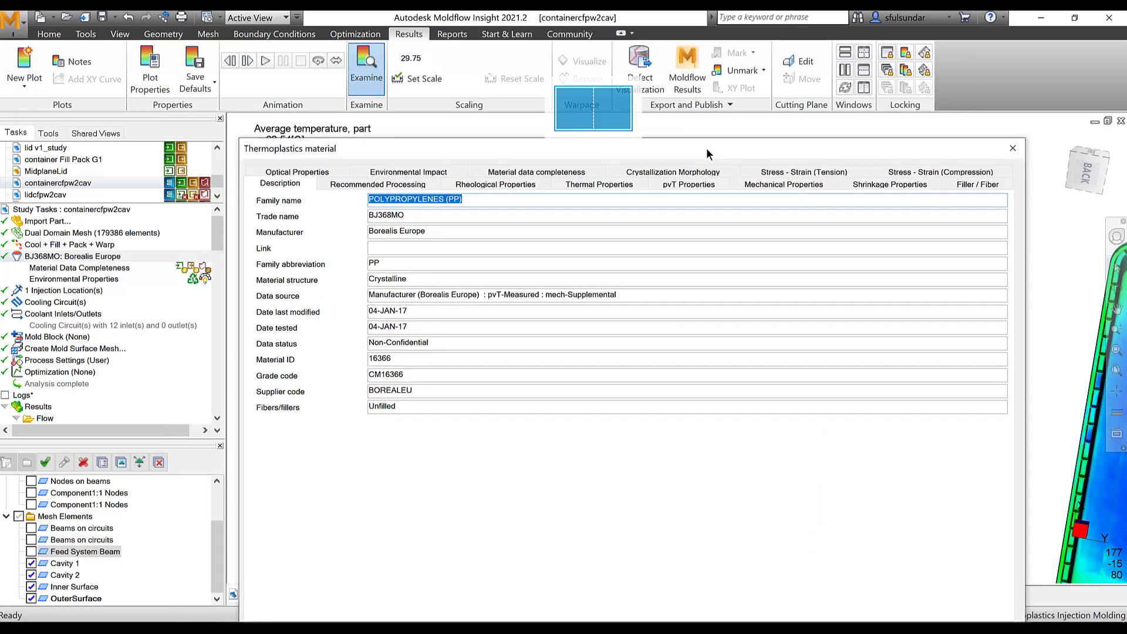
pyautogui.click(377, 183)
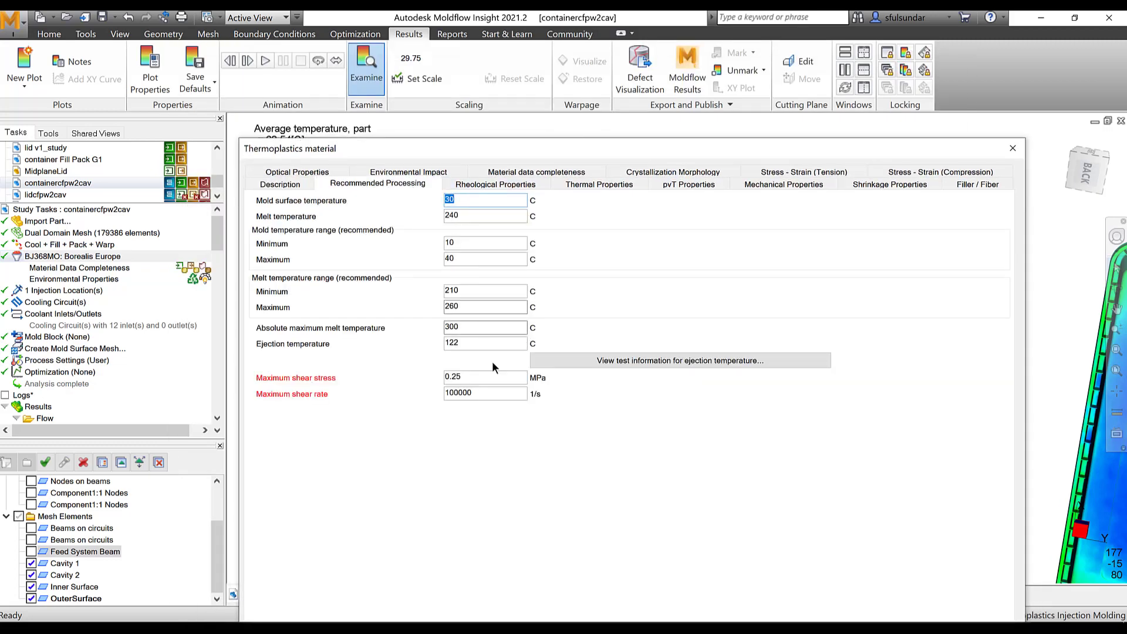
pyautogui.doubleClick(466, 344)
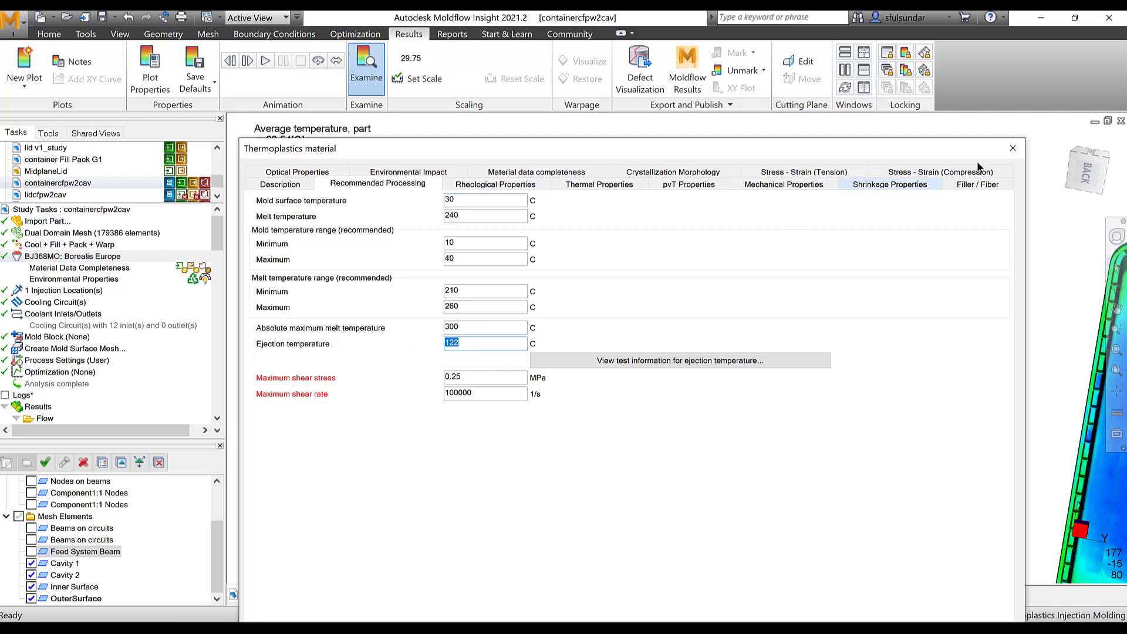
# - Close the material details and check the injection + packing + cooling time in the study's process settings
pyautogui.click(1012, 148)
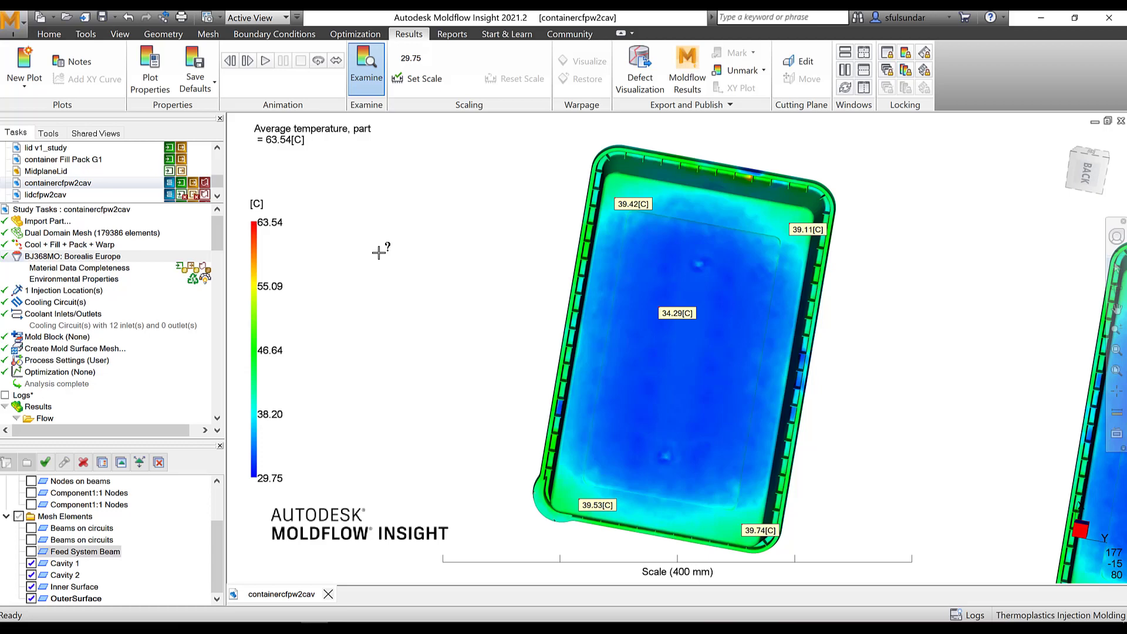
pyautogui.doubleClick(95, 360)
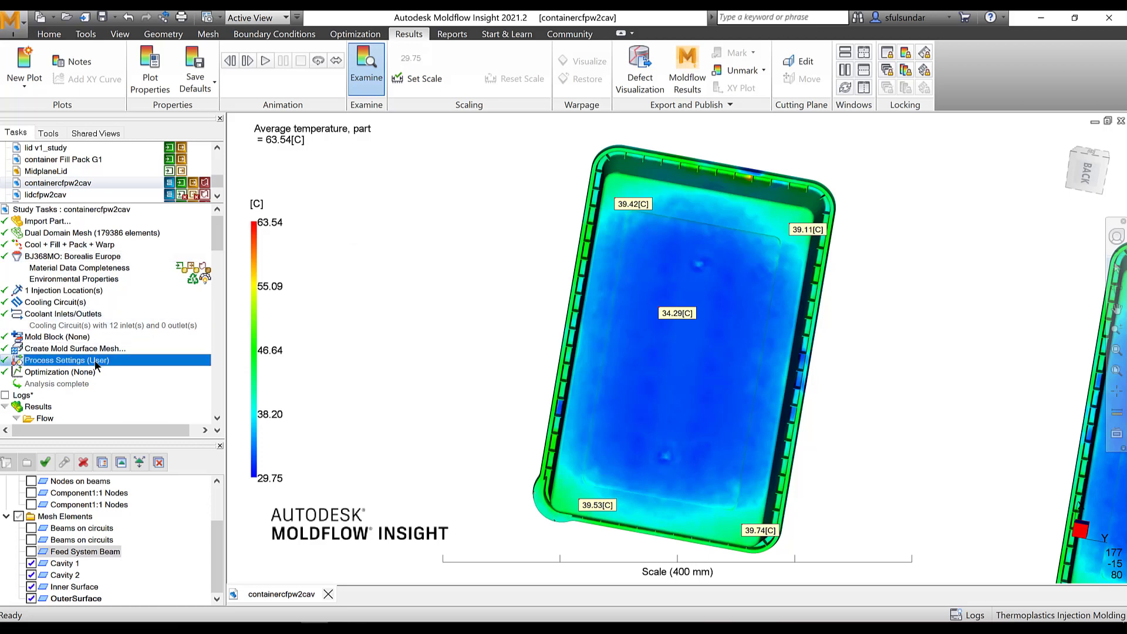
pyautogui.doubleClick(652, 285)
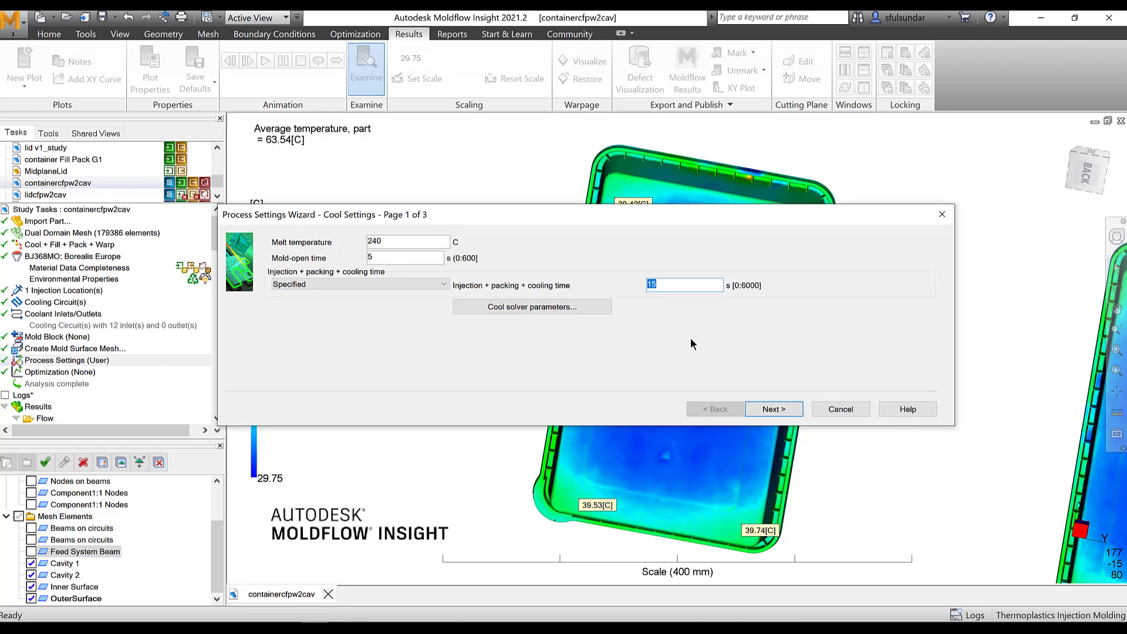
pyautogui.click(858, 409)
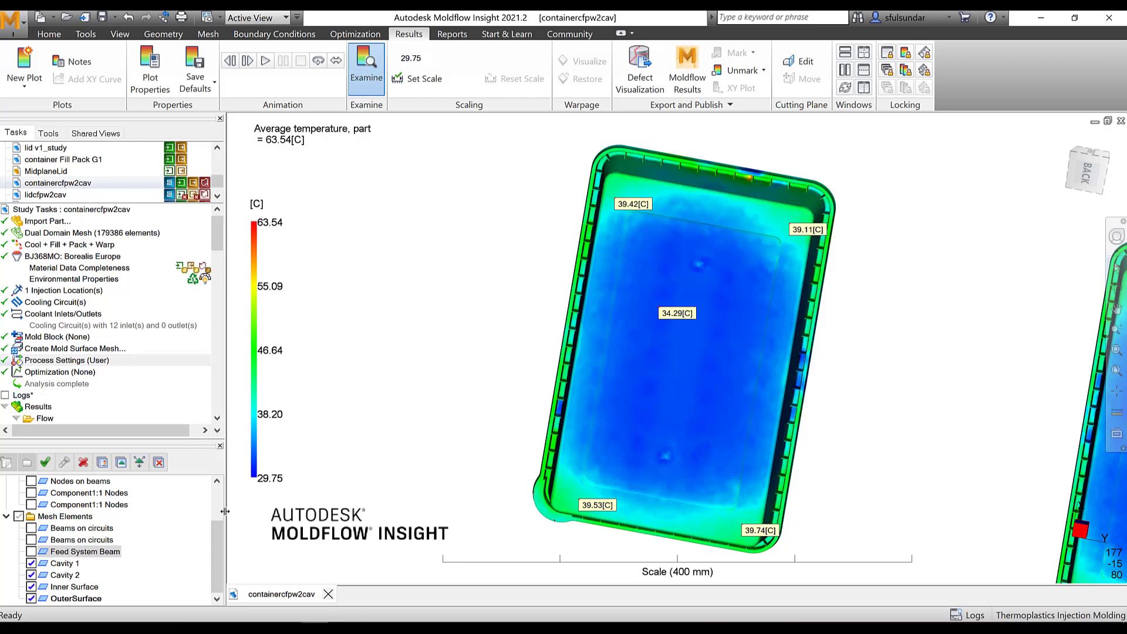
# - Display the Cool result Temperature, maximum, part and scale its plot to all frames
pyautogui.moveTo(219, 231); pyautogui.dragTo(217, 348)
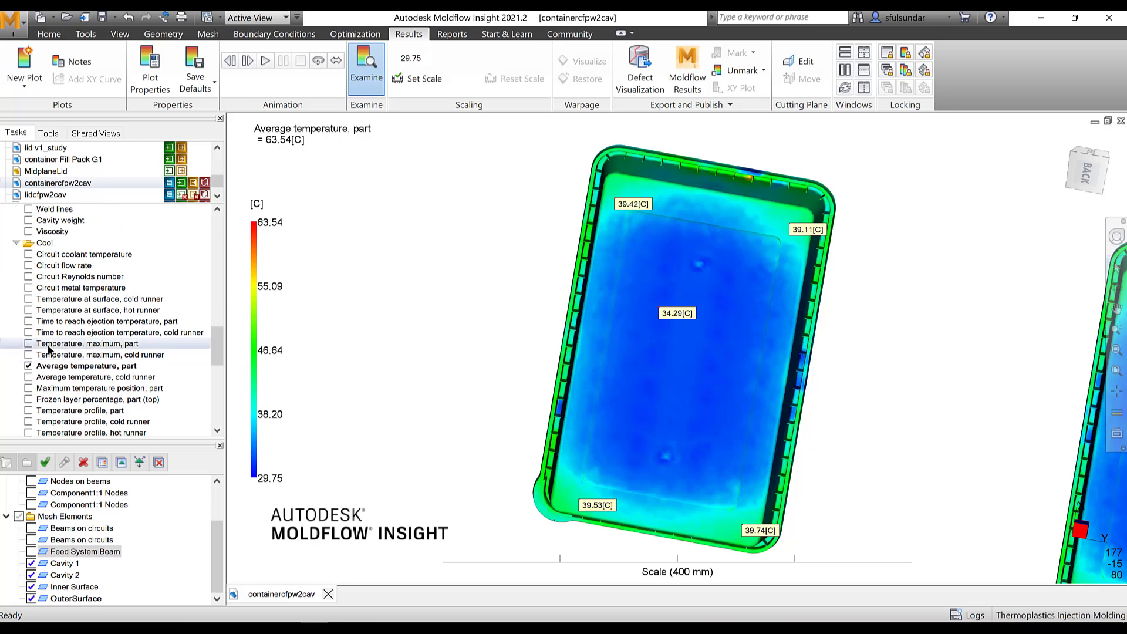
pyautogui.click(29, 342)
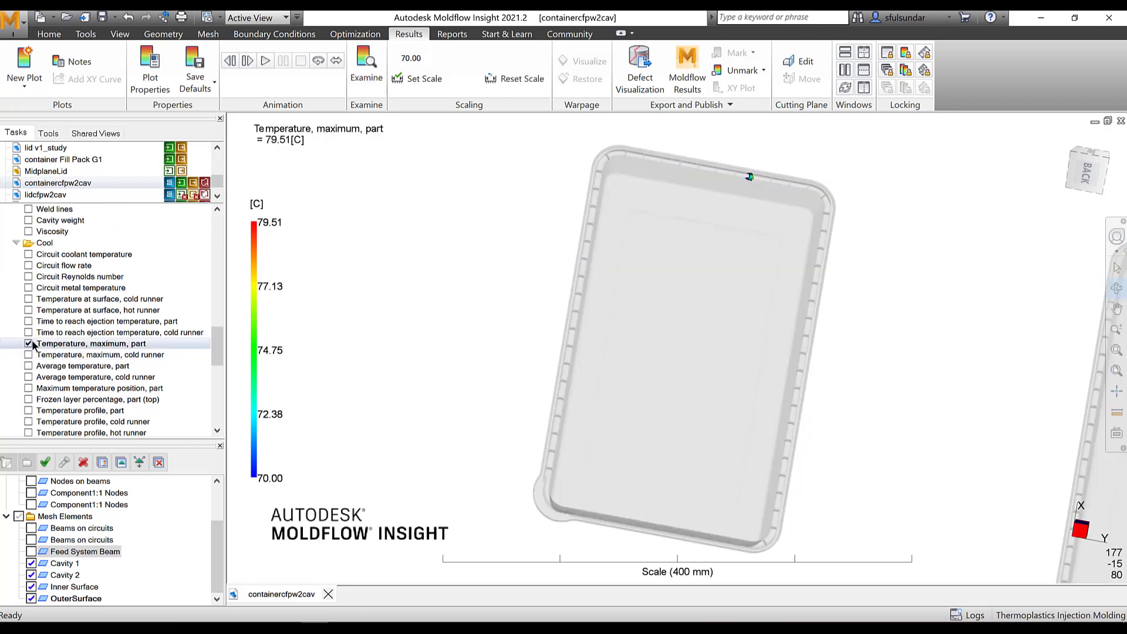
pyautogui.rightClick(140, 344)
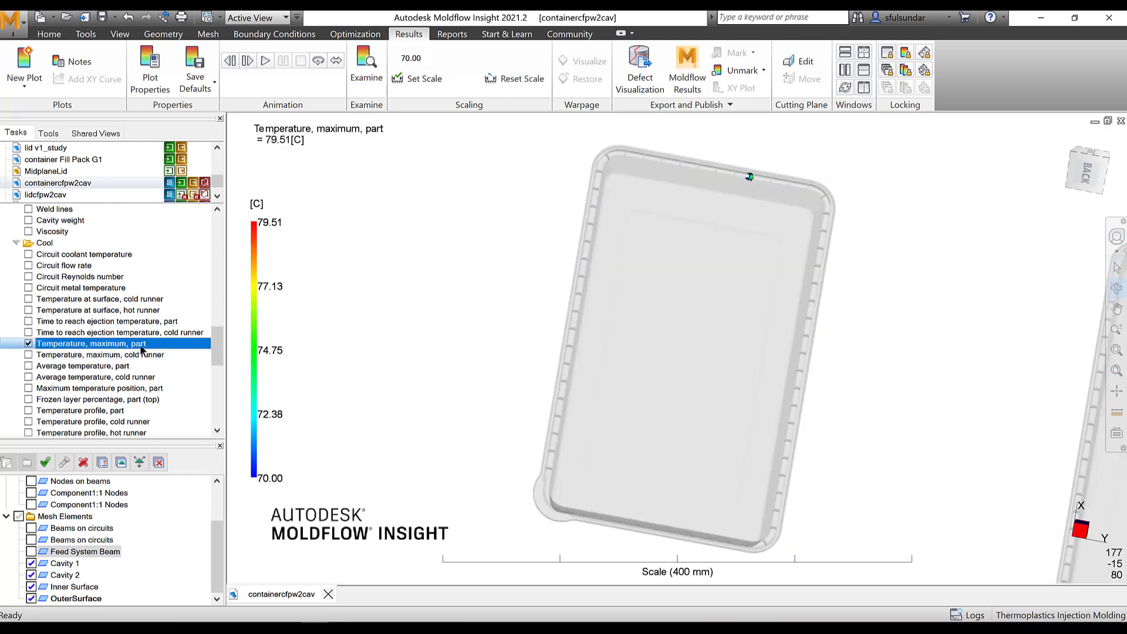
pyautogui.click(174, 405)
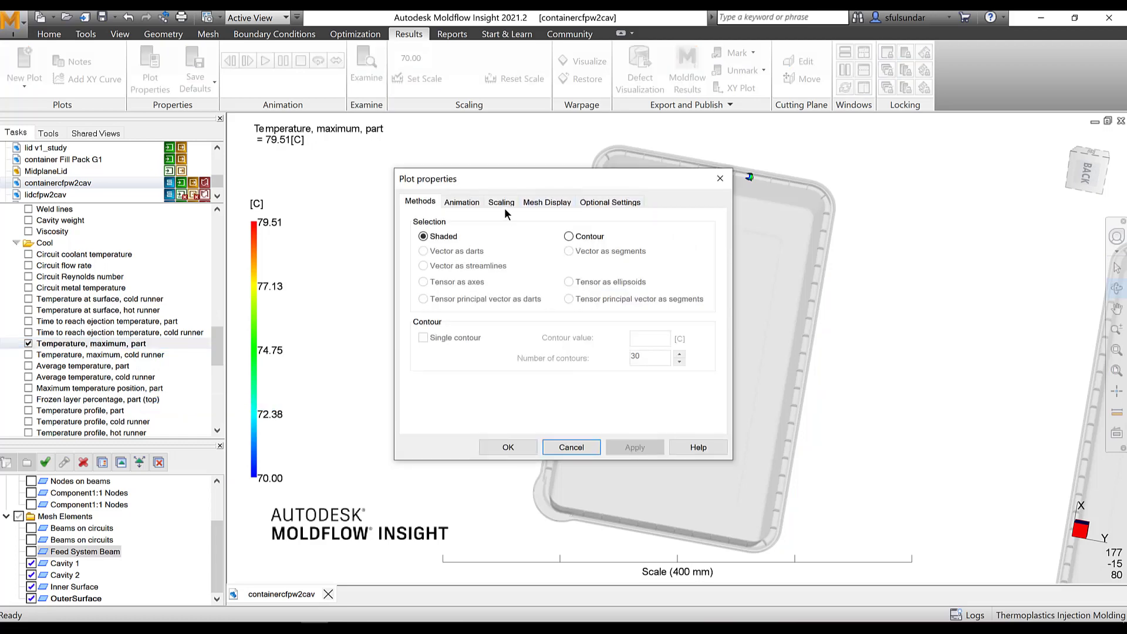
pyautogui.click(502, 202)
pyautogui.click(445, 231)
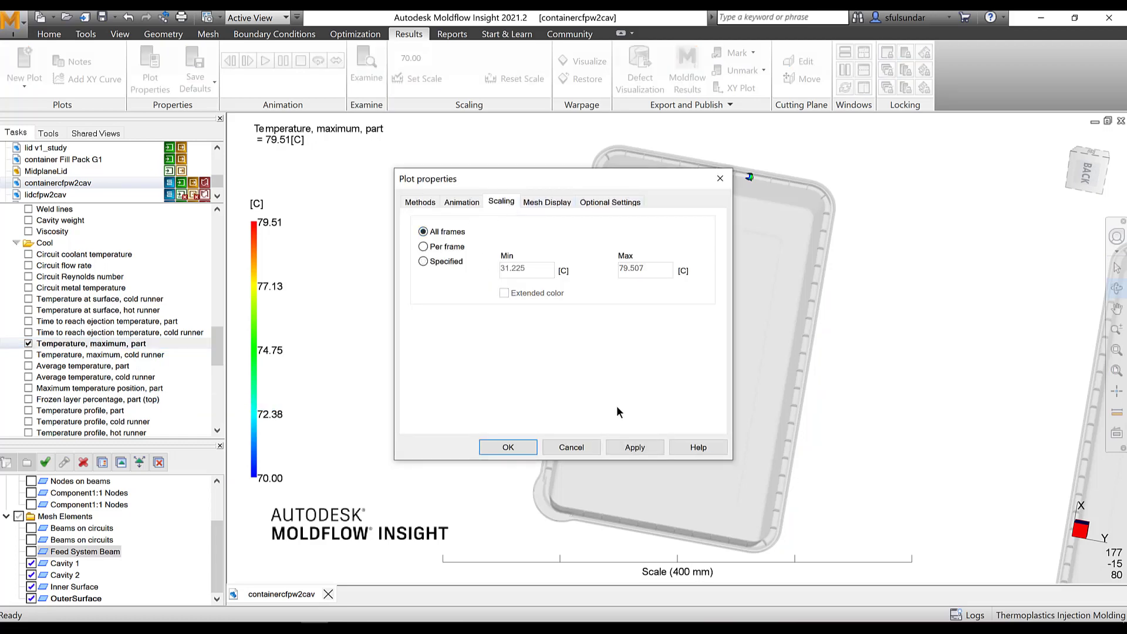
pyautogui.click(634, 448)
pyautogui.click(519, 446)
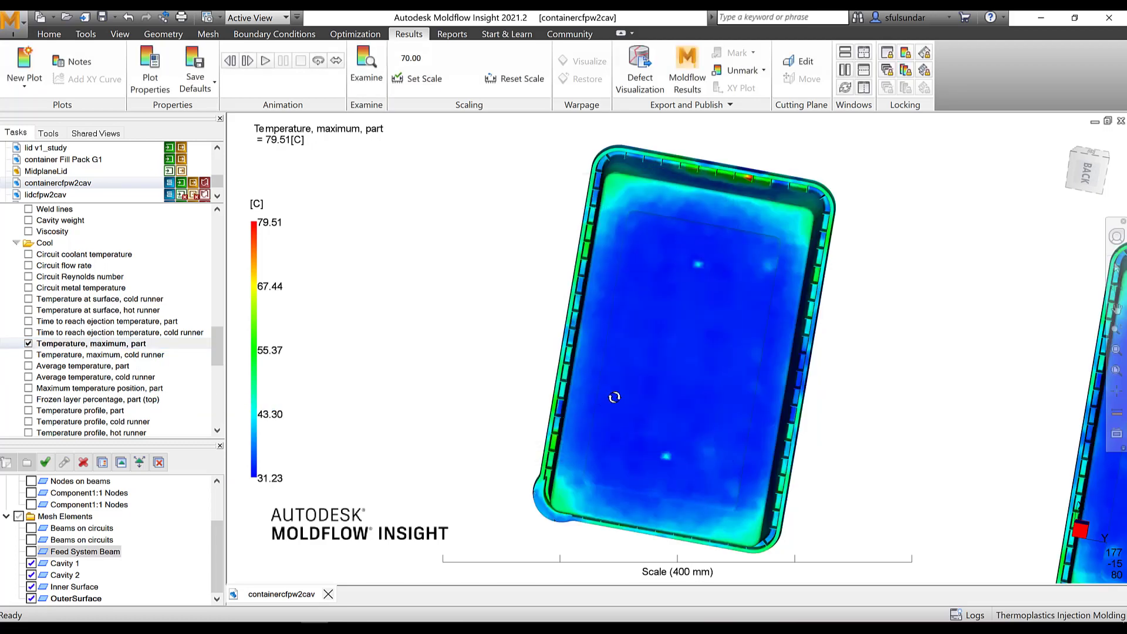
# - Examine the maximum part temperature at the hot spot on the container's short rim and across both containers
pyautogui.moveTo(663, 410); pyautogui.dragTo(675, 398)
pyautogui.scroll(3, 653, 405)
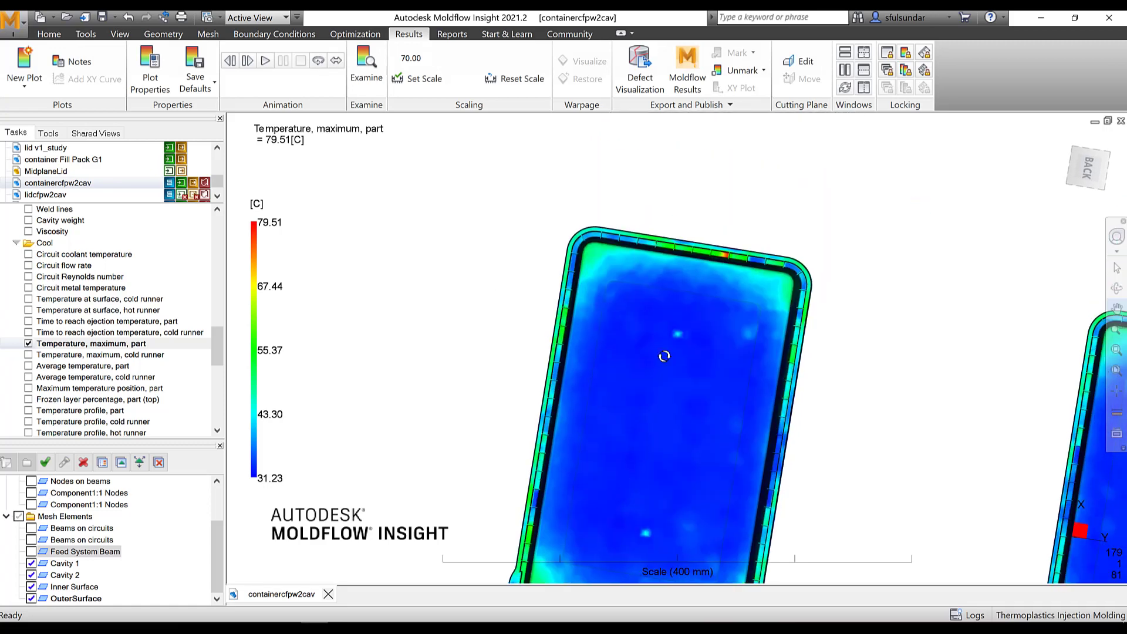
pyautogui.rightClick(723, 198)
pyautogui.click(751, 306)
pyautogui.moveTo(687, 220); pyautogui.dragTo(768, 301)
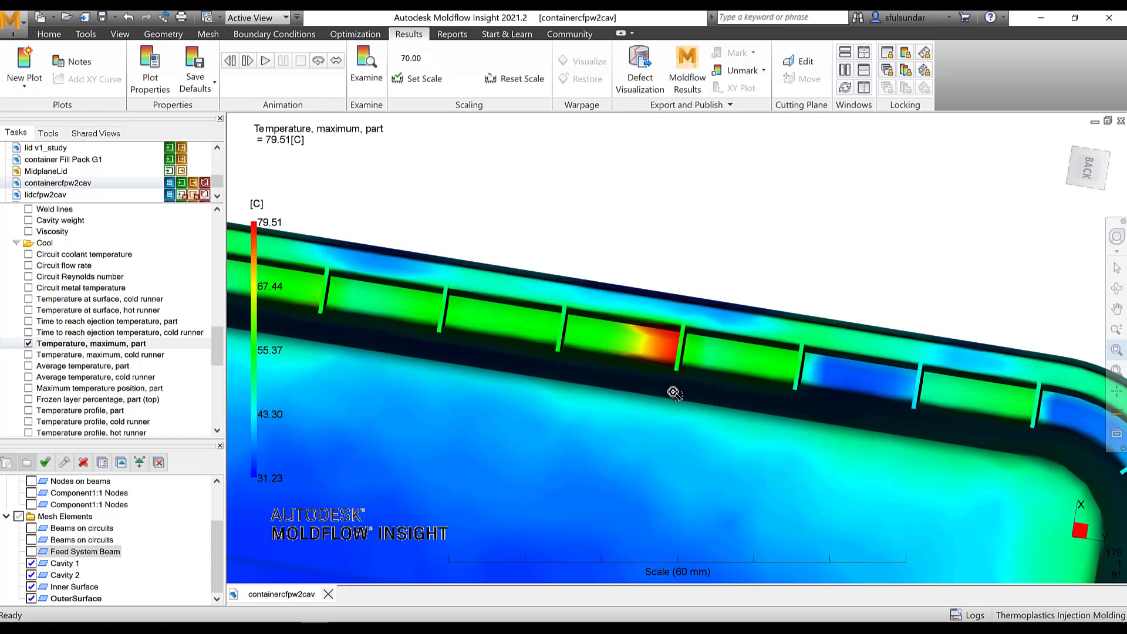
pyautogui.scroll(-3, 674, 390)
pyautogui.scroll(-3, 674, 393)
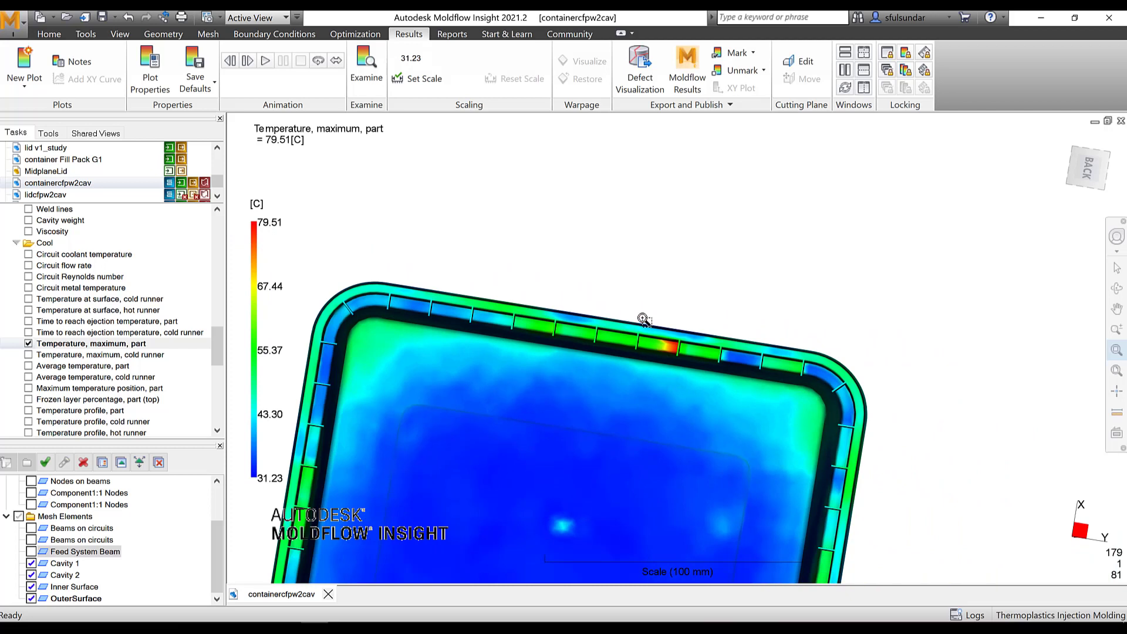
pyautogui.scroll(-2, 651, 364)
pyautogui.scroll(-1, 650, 364)
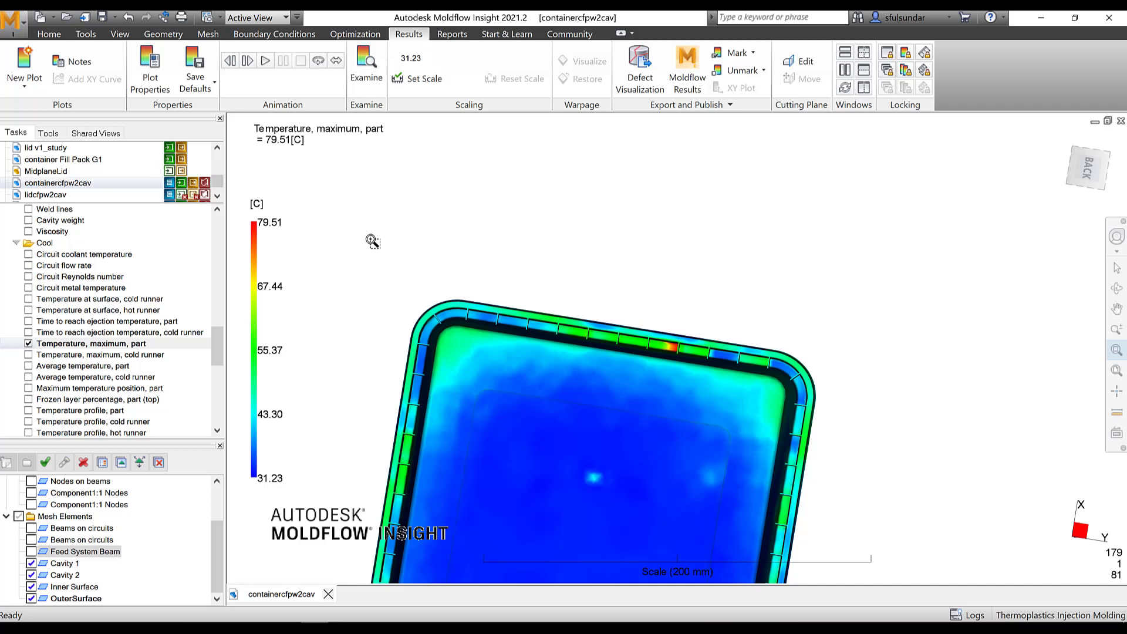
pyautogui.scroll(-3, 416, 277)
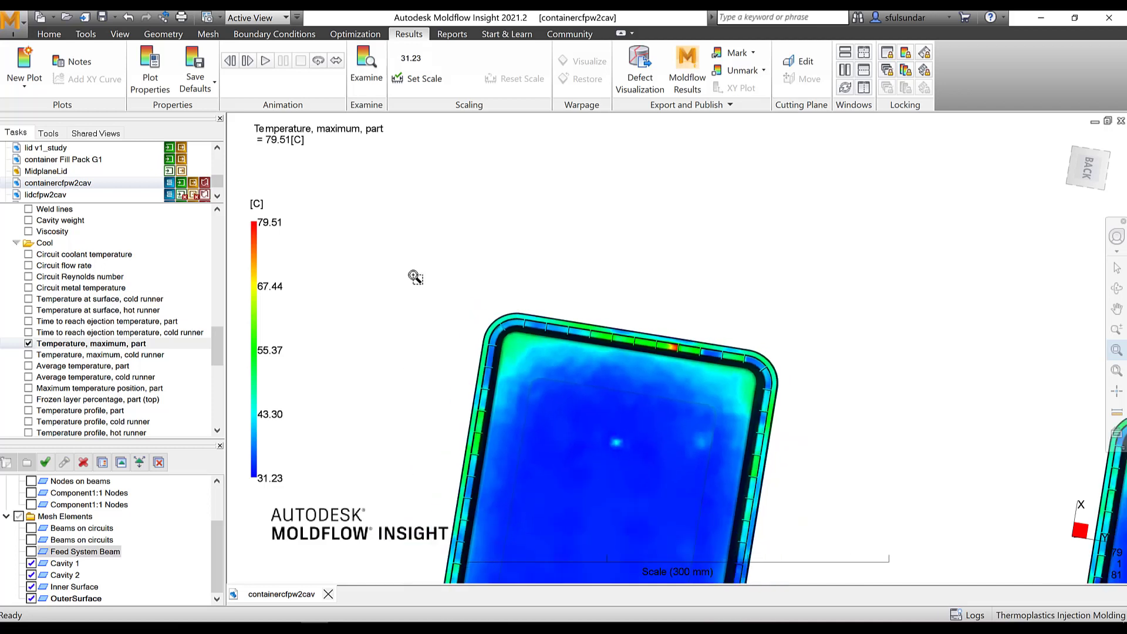
pyautogui.scroll(-6, 430, 279)
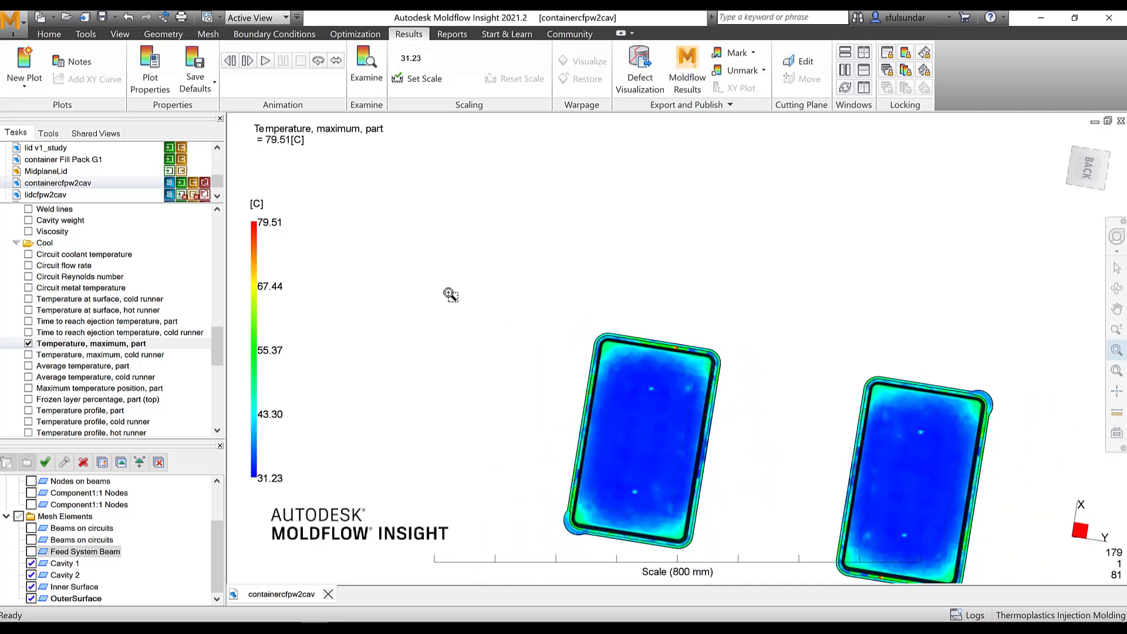
pyautogui.moveTo(877, 447); pyautogui.dragTo(753, 321, button='middle')
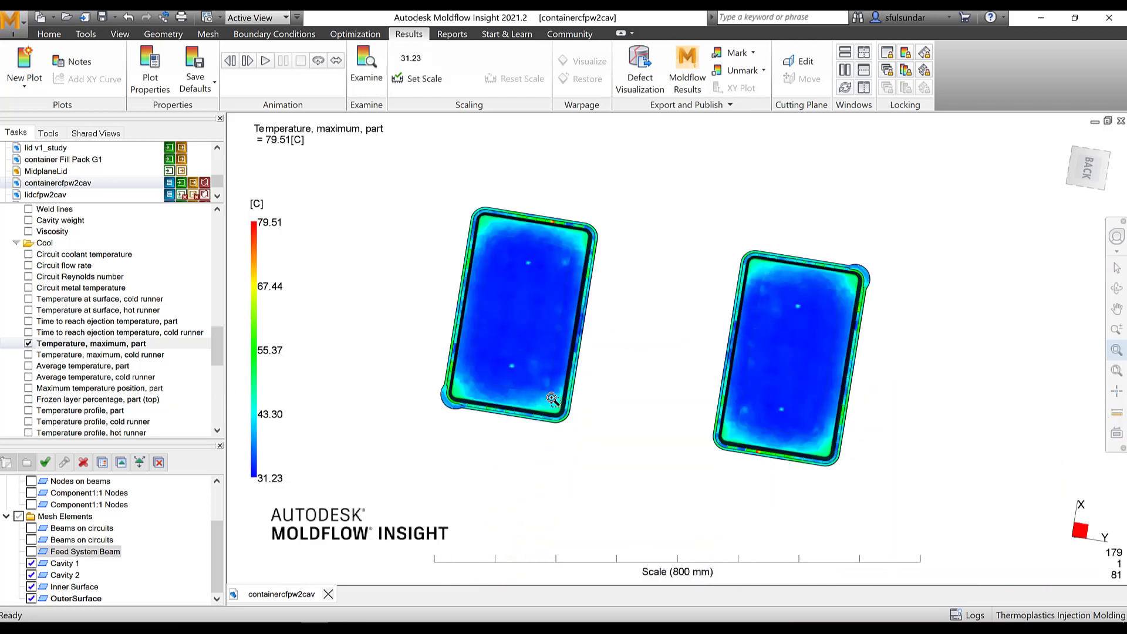
pyautogui.moveTo(551, 399); pyautogui.dragTo(160, 339, button='middle')
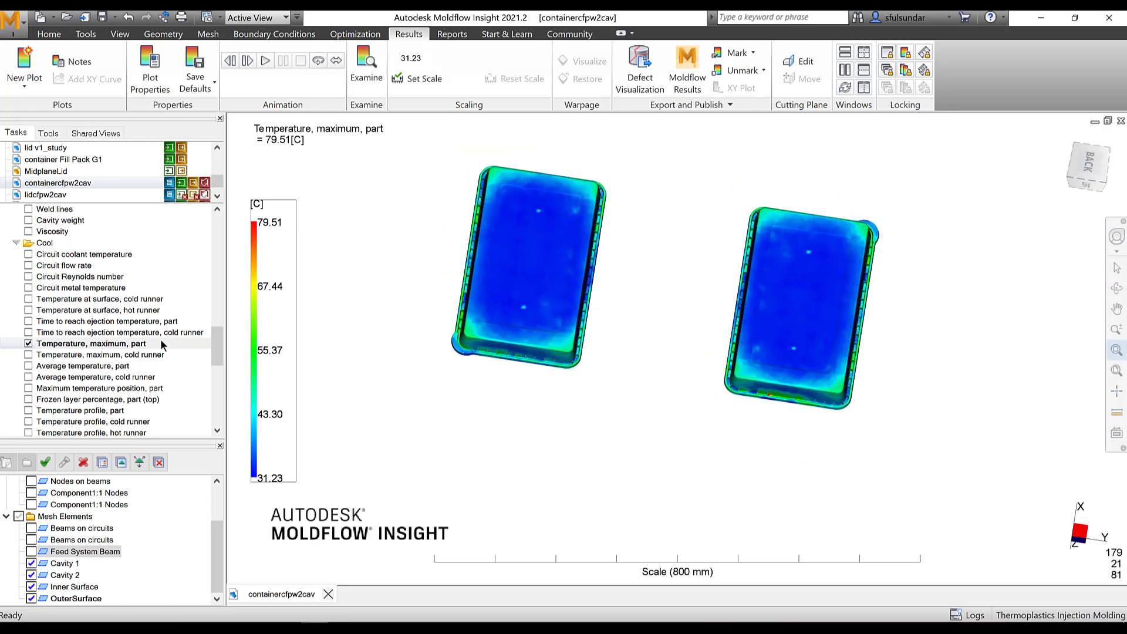
# - Limit the Temperature, maximum, part plot to a specified scale with a maximum of 40 °C
pyautogui.rightClick(145, 345)
pyautogui.click(176, 405)
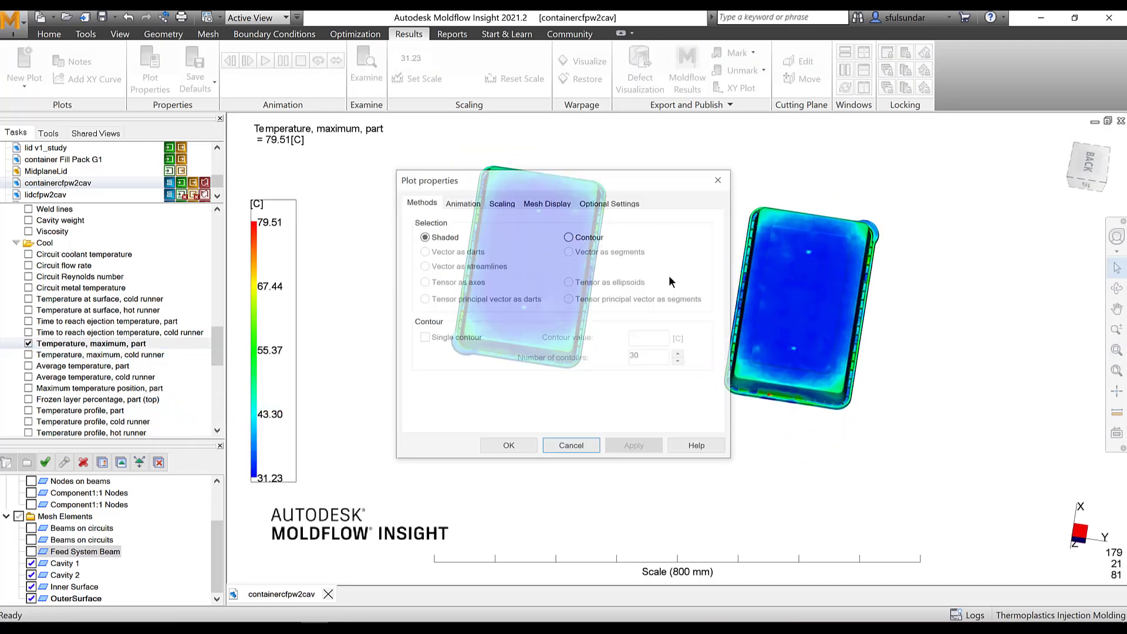
pyautogui.click(500, 202)
pyautogui.click(424, 262)
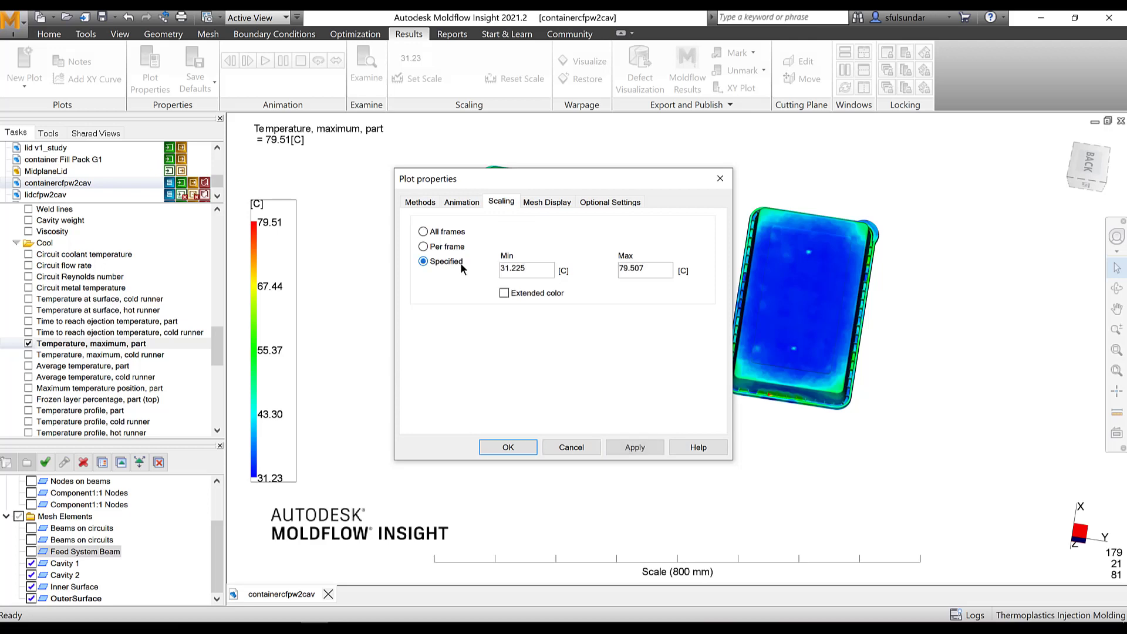
pyautogui.press('Tab')
pyautogui.write('4')
pyautogui.click(640, 449)
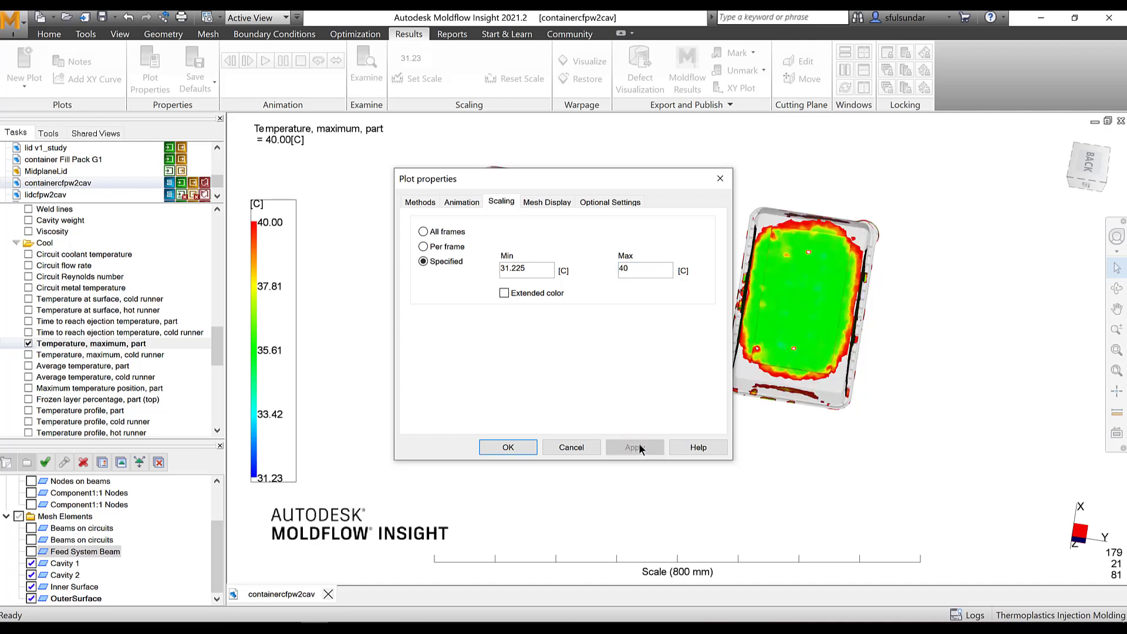
pyautogui.click(717, 179)
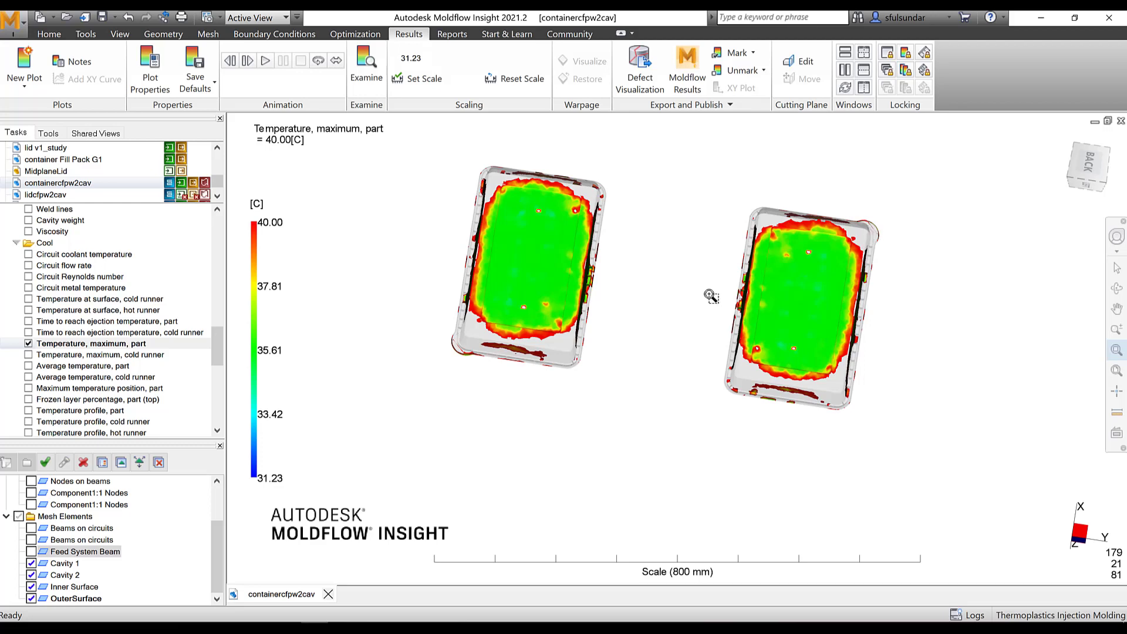
# - Return the Temperature, maximum, part plot's scaling to all frames
pyautogui.rightClick(140, 344)
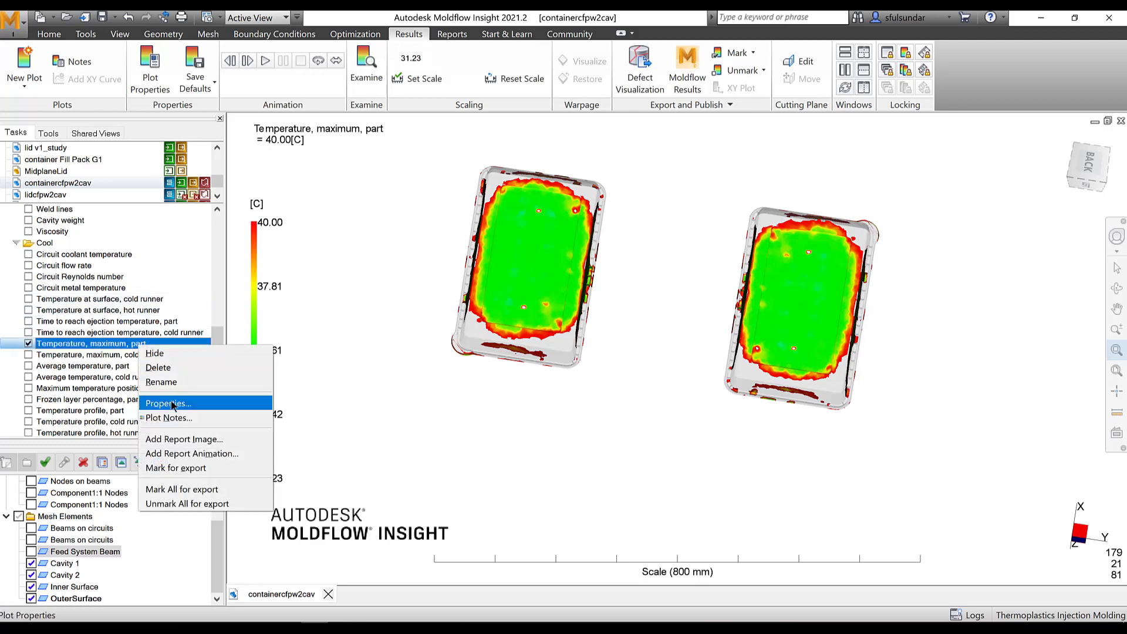
pyautogui.click(211, 404)
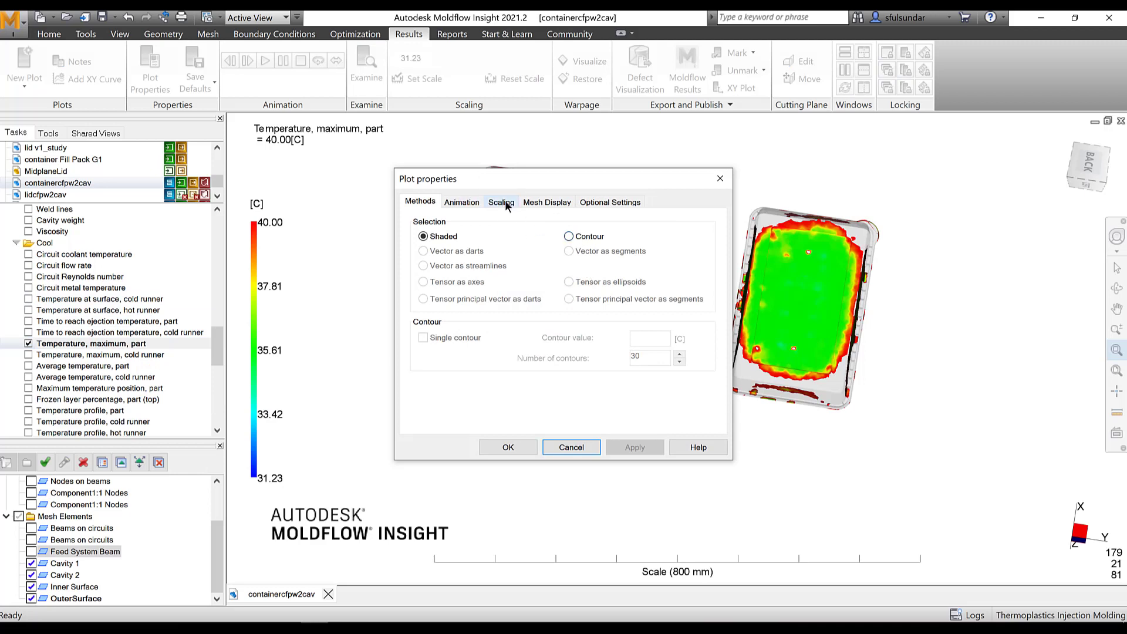
pyautogui.click(502, 203)
pyautogui.click(439, 230)
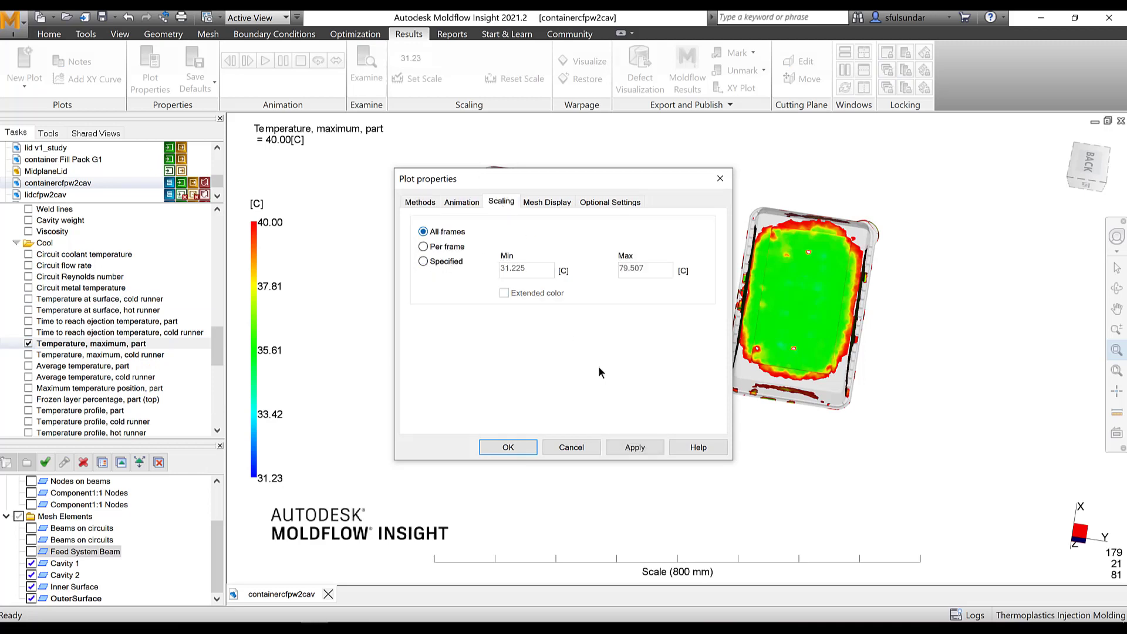
pyautogui.click(646, 445)
pyautogui.click(519, 445)
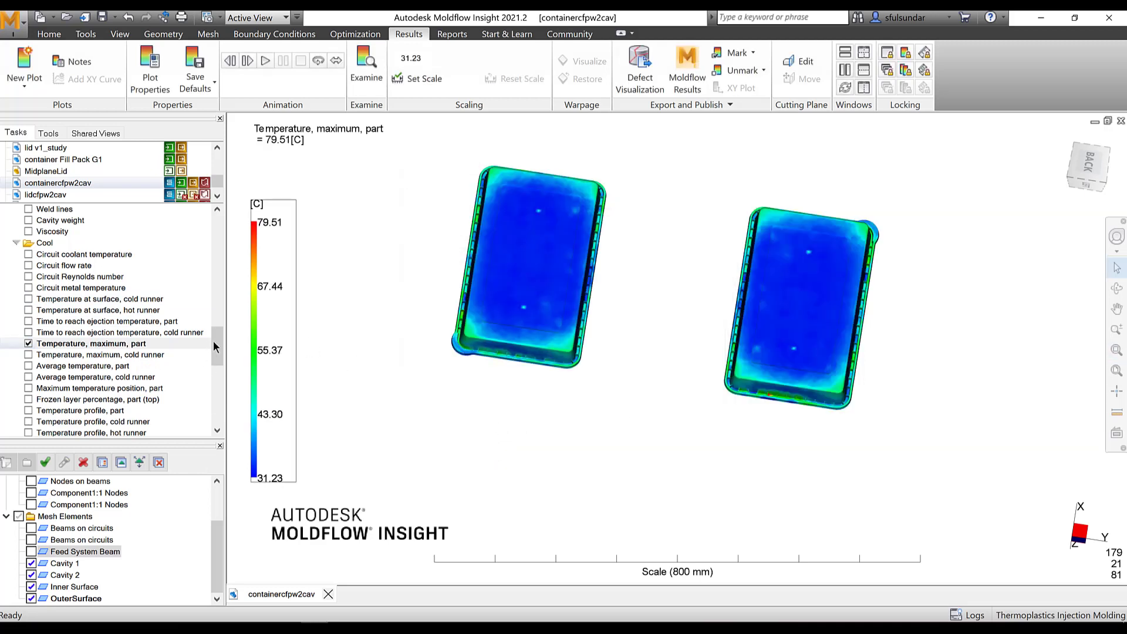
# - Display the Warp result Deflection, all effects:Deflection with both containers seen at an angle from their open side
pyautogui.moveTo(213, 340); pyautogui.dragTo(222, 387)
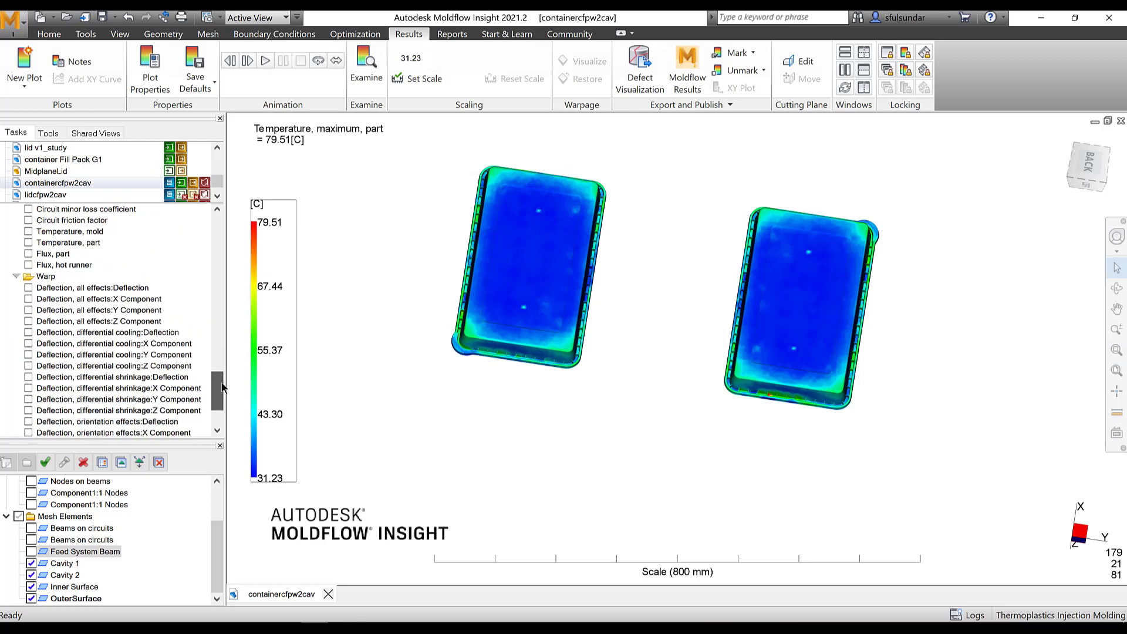
pyautogui.click(28, 287)
pyautogui.moveTo(629, 343); pyautogui.dragTo(395, 445, button='middle')
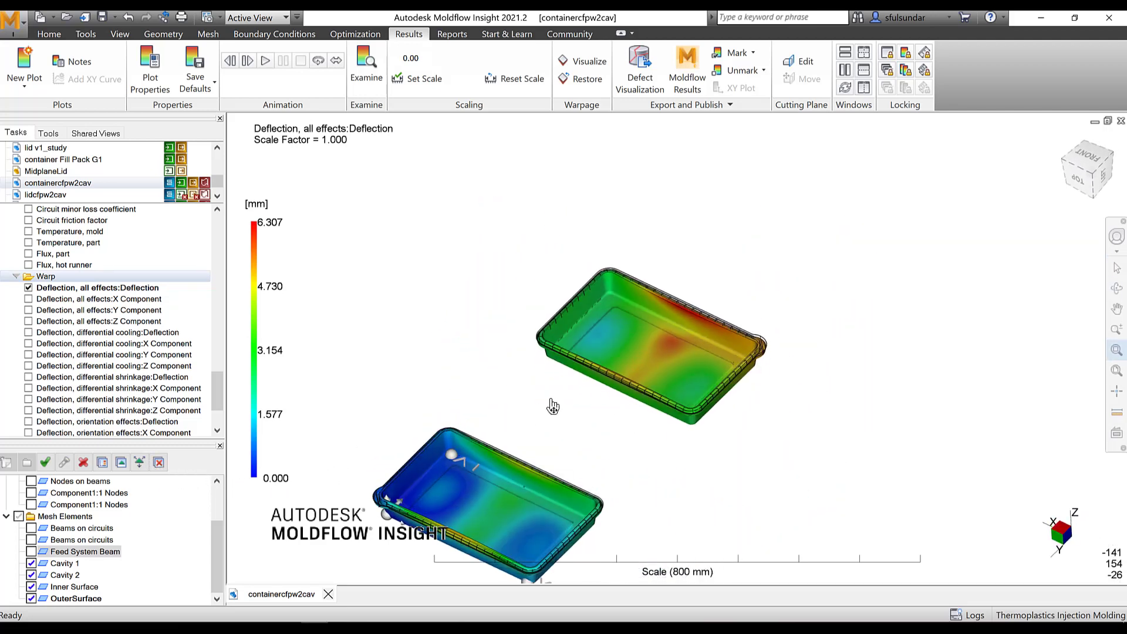
pyautogui.moveTo(552, 406); pyautogui.dragTo(614, 322, button='middle')
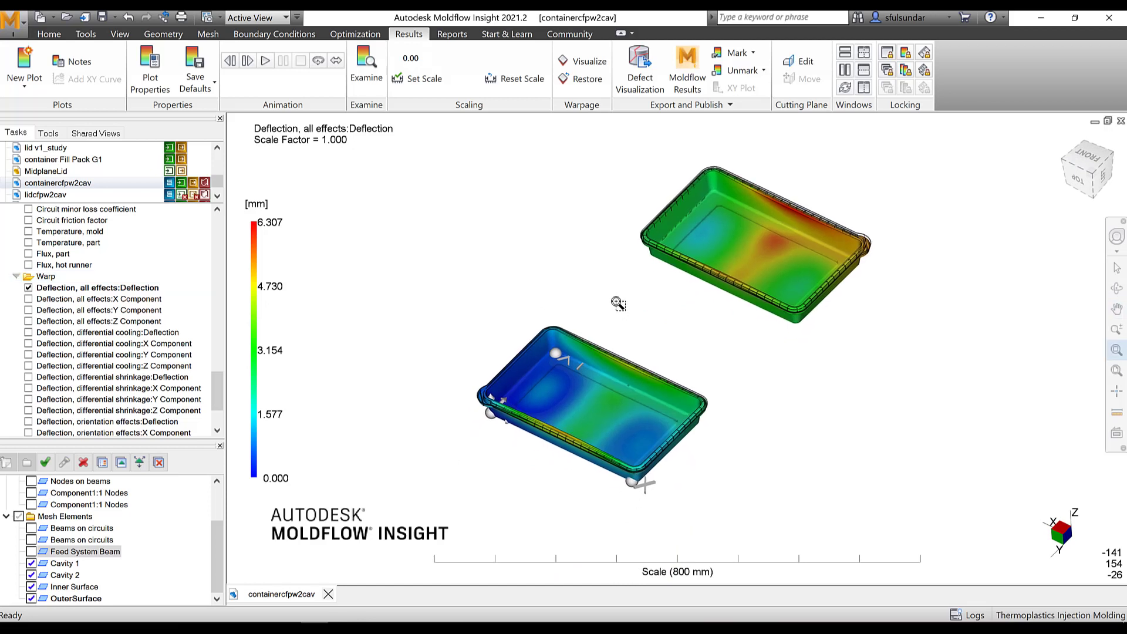
# - Check the anchor nodes used for the deflection plots in the Warpage Visualization Tools
pyautogui.click(572, 62)
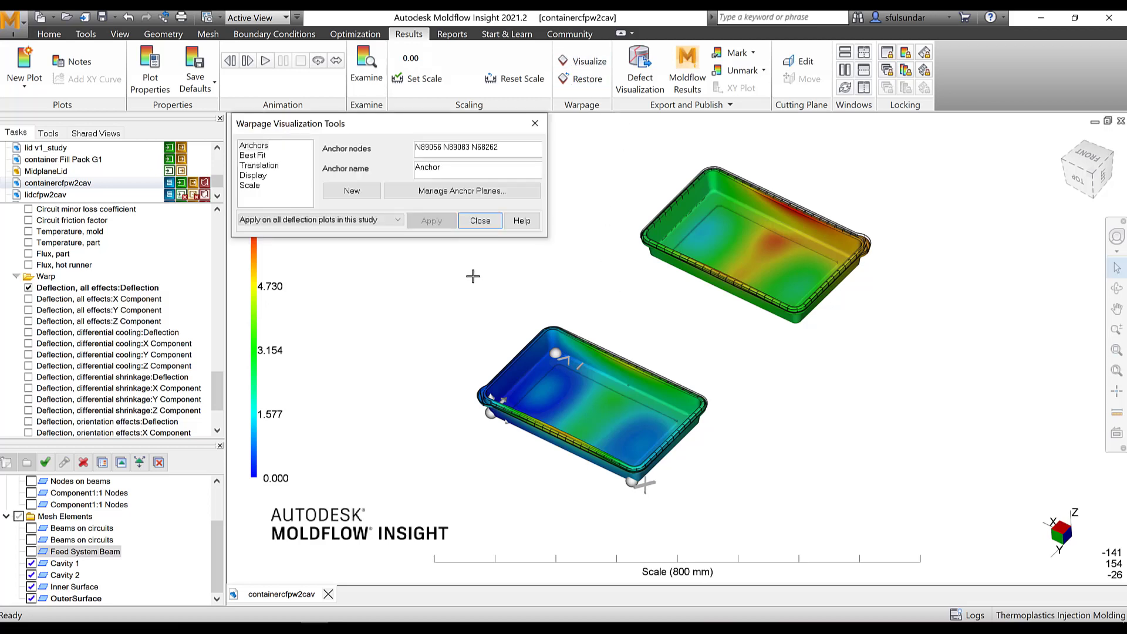
pyautogui.click(479, 166)
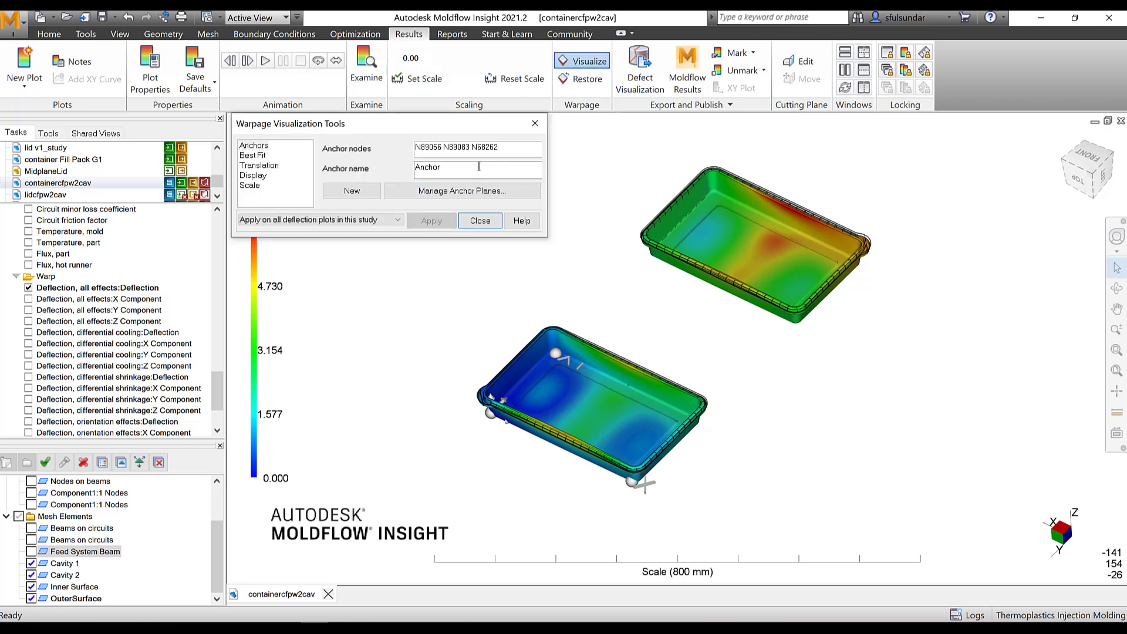
pyautogui.click(480, 220)
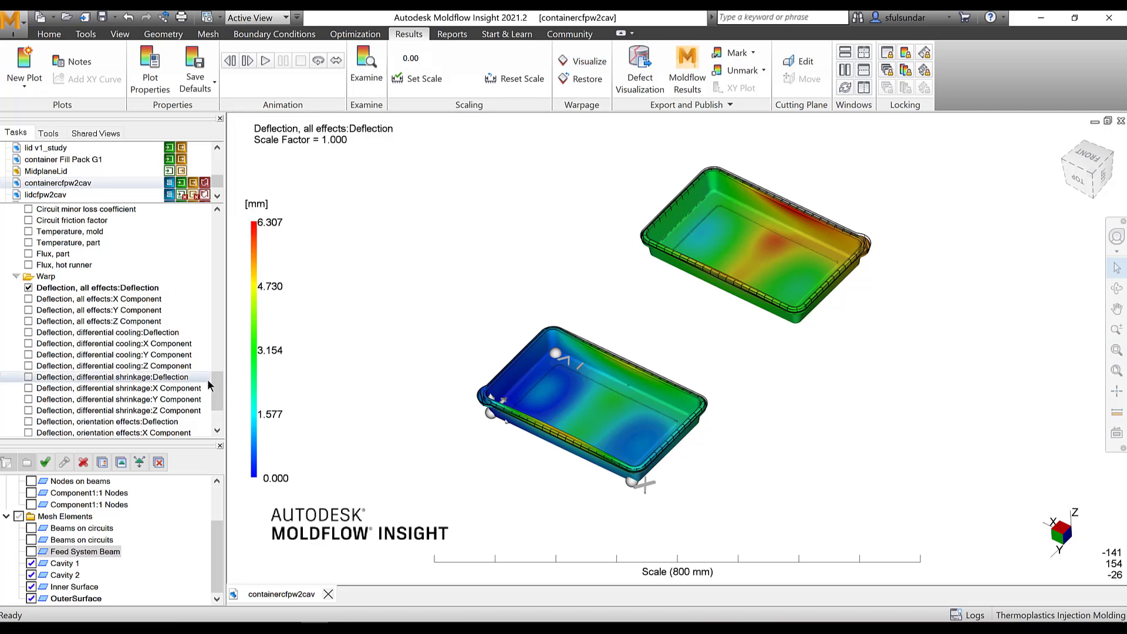
# - Hide the Cavity 1 layer and enlarge the remaining container's deflection plot
pyautogui.moveTo(219, 380); pyautogui.dragTo(217, 416)
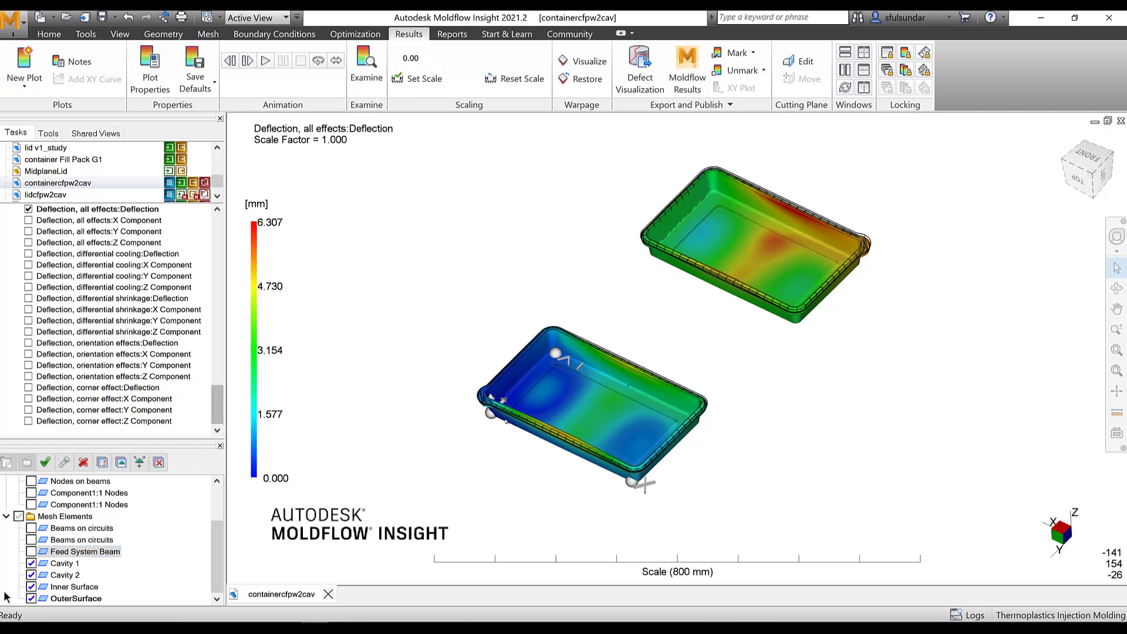
pyautogui.click(31, 564)
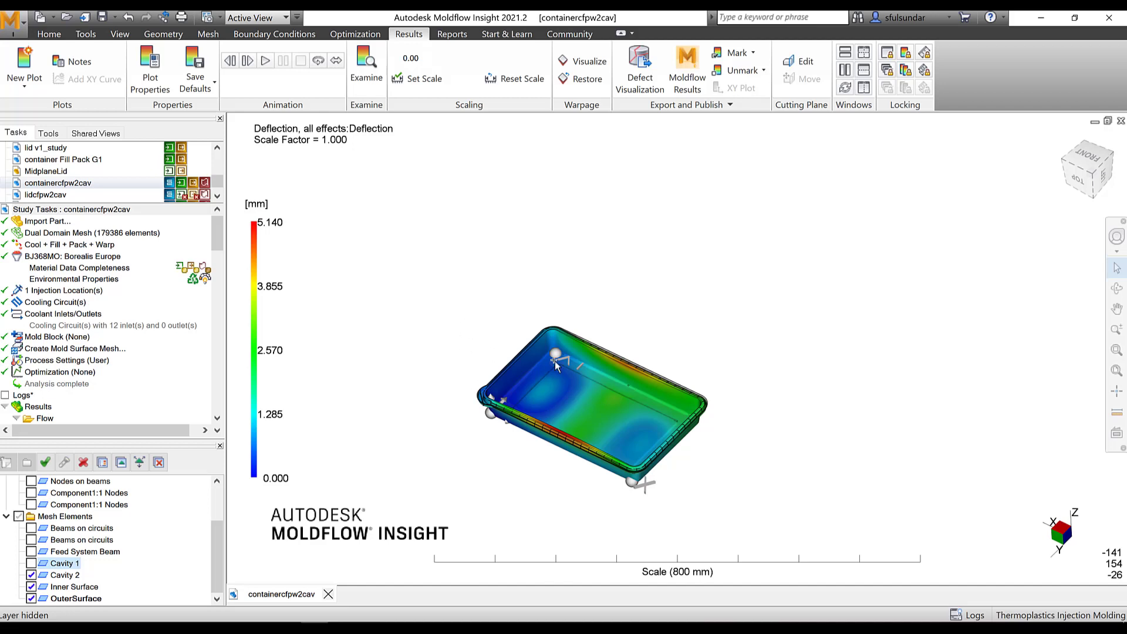
pyautogui.rightClick(519, 314)
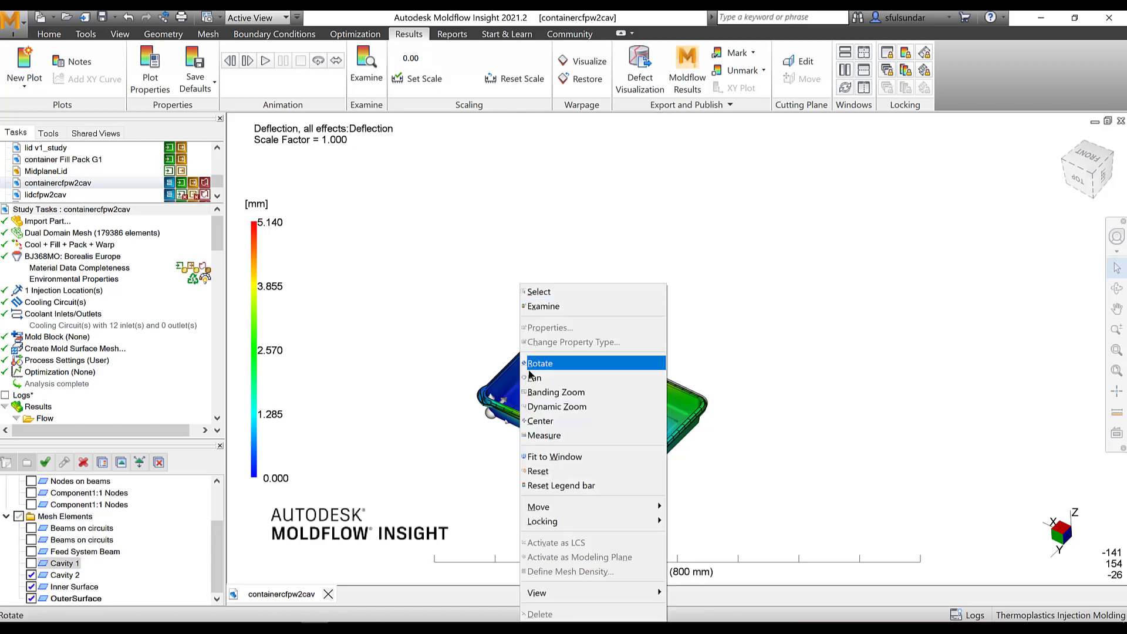
pyautogui.click(552, 392)
pyautogui.moveTo(456, 330); pyautogui.dragTo(731, 510)
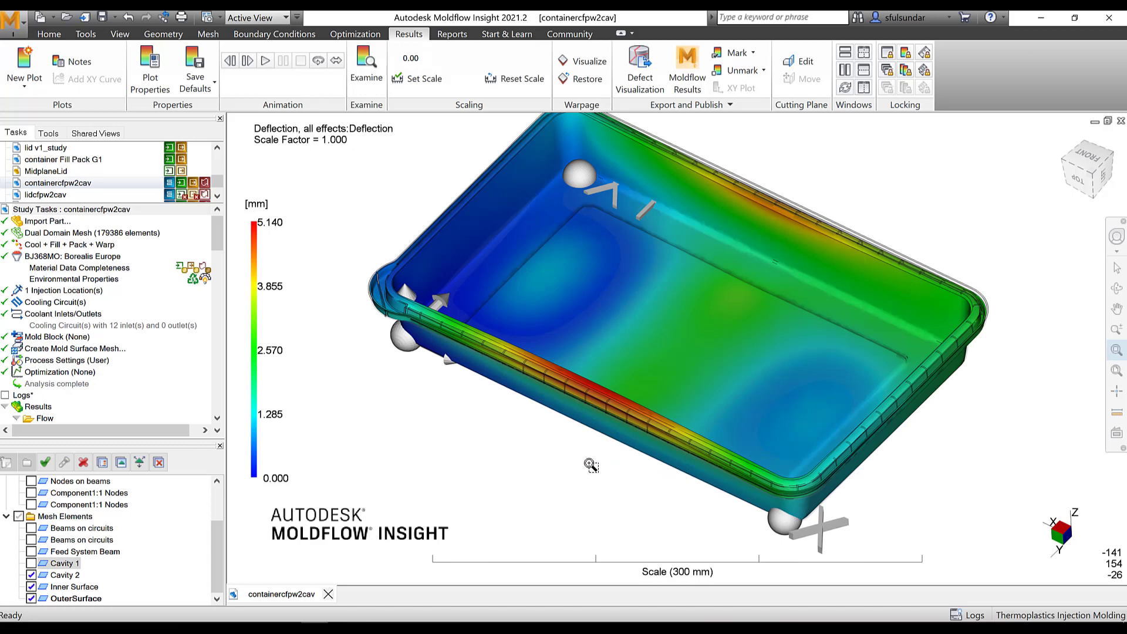
# - Examine the container's deflection around its anchor points from several angles and check the Anchors settings in the Warpage Visualization Tools
pyautogui.moveTo(583, 455)
pyautogui.mouseDown(button='middle')
pyautogui.moveTo(645, 464)
pyautogui.moveTo(604, 460)
pyautogui.mouseUp(button='middle')
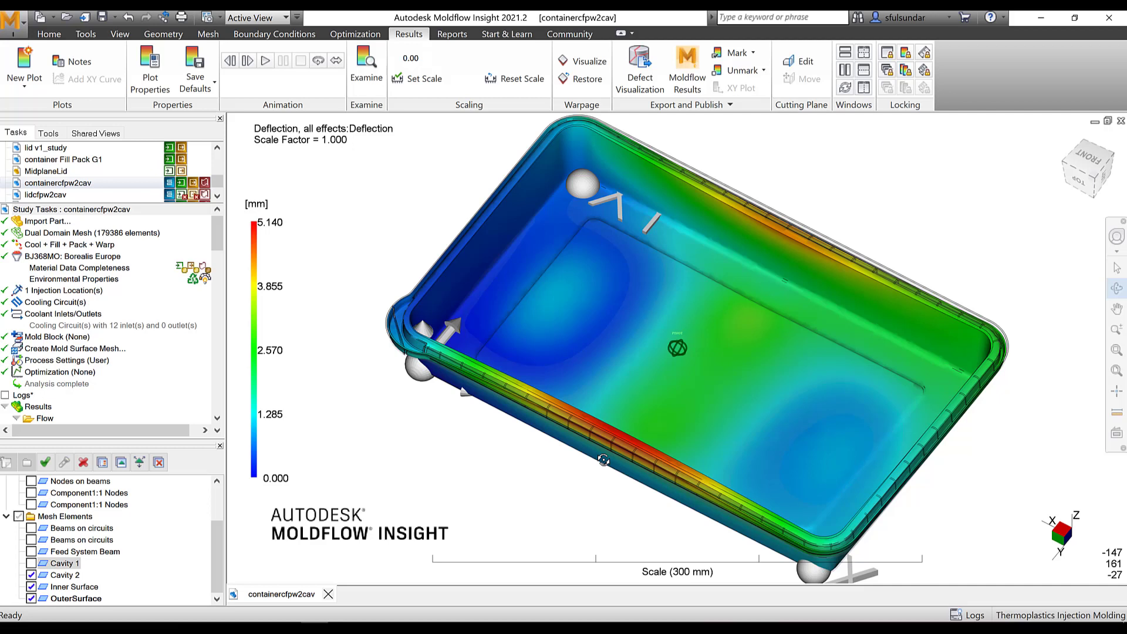
pyautogui.moveTo(603, 460); pyautogui.dragTo(602, 459, button='middle')
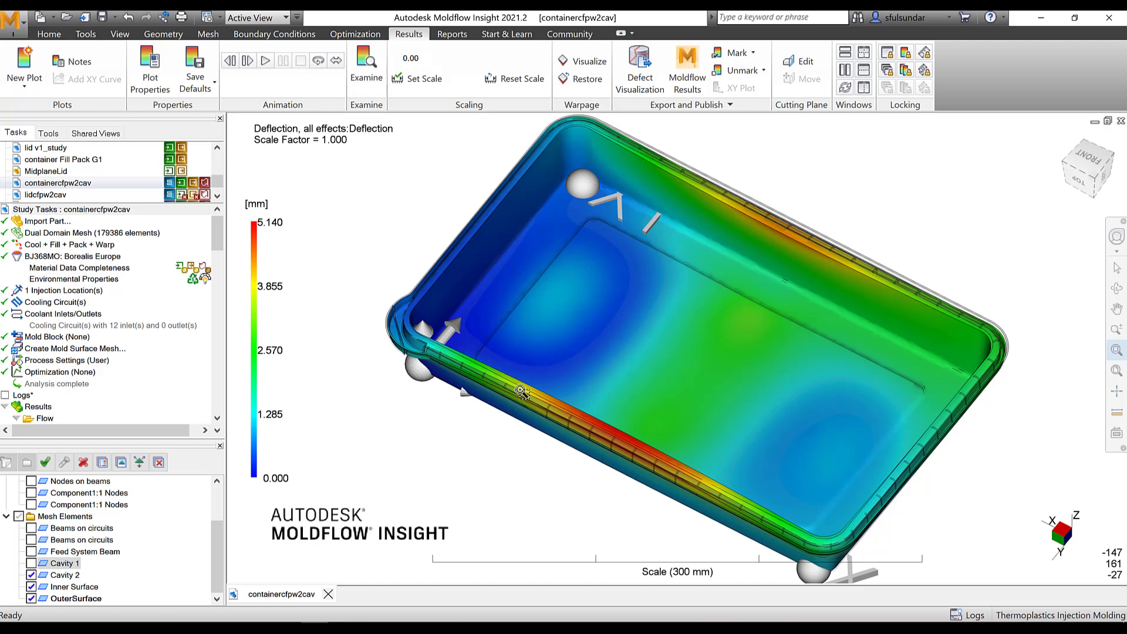
pyautogui.moveTo(520, 394); pyautogui.dragTo(649, 220, button='middle')
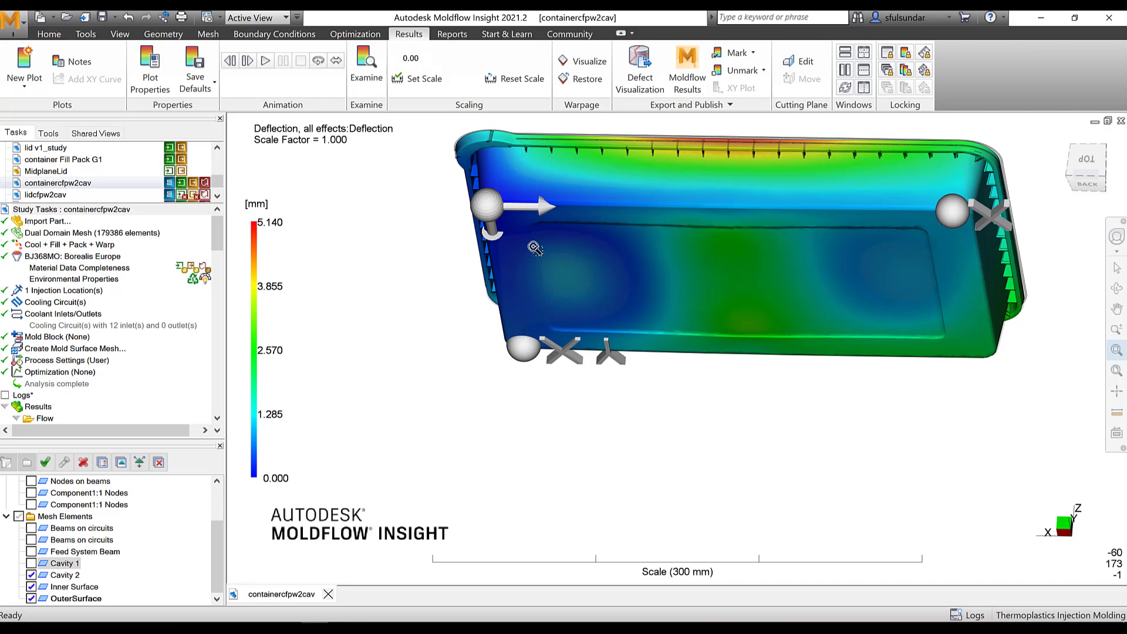
pyautogui.moveTo(661, 223); pyautogui.dragTo(611, 468, button='middle')
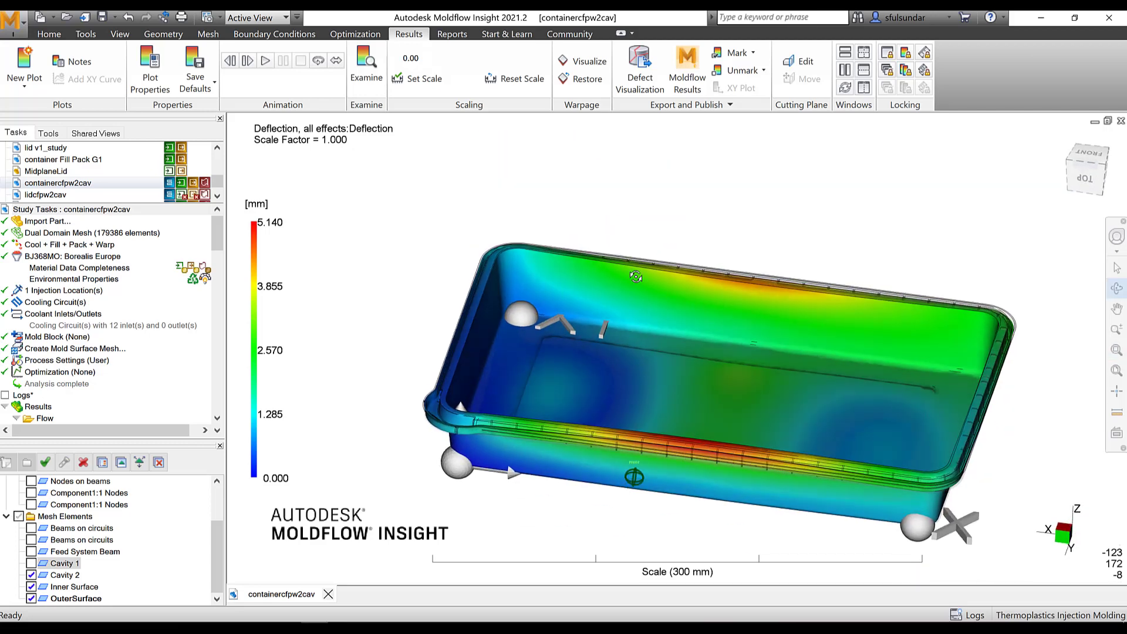
pyautogui.click(576, 64)
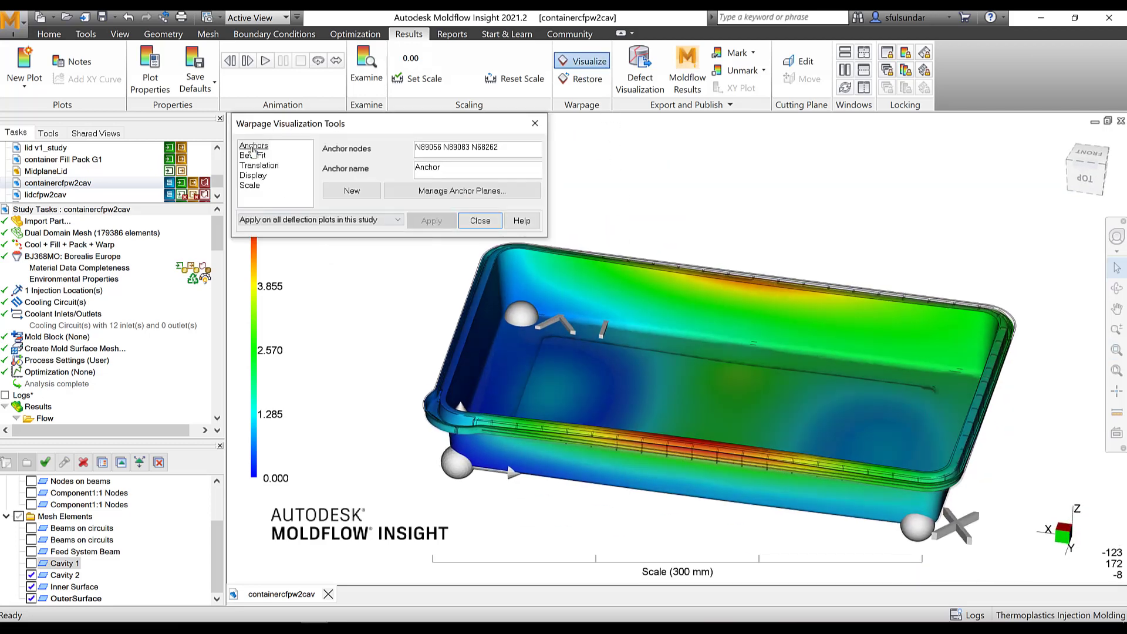
pyautogui.click(535, 123)
pyautogui.moveTo(658, 388)
pyautogui.mouseDown(button='middle')
pyautogui.moveTo(652, 379)
pyautogui.moveTo(648, 405)
pyautogui.mouseUp(button='middle')
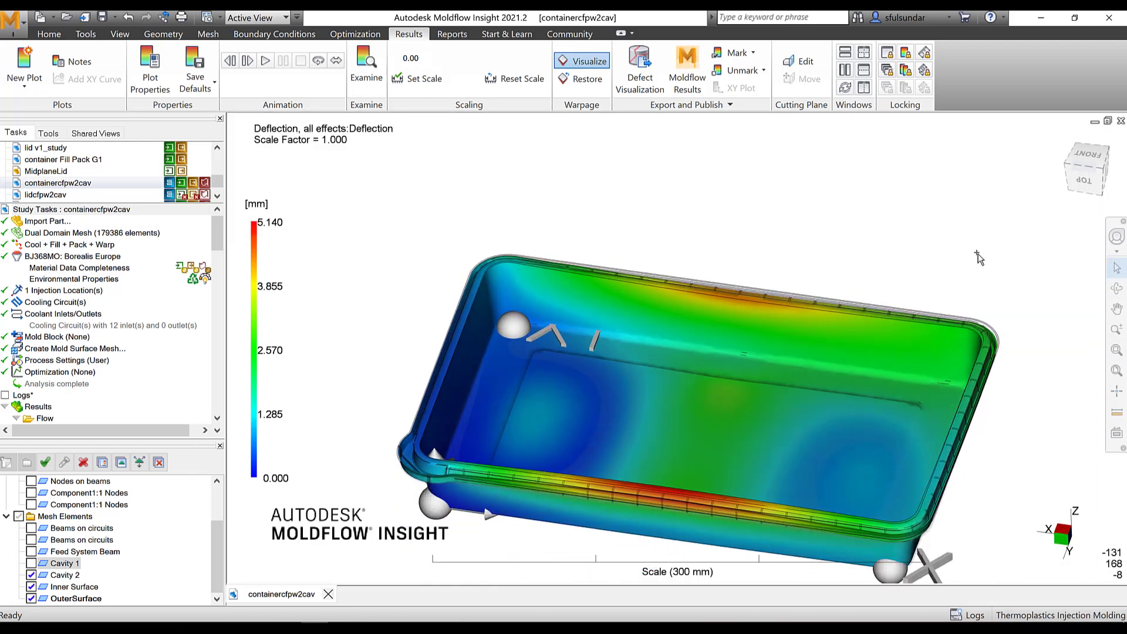
# - Look straight into the container's open side to examine the rim deflection along both long edges
pyautogui.click(1080, 173)
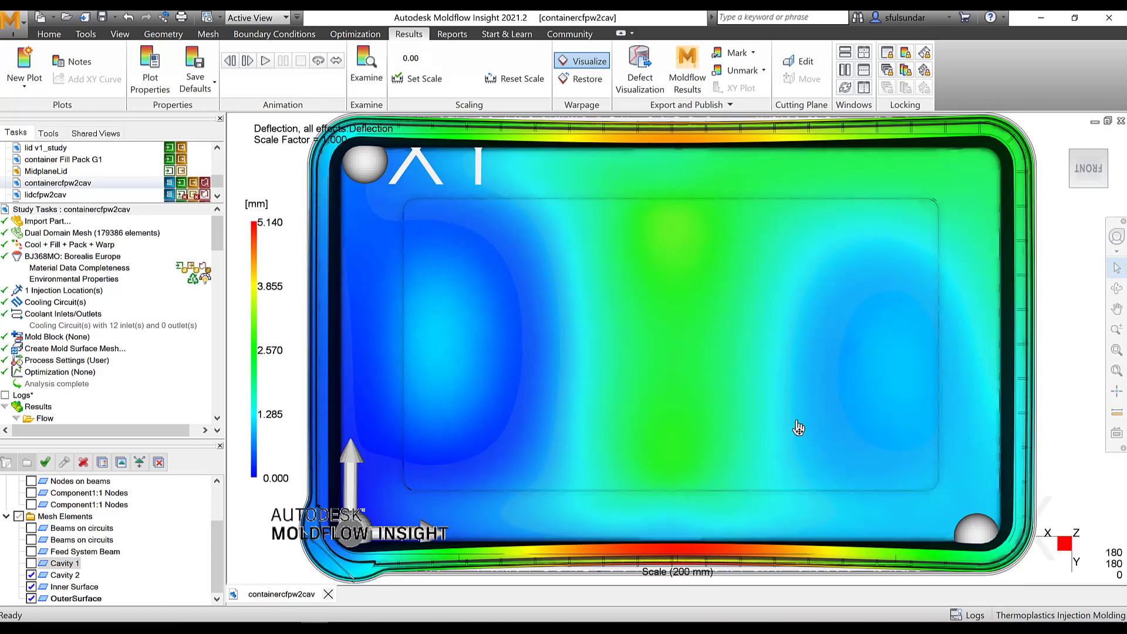
pyautogui.moveTo(798, 429); pyautogui.dragTo(821, 424, button='middle')
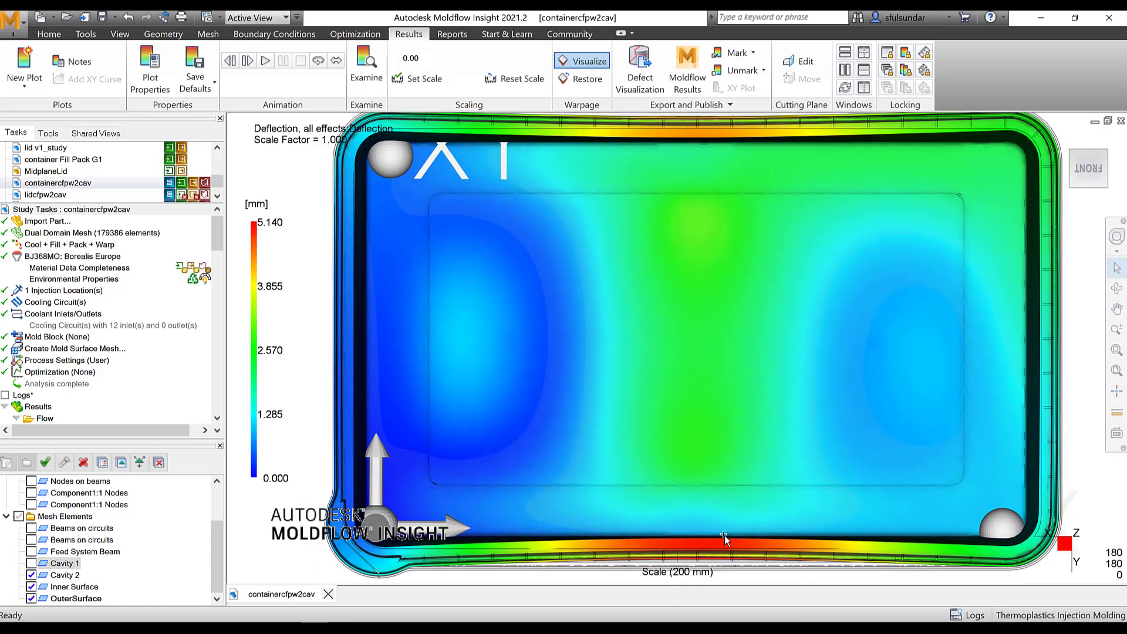
pyautogui.moveTo(724, 537); pyautogui.dragTo(683, 322, button='middle')
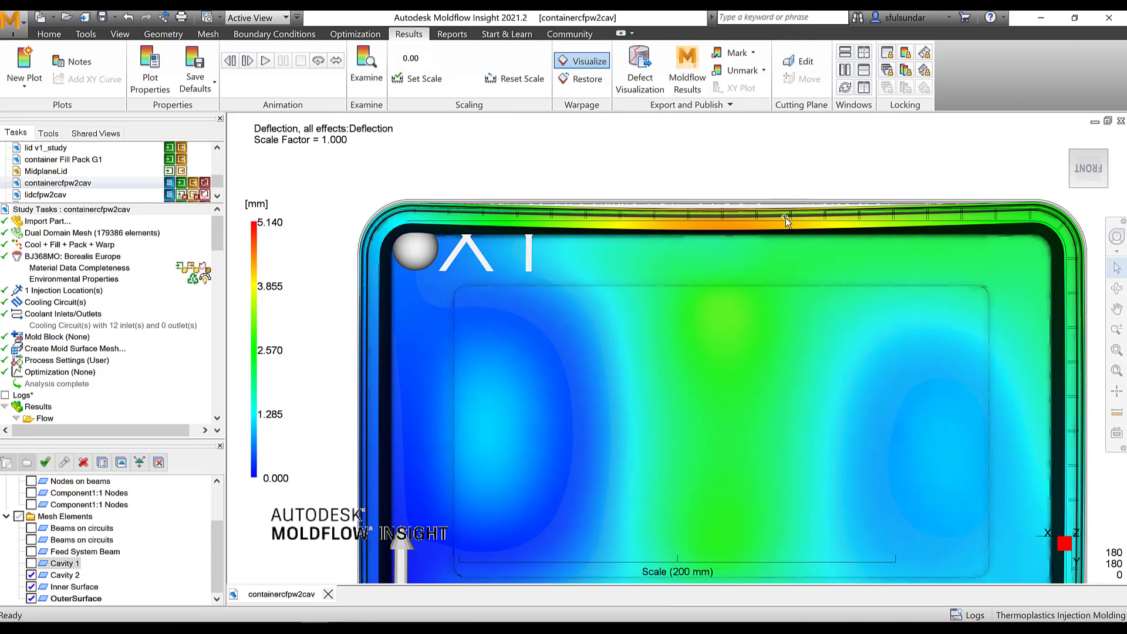
pyautogui.scroll(-3, 720, 245)
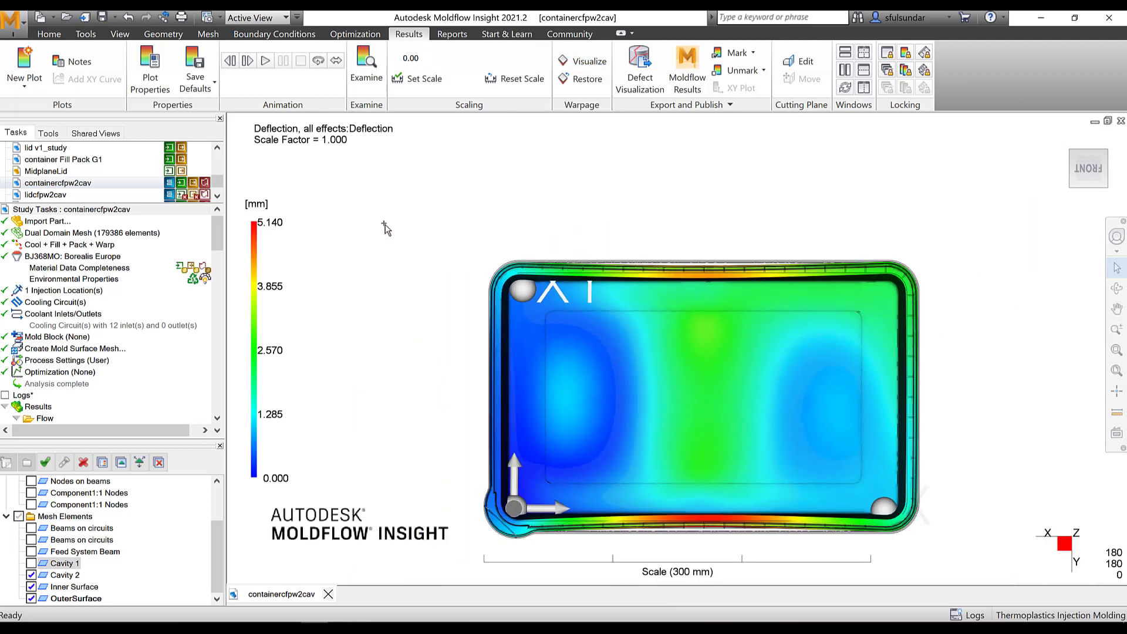
# - Split the containercfpw2cav results window into four equal views
pyautogui.moveTo(223, 243); pyautogui.dragTo(220, 290)
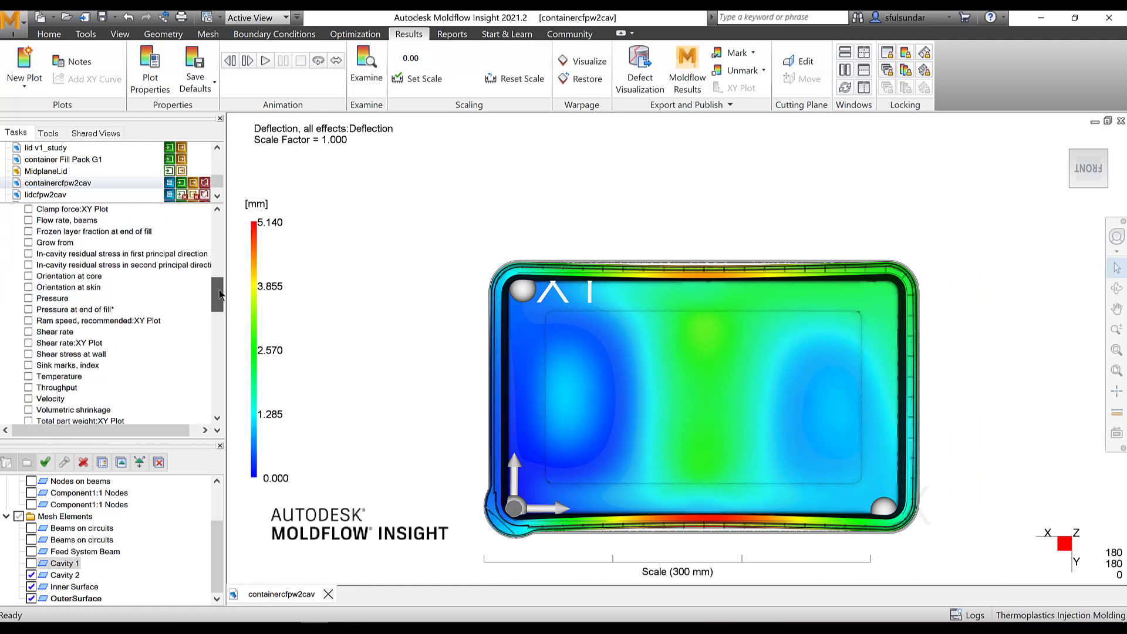
pyautogui.click(123, 36)
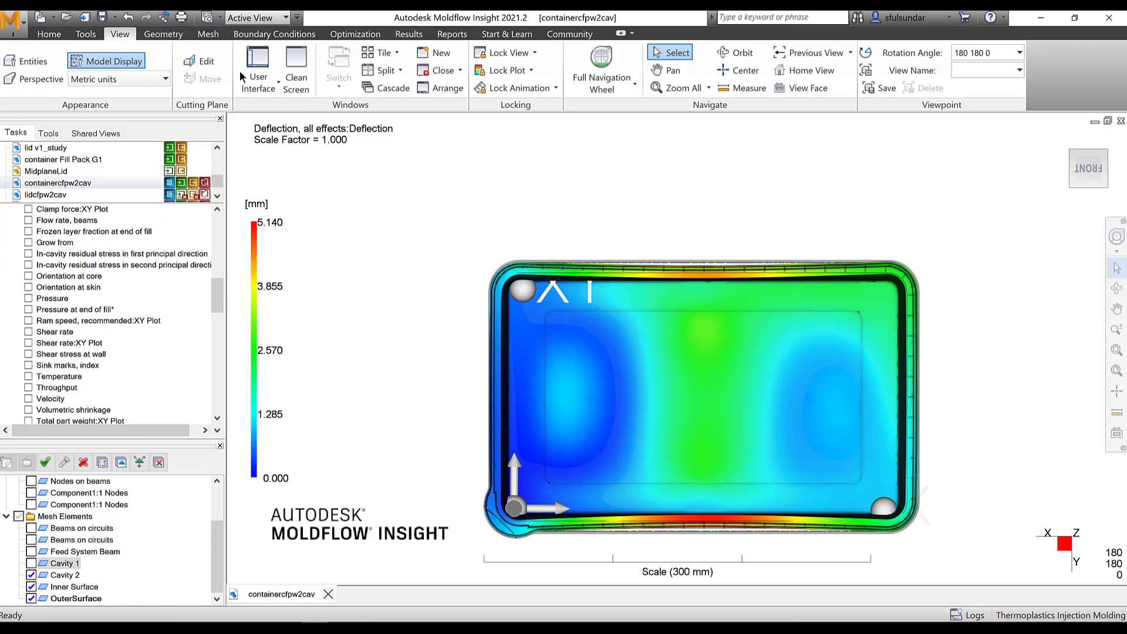
pyautogui.click(382, 53)
pyautogui.click(382, 69)
pyautogui.click(367, 100)
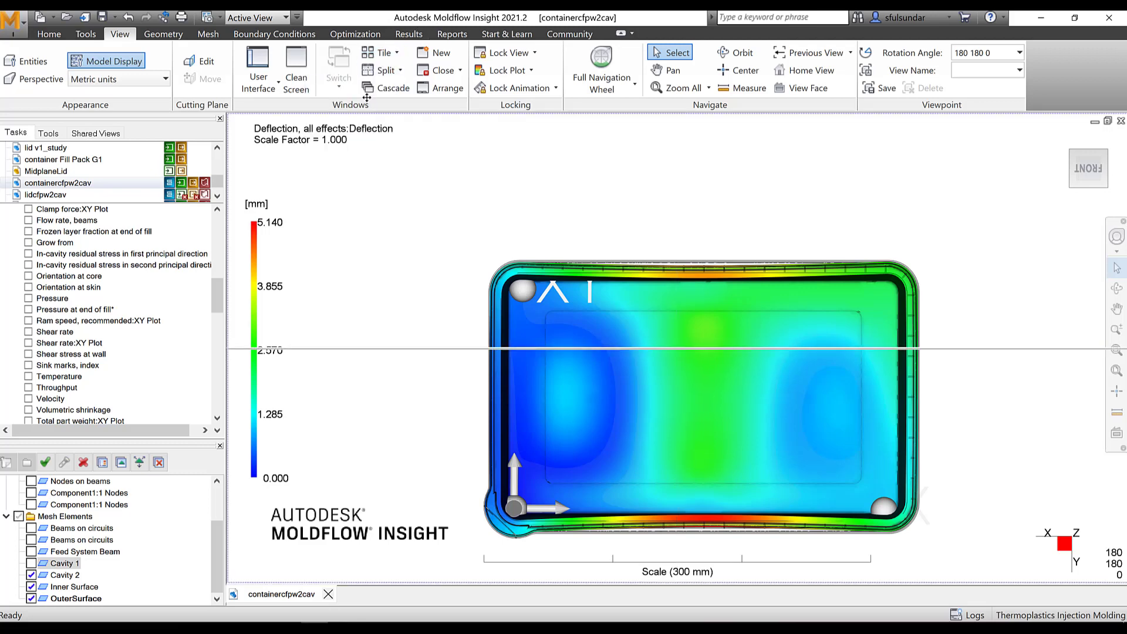
pyautogui.click(673, 347)
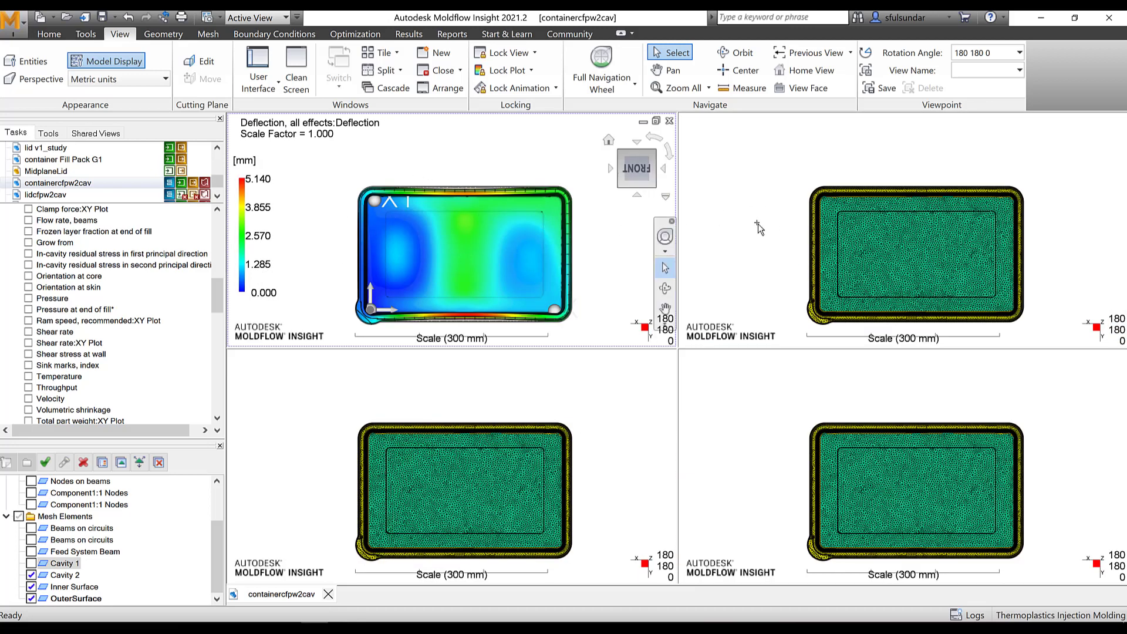
# - Display Deflection, differential cooling:Deflection in the second view and Deflection, differential shrinkage:Deflection in the third
pyautogui.click(754, 229)
pyautogui.moveTo(216, 294); pyautogui.dragTo(220, 392)
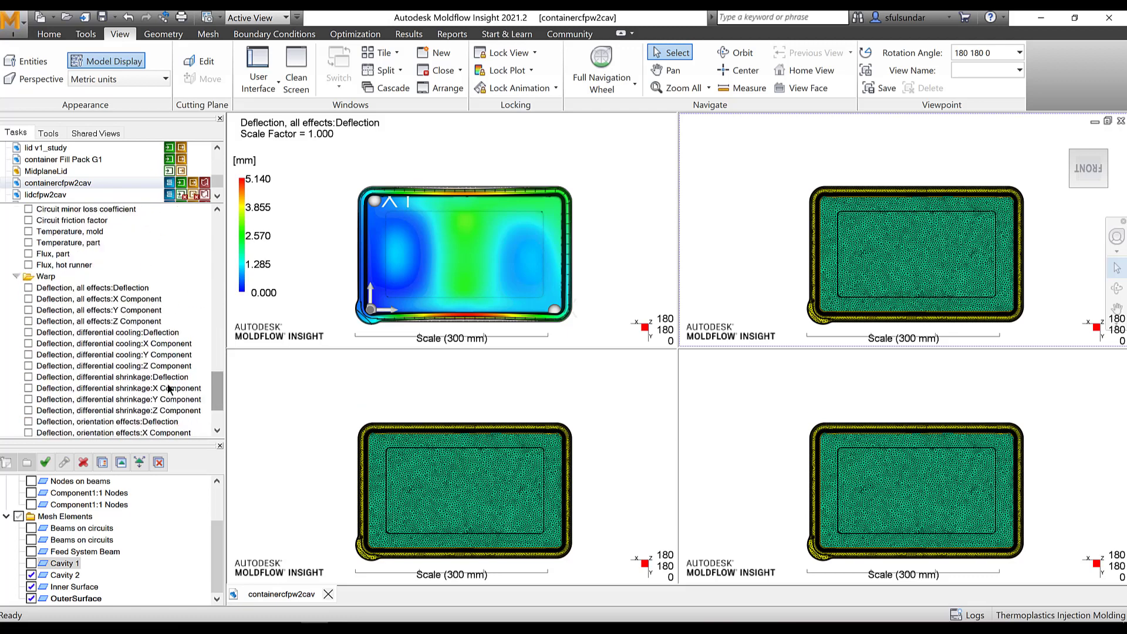
pyautogui.click(28, 333)
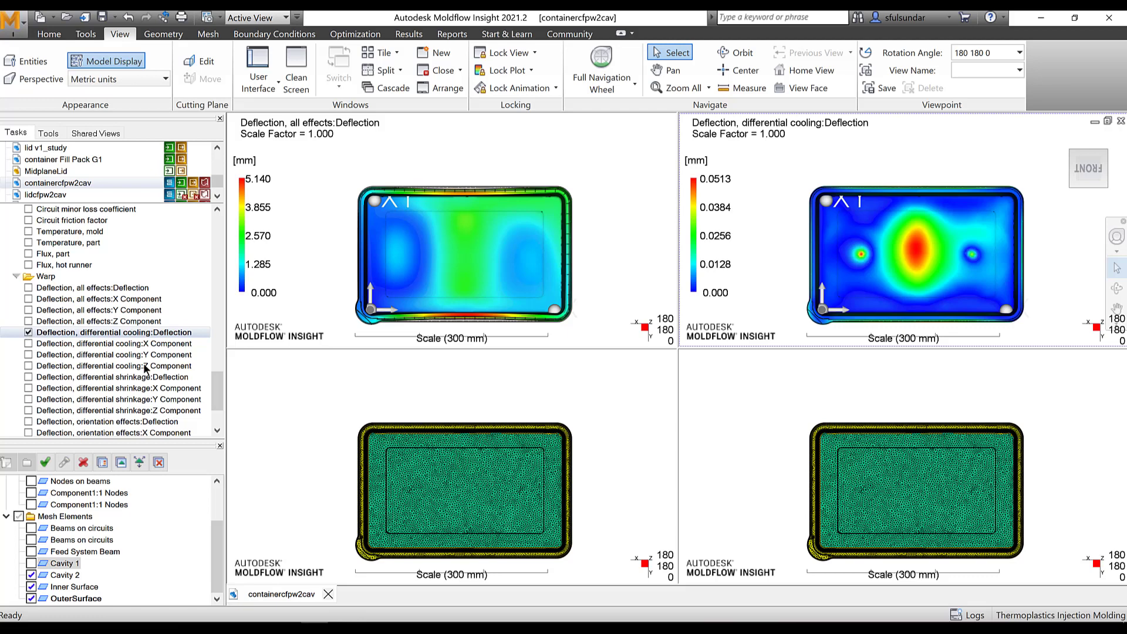
pyautogui.click(298, 380)
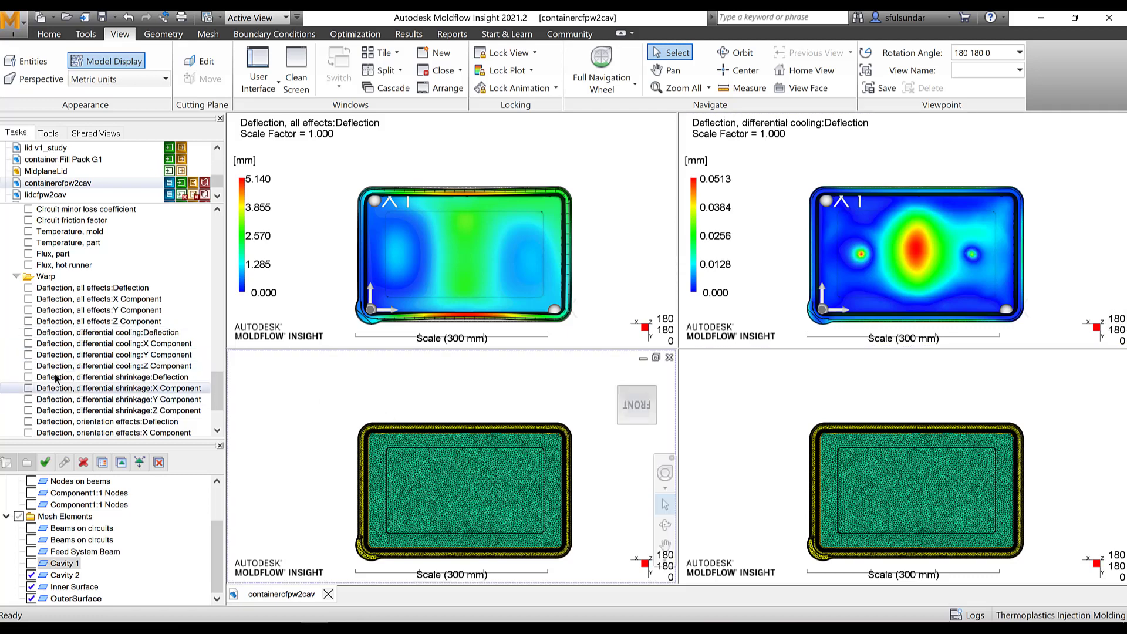
pyautogui.click(28, 377)
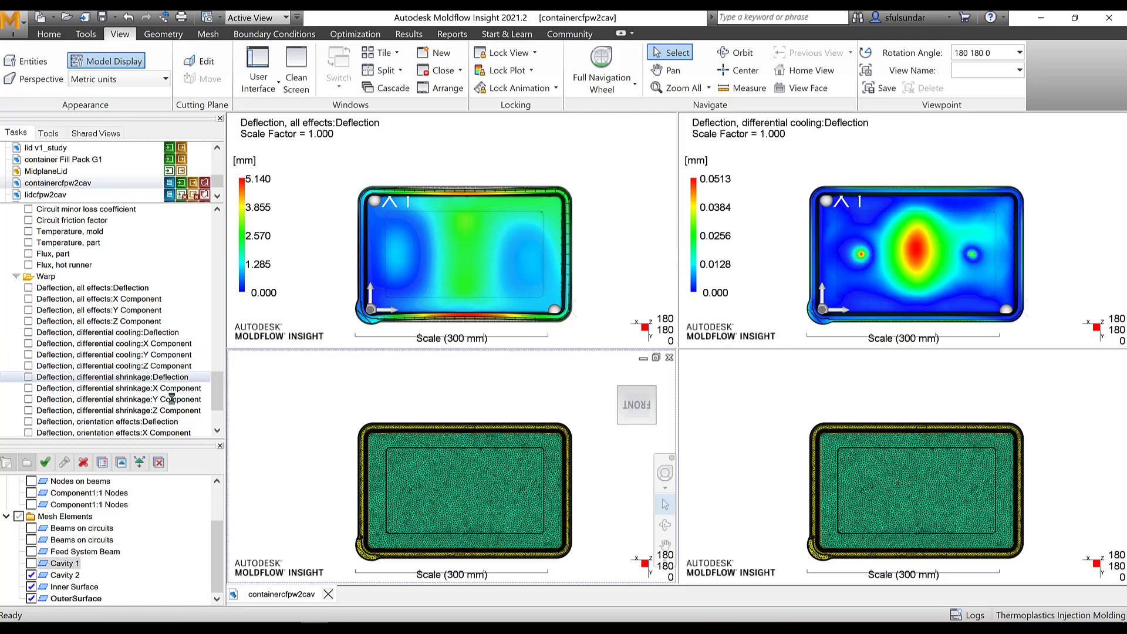
# - Display Deflection, corner effect:Deflection in the fourth view
pyautogui.click(758, 420)
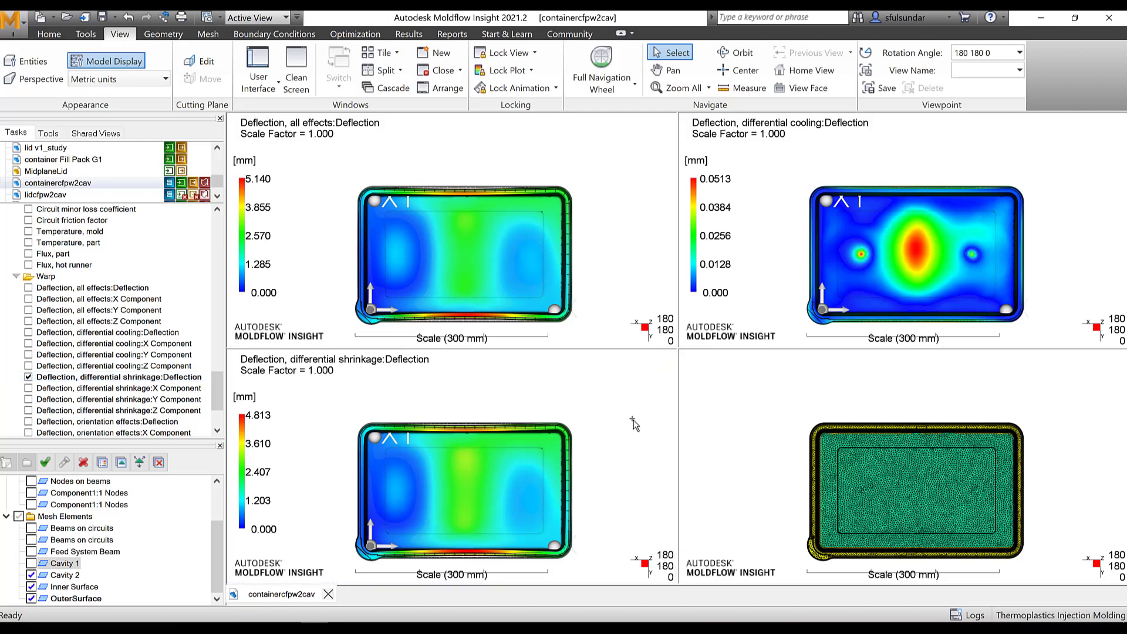
pyautogui.scroll(-2, 71, 418)
pyautogui.scroll(-1, 71, 418)
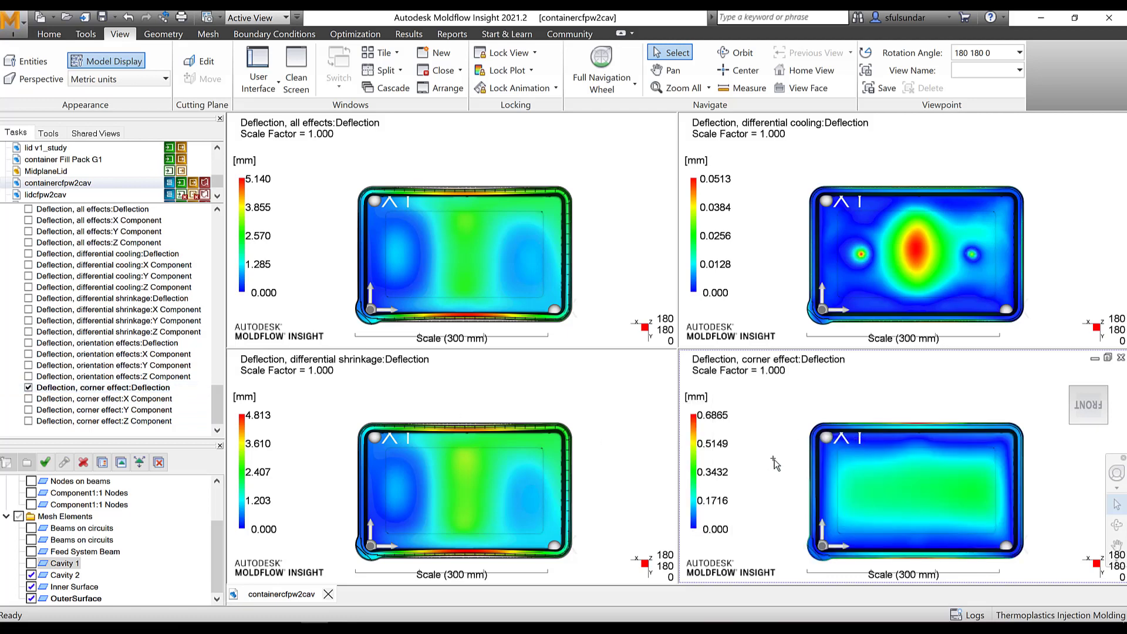
# - Lock all four views together and rotate them to compare the deflection causes at an angle
pyautogui.click(512, 53)
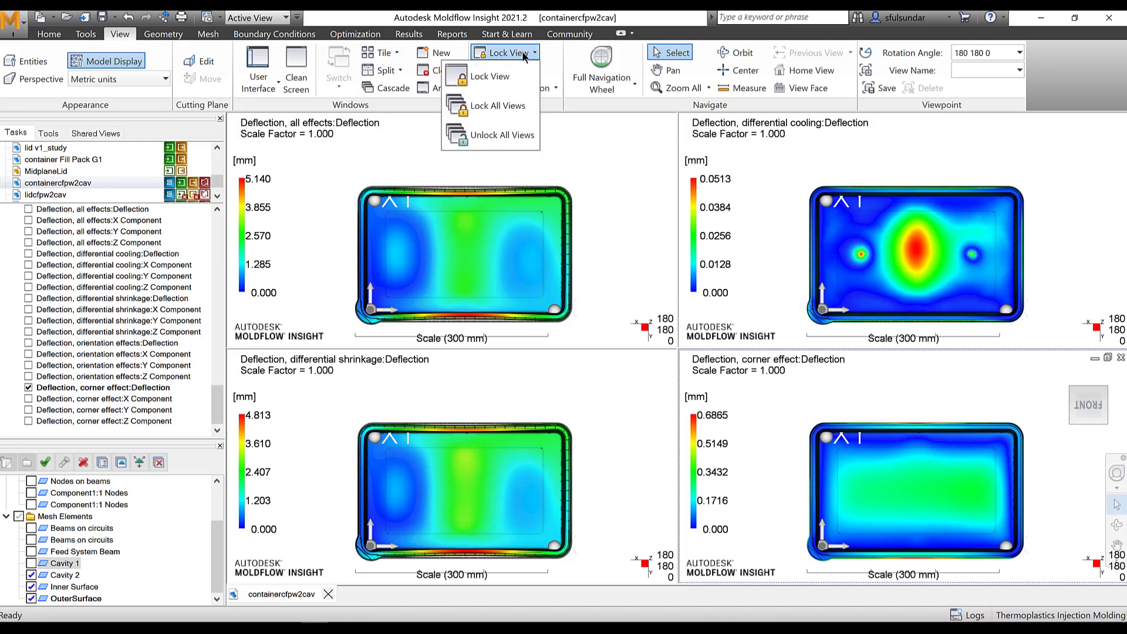
pyautogui.click(500, 107)
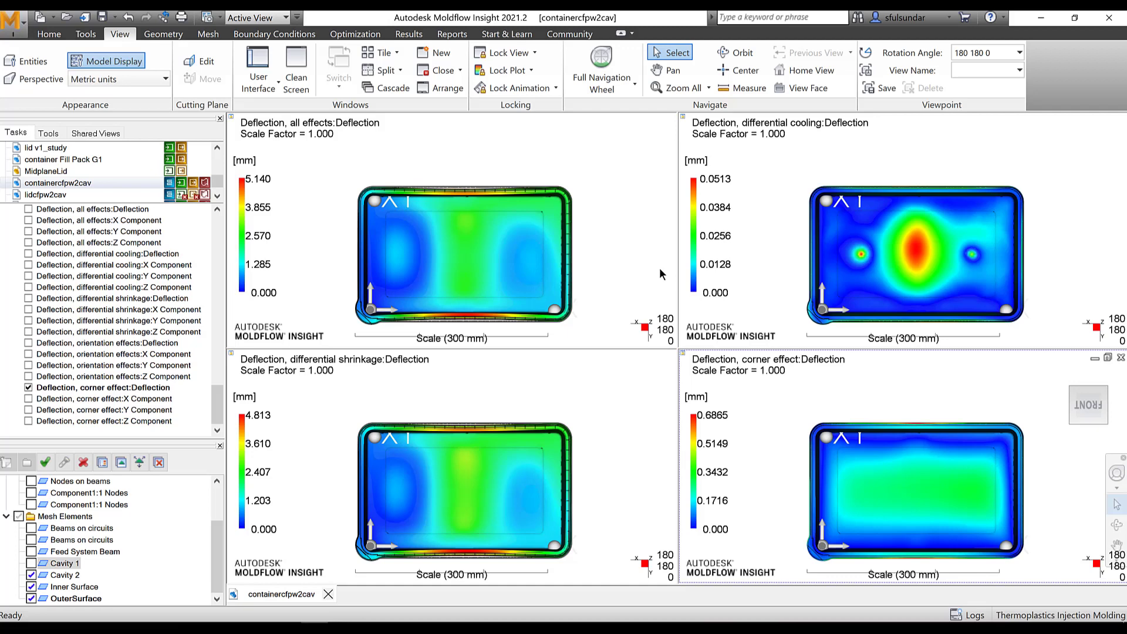
pyautogui.moveTo(617, 288); pyautogui.dragTo(590, 269, button='middle')
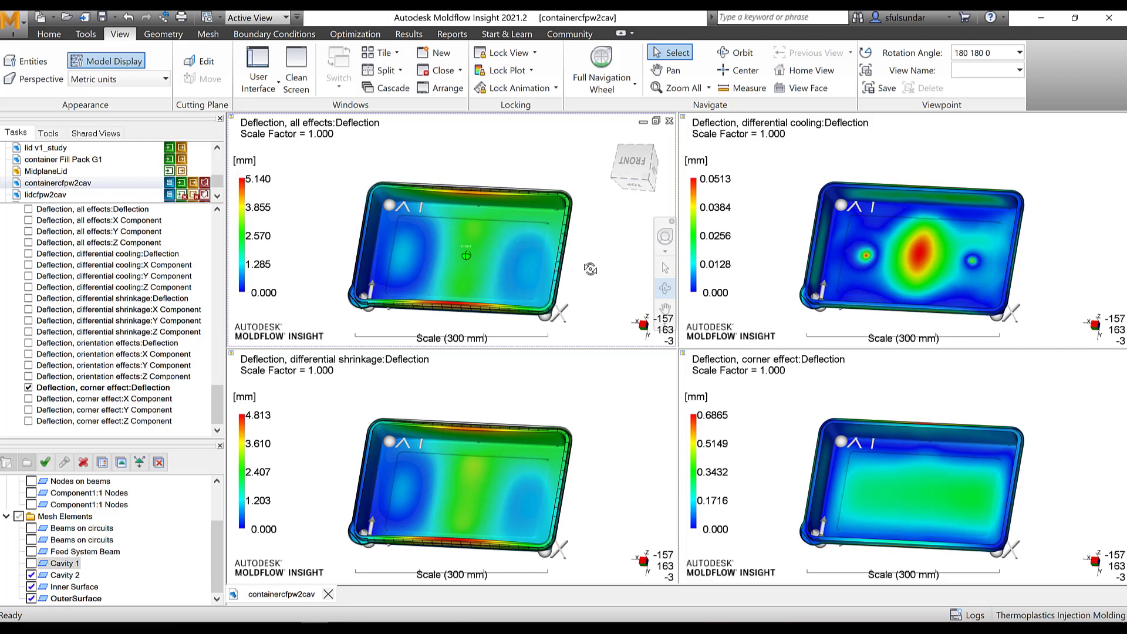
pyautogui.moveTo(590, 268); pyautogui.dragTo(589, 269, button='middle')
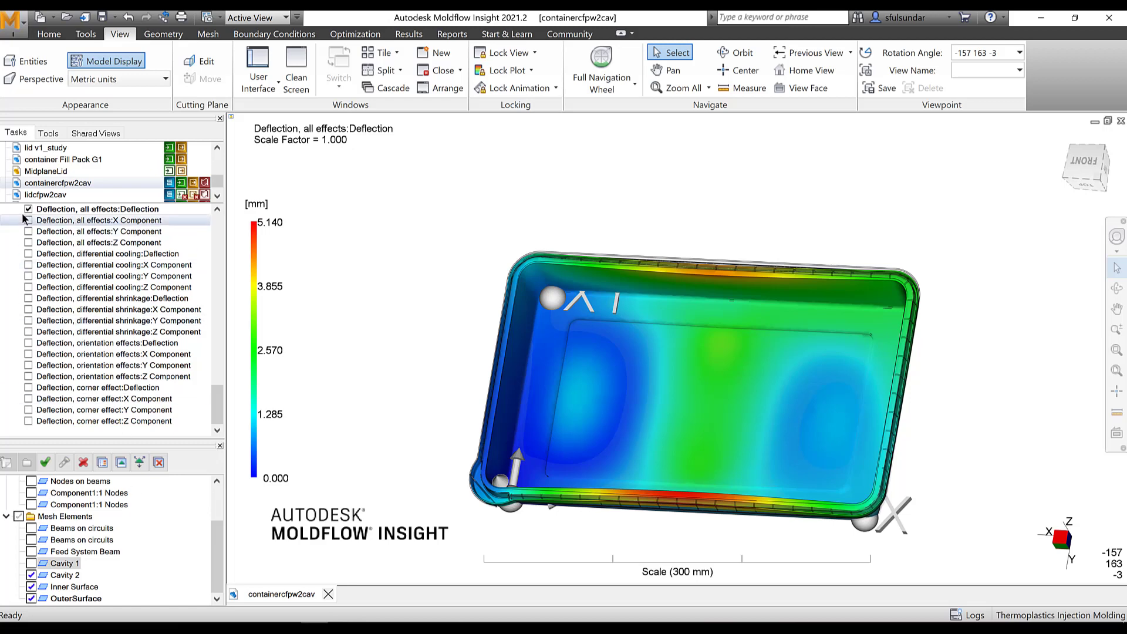
# - Clear the Deflection, all effects:Deflection plot and hide the Cavity 2 and Inner Surface layers, leaving only OuterSurface displayed
pyautogui.click(28, 210)
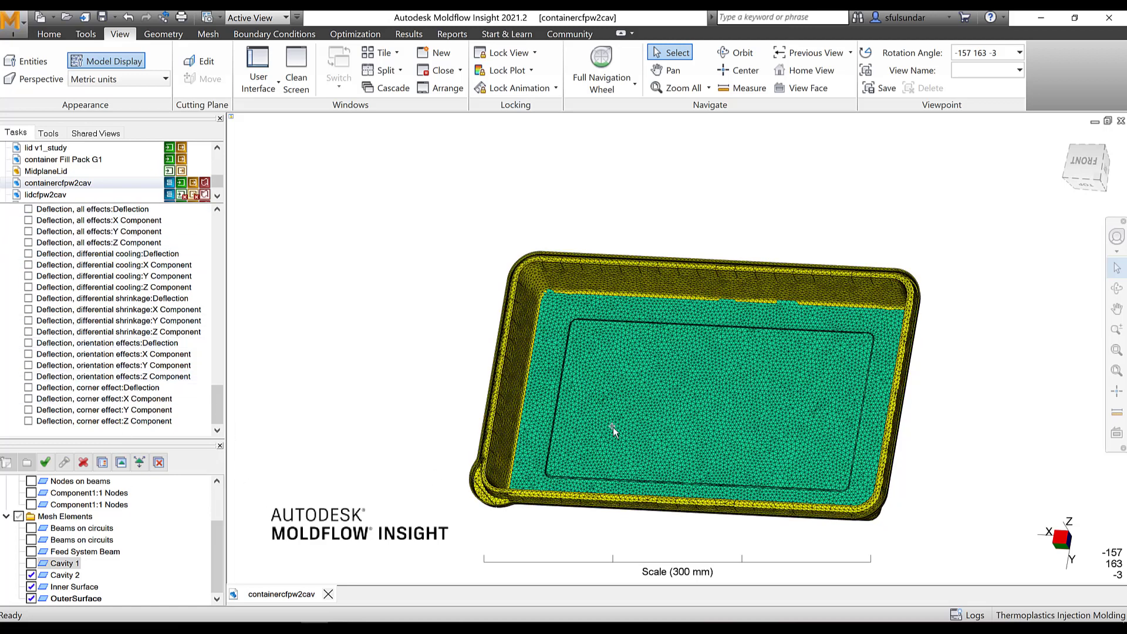
pyautogui.moveTo(833, 397); pyautogui.dragTo(819, 264, button='middle')
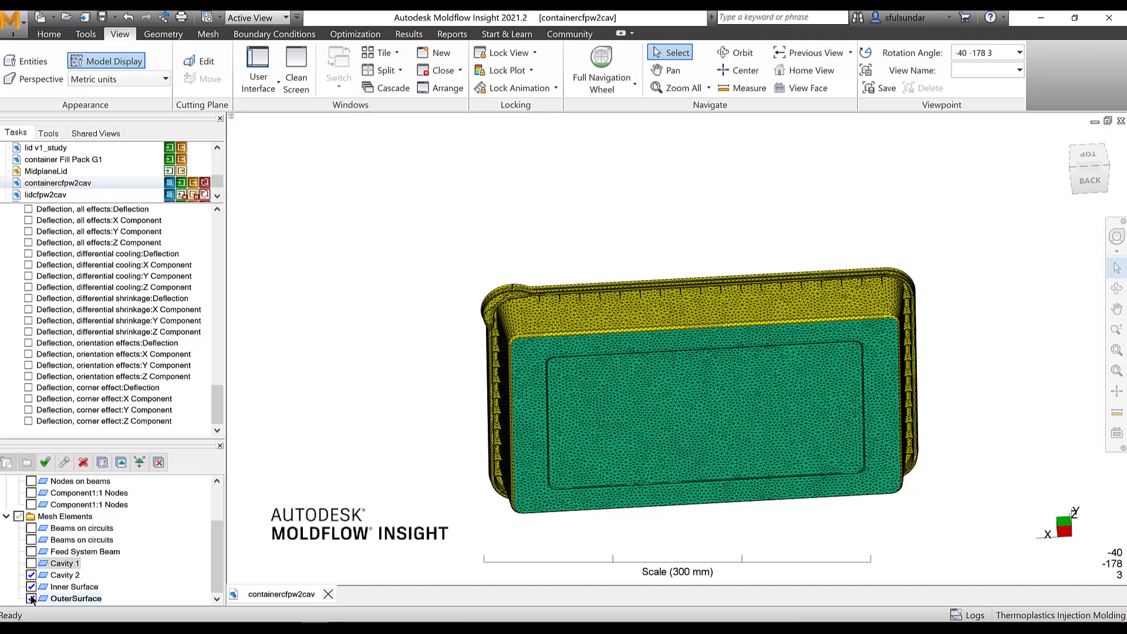
pyautogui.click(36, 574)
pyautogui.click(33, 575)
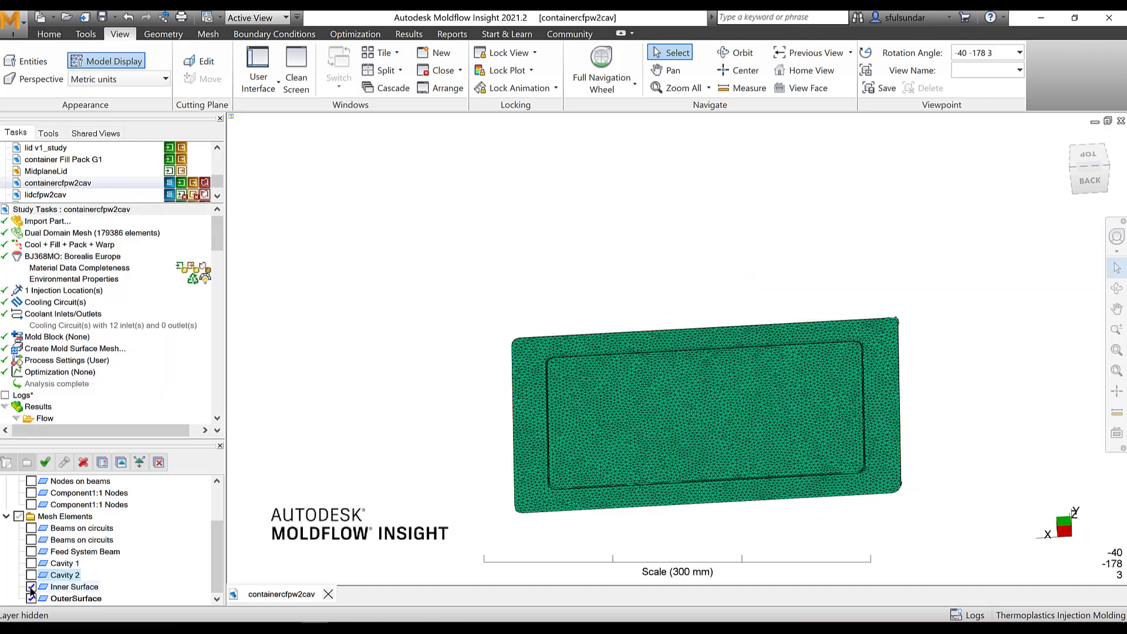
pyautogui.click(31, 589)
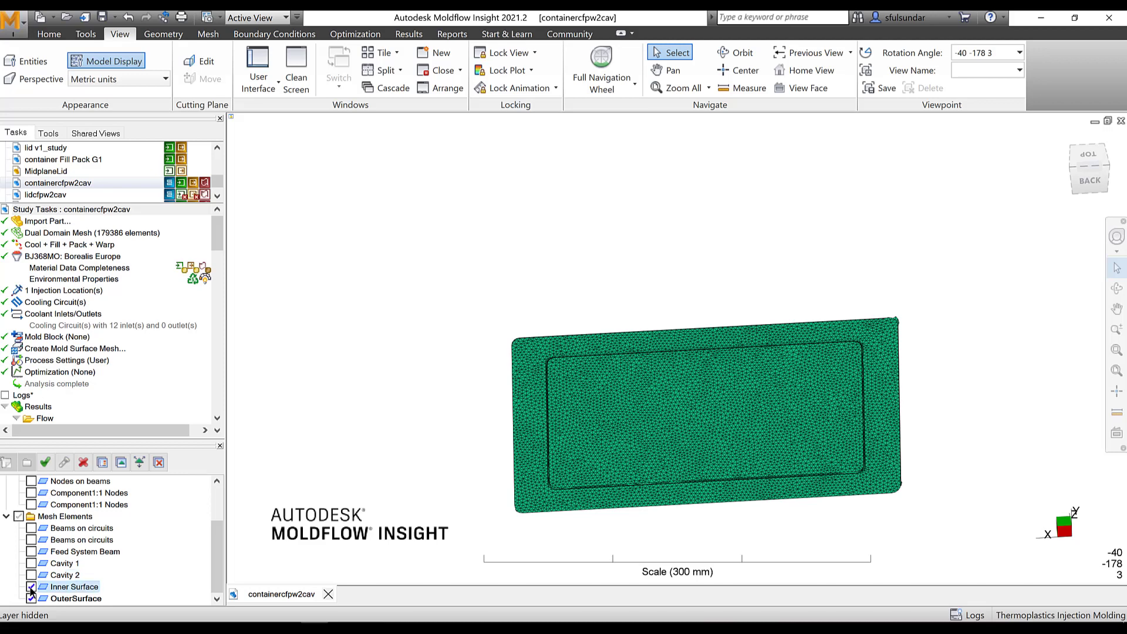
pyautogui.click(31, 587)
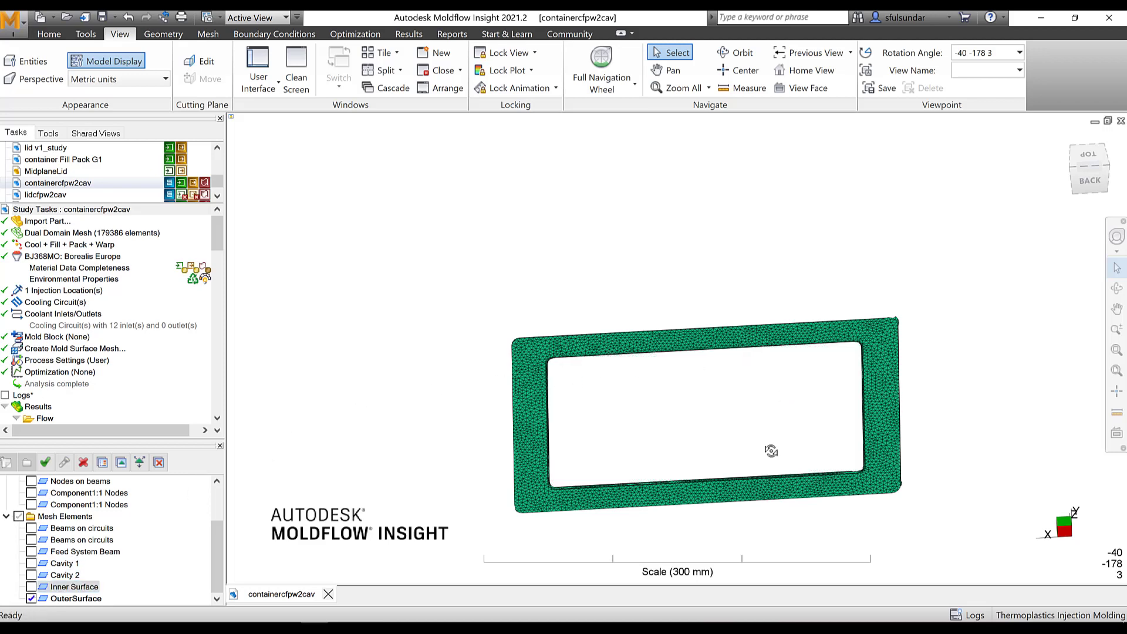
pyautogui.moveTo(771, 451)
pyautogui.mouseDown(button='middle')
pyautogui.moveTo(765, 467)
pyautogui.moveTo(795, 503)
pyautogui.moveTo(786, 520)
pyautogui.moveTo(736, 518)
pyautogui.moveTo(781, 521)
pyautogui.mouseUp(button='middle')
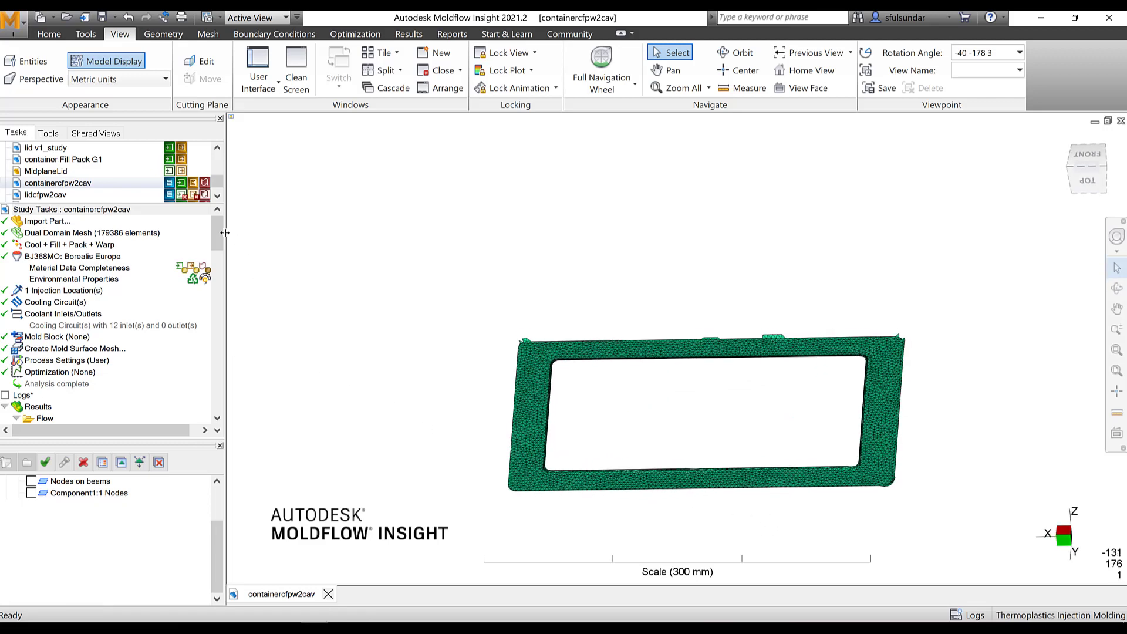
# - Display the Deflection, all effects:Z Component result on the outer base surface, seen at an angle
pyautogui.moveTo(220, 234); pyautogui.dragTo(202, 384)
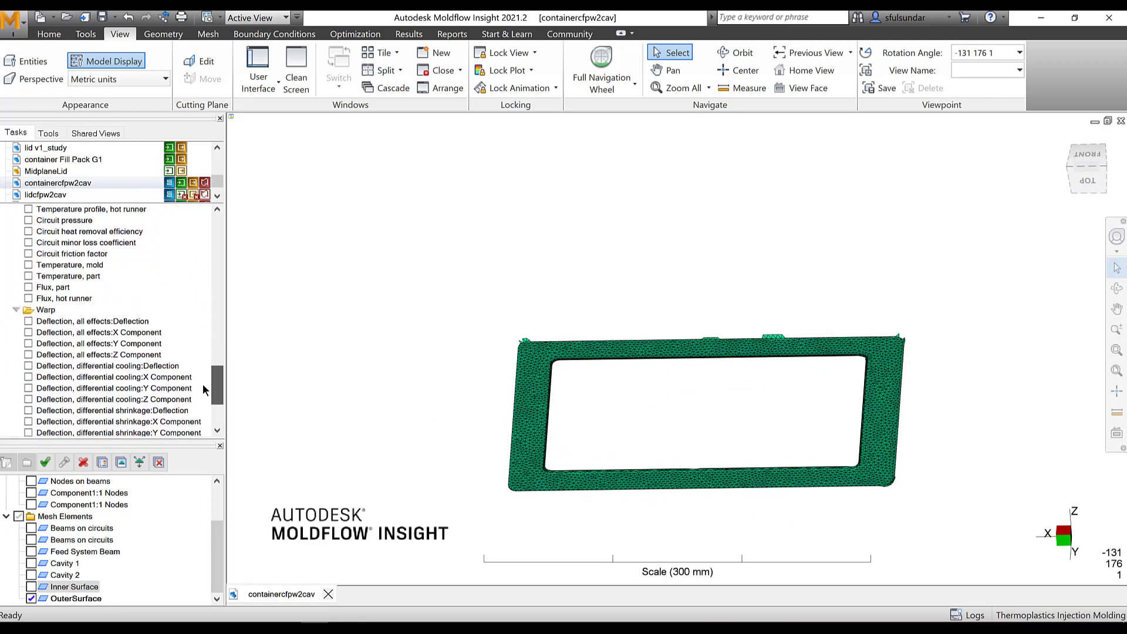
pyautogui.click(28, 355)
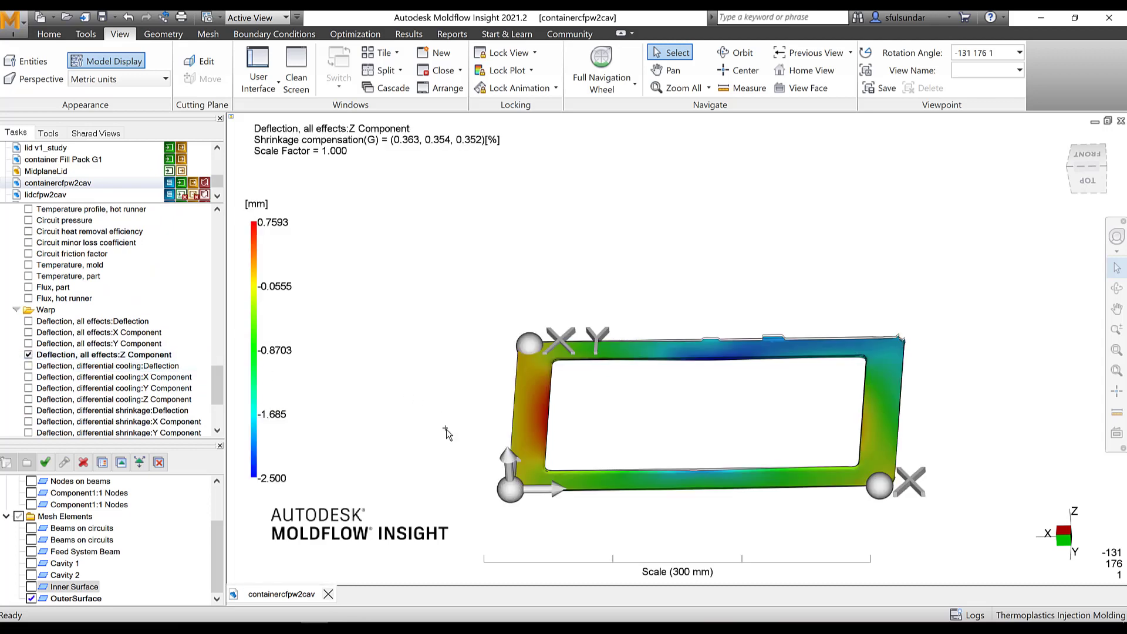
pyautogui.moveTo(455, 470)
pyautogui.mouseDown(button='middle')
pyautogui.moveTo(436, 447)
pyautogui.moveTo(446, 476)
pyautogui.moveTo(401, 490)
pyautogui.mouseUp(button='middle')
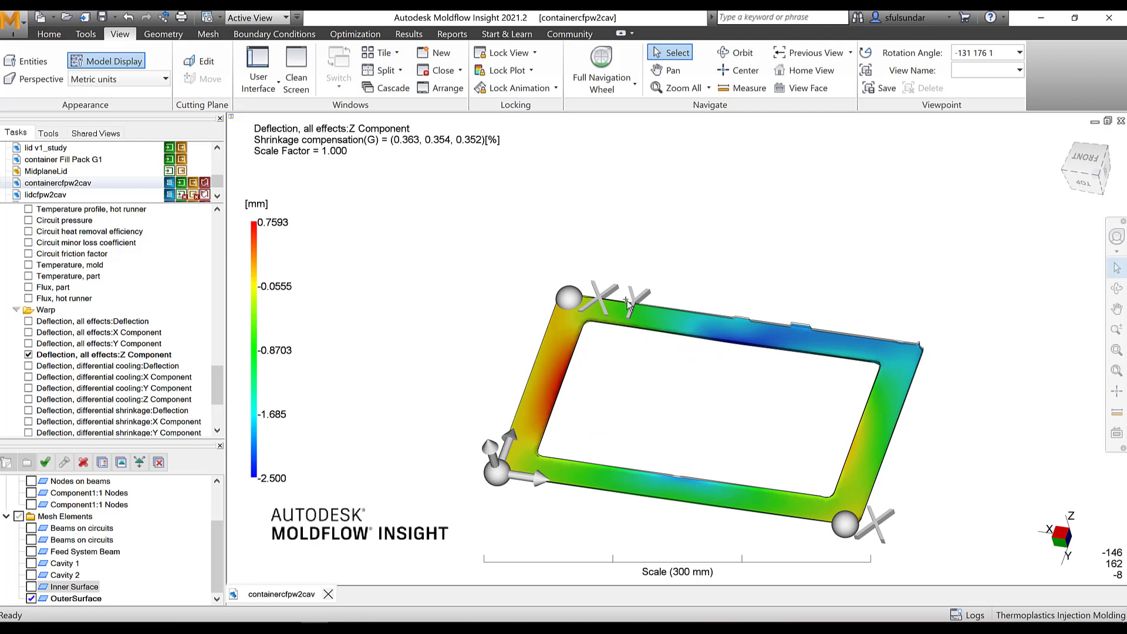
pyautogui.moveTo(667, 445)
pyautogui.mouseDown(button='middle')
pyautogui.moveTo(682, 391)
pyautogui.moveTo(662, 409)
pyautogui.moveTo(681, 434)
pyautogui.mouseUp(button='middle')
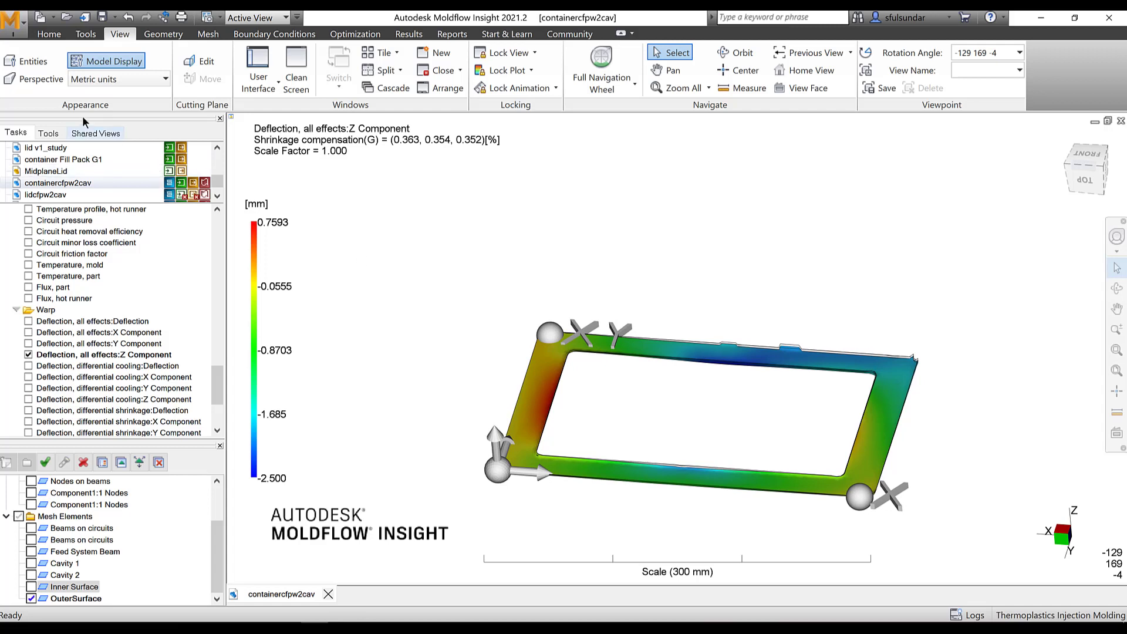